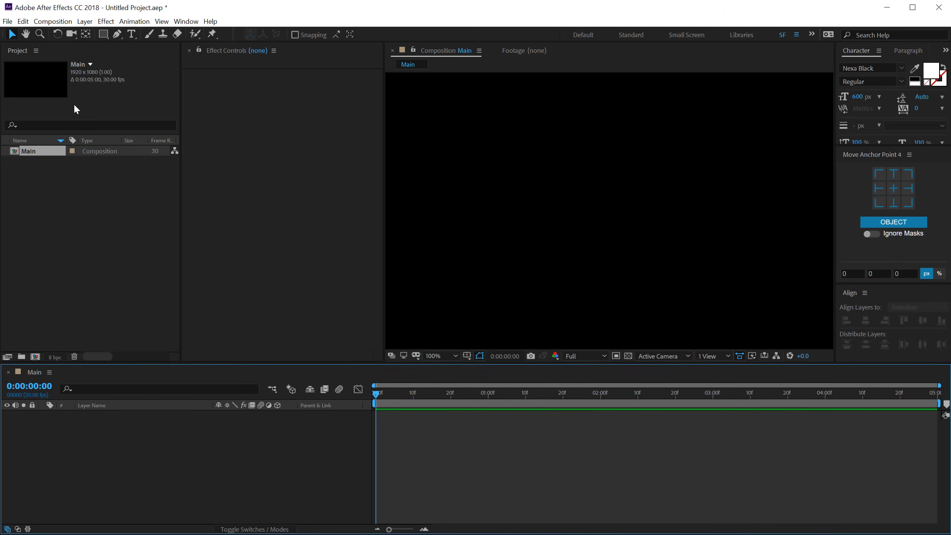
Add a text layer containing the number 5 to the Main composition
{"action": "left_click", "coordinate": [132, 35]}
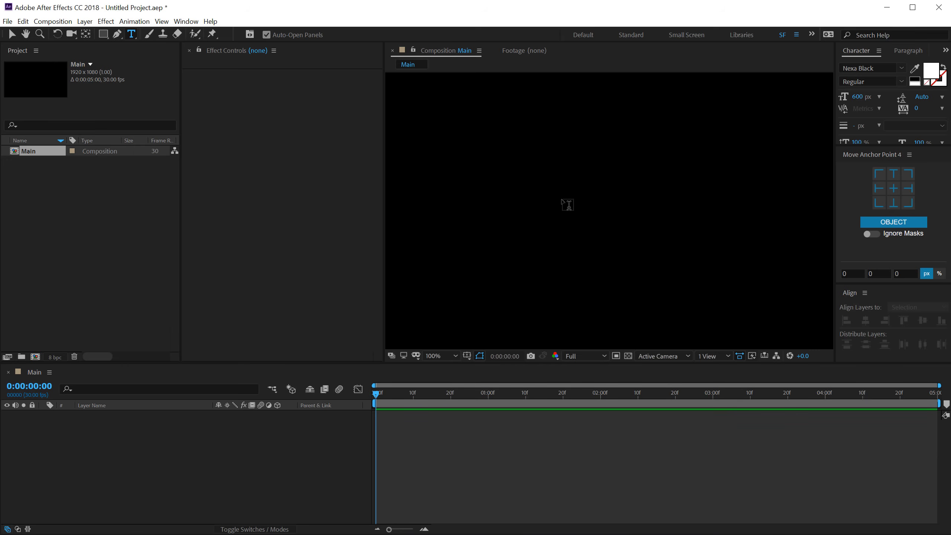
{"action": "left_click", "coordinate": [562, 204]}
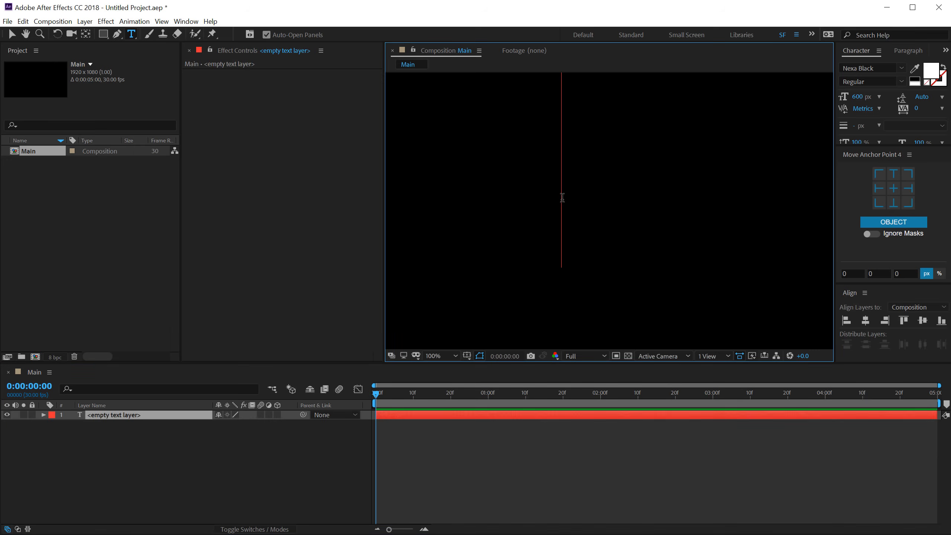
{"action": "type", "text": "5"}
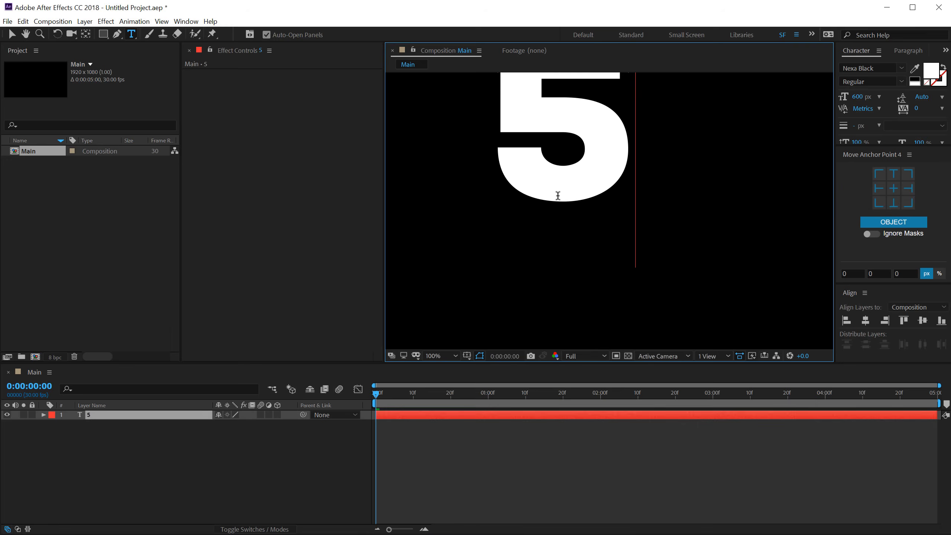
{"action": "left_click", "coordinate": [11, 34]}
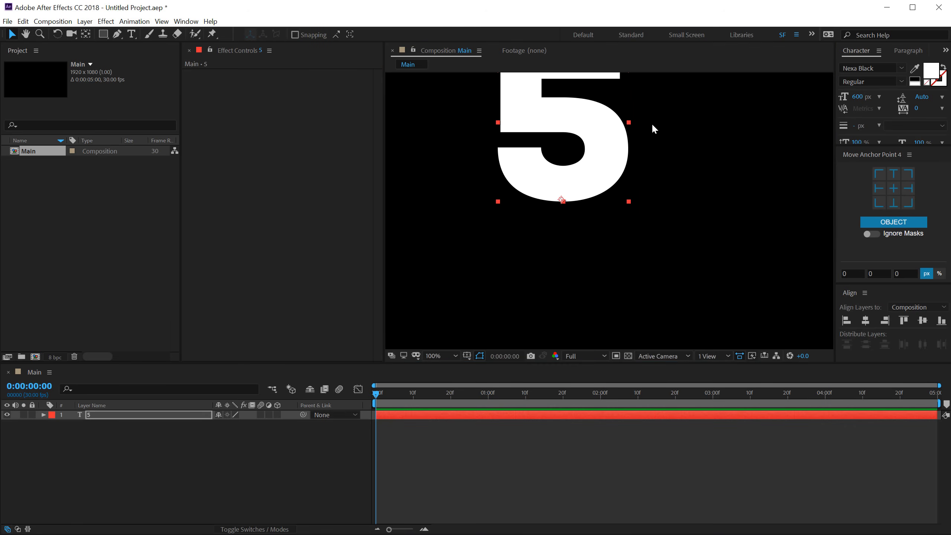
Align the 5 text layer to the horizontal and vertical centre of the composition
{"action": "left_click", "coordinate": [867, 322]}
{"action": "left_click", "coordinate": [922, 320]}
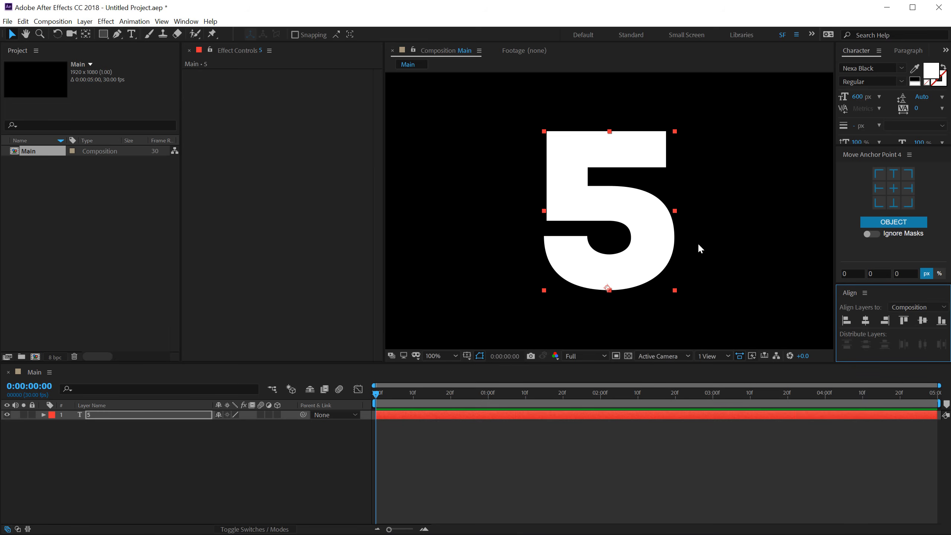
{"action": "left_click", "coordinate": [192, 426]}
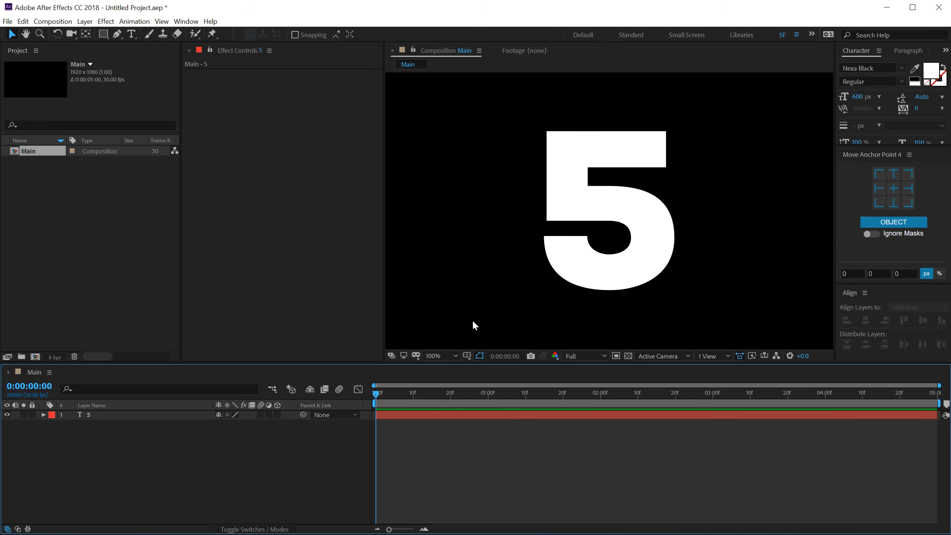
Convert the 5 text layer to vector outlines with Create Shapes from Text
{"action": "left_click", "coordinate": [103, 417]}
{"action": "right_click", "coordinate": [103, 416]}
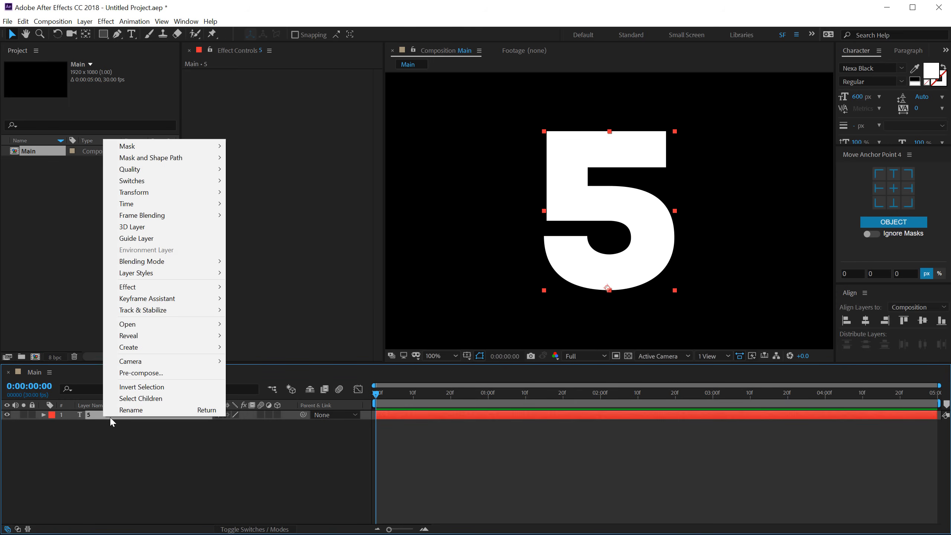
{"action": "mouse_move", "coordinate": [202, 349]}
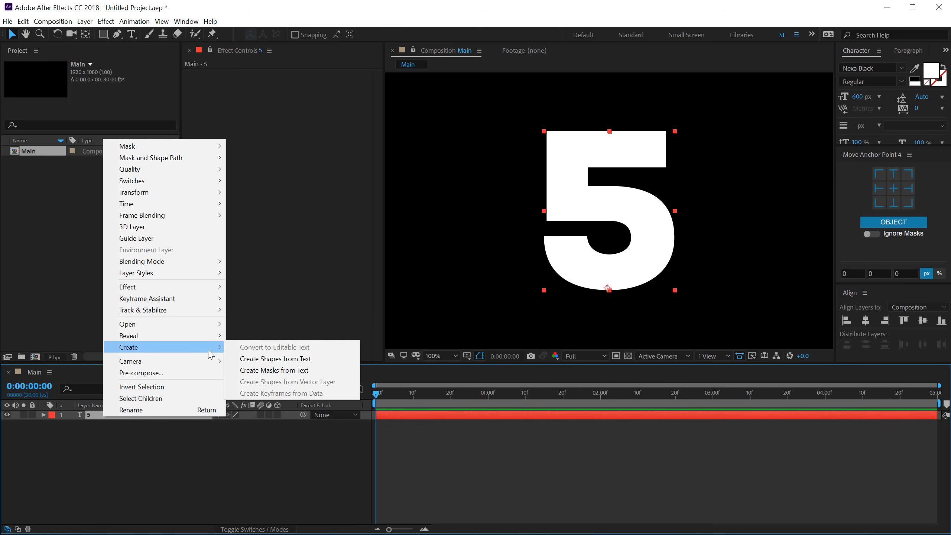
{"action": "left_click", "coordinate": [301, 359]}
Delete the original 5 text layer and rename the outlines shape layer as 5
{"action": "left_click", "coordinate": [87, 425]}
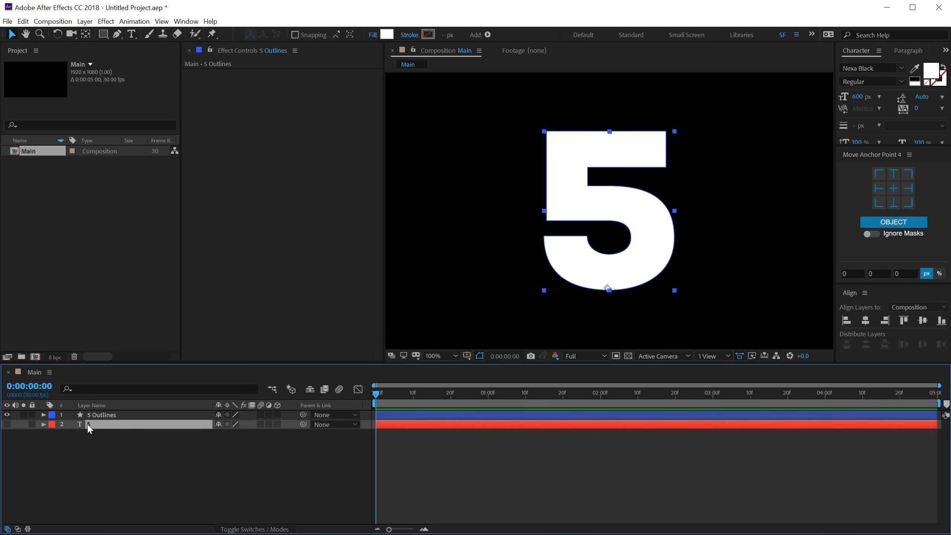
{"action": "key", "text": "Delete"}
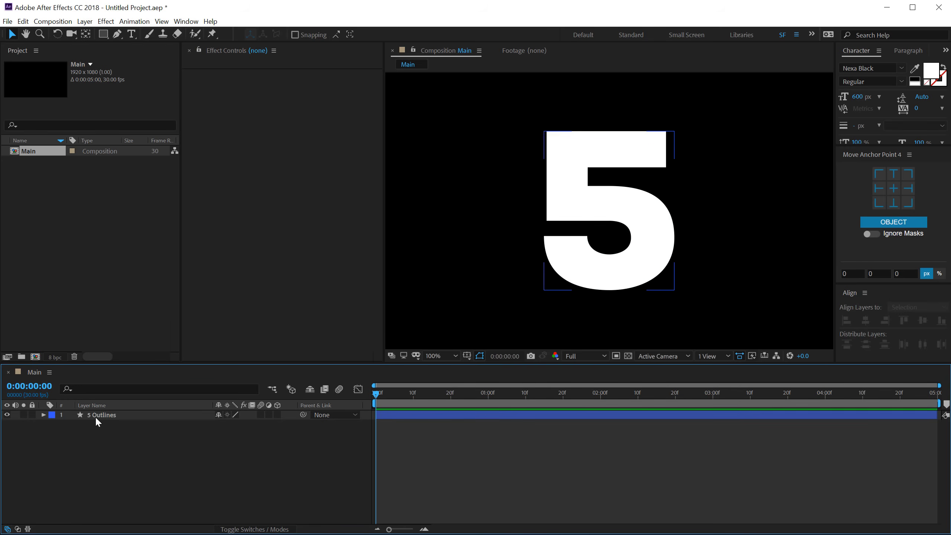
{"action": "key", "text": "Return"}
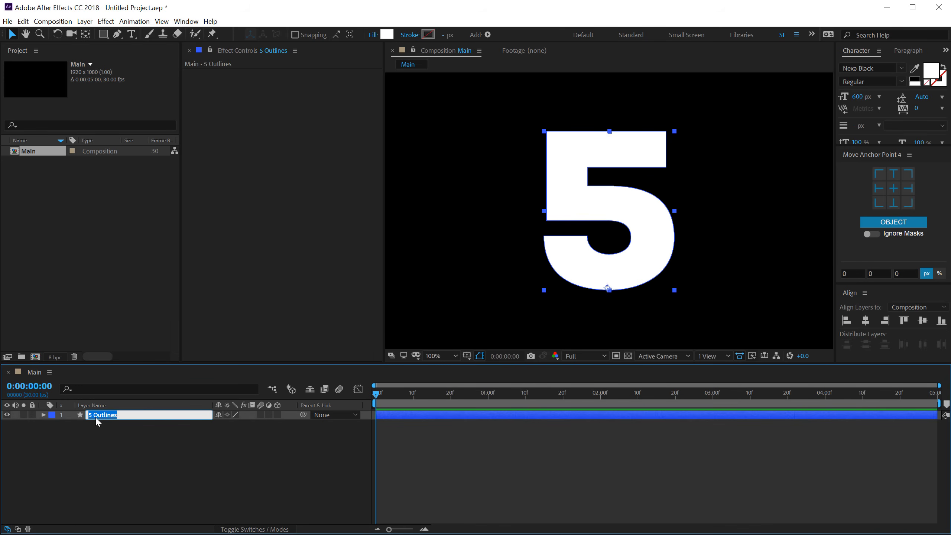
{"action": "key", "text": "Return"}
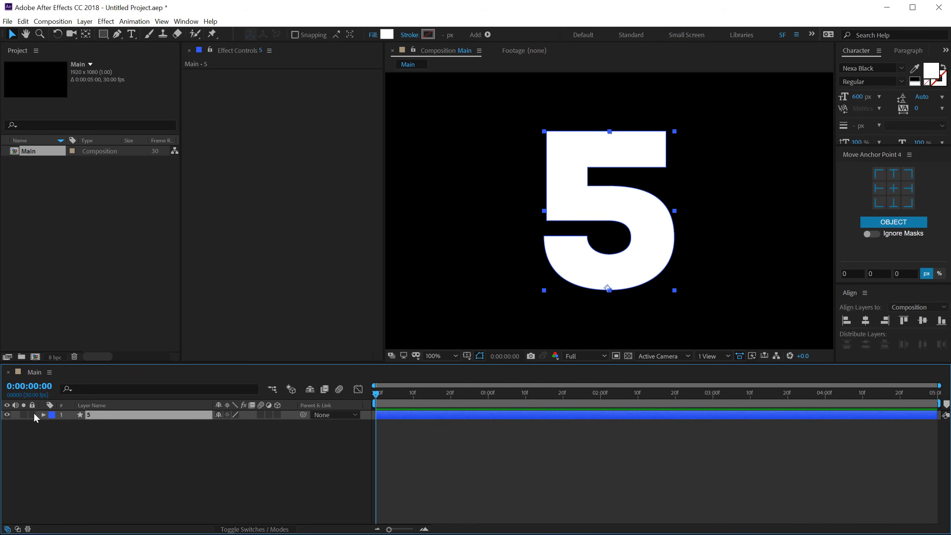
Set the fill of shape layer 5 to None
{"action": "left_click", "coordinate": [371, 37]}
{"action": "left_click", "coordinate": [419, 119]}
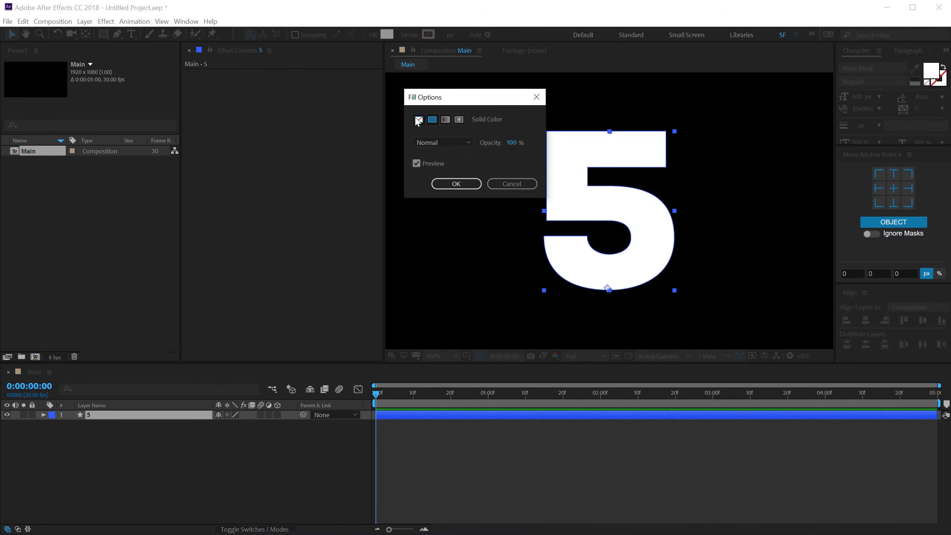
{"action": "left_click", "coordinate": [448, 184]}
Give shape layer 5 a 1.5 px stroke in white (FFFFFF)
{"action": "left_click", "coordinate": [444, 35]}
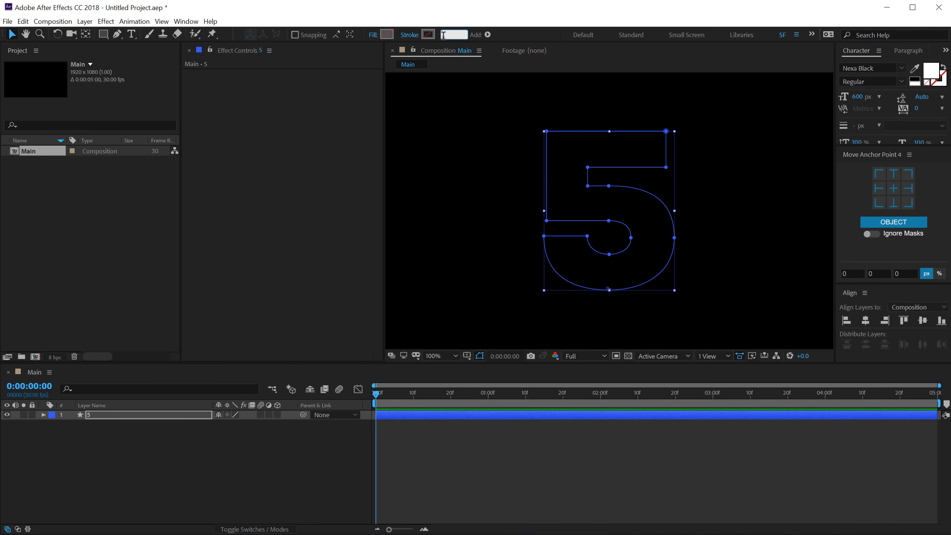
{"action": "type", "text": "5"}
{"action": "key", "text": "Return"}
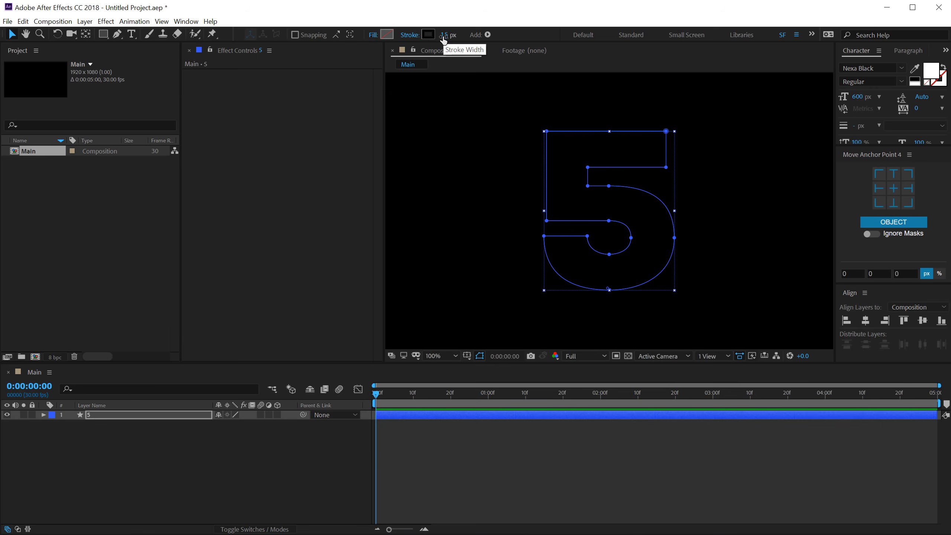
{"action": "left_click", "coordinate": [428, 35]}
{"action": "type", "text": "ffffff"}
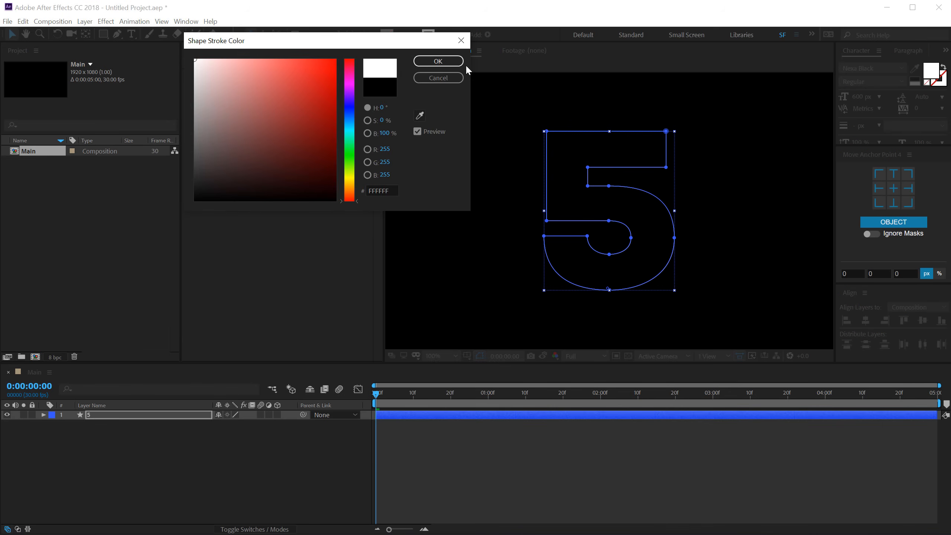
{"action": "left_click", "coordinate": [439, 60]}
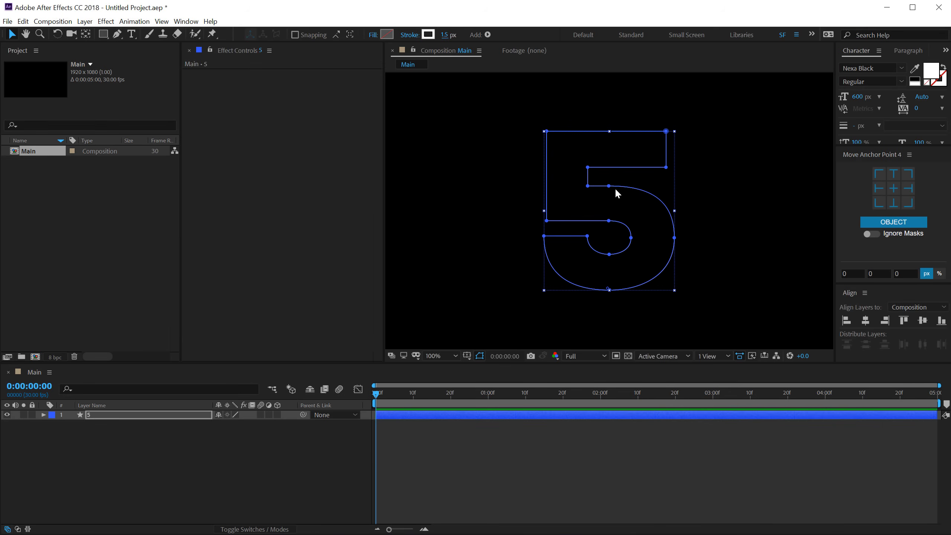
Hide the layer controls in the composition view so only the bare stroke is displayed
{"action": "key", "text": "ctrl+shift+h"}
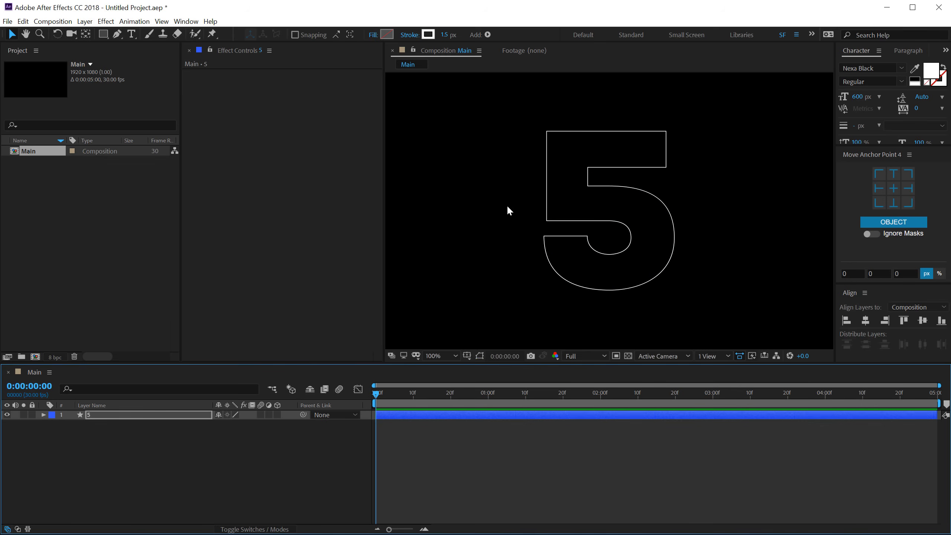
{"action": "scroll", "coordinate": [567, 178], "scroll_direction": "up", "scroll_amount": 1}
{"action": "scroll", "coordinate": [567, 178], "scroll_direction": "down", "scroll_amount": 1}
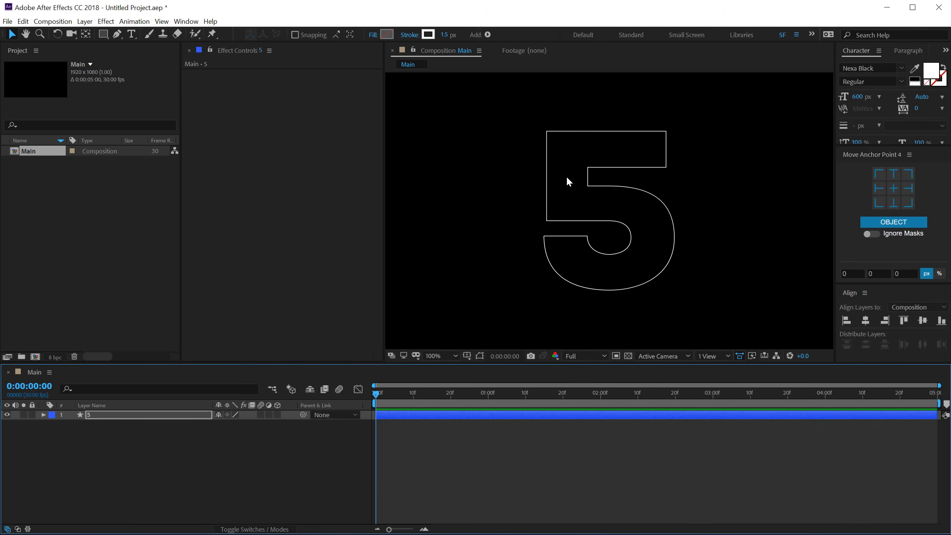
Add Trim Paths to shape layer 5 and reveal its properties
{"action": "left_click", "coordinate": [43, 414]}
{"action": "left_click", "coordinate": [291, 425]}
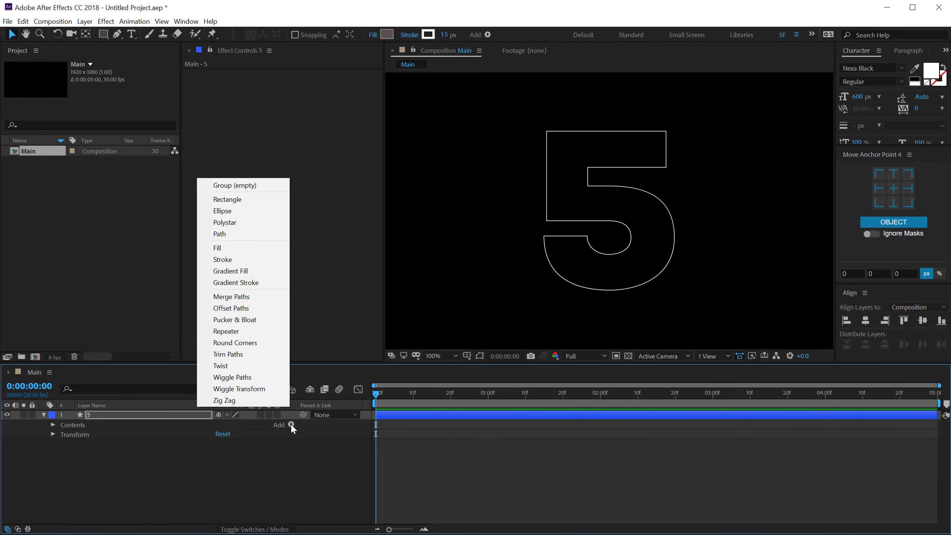
{"action": "left_click", "coordinate": [244, 354]}
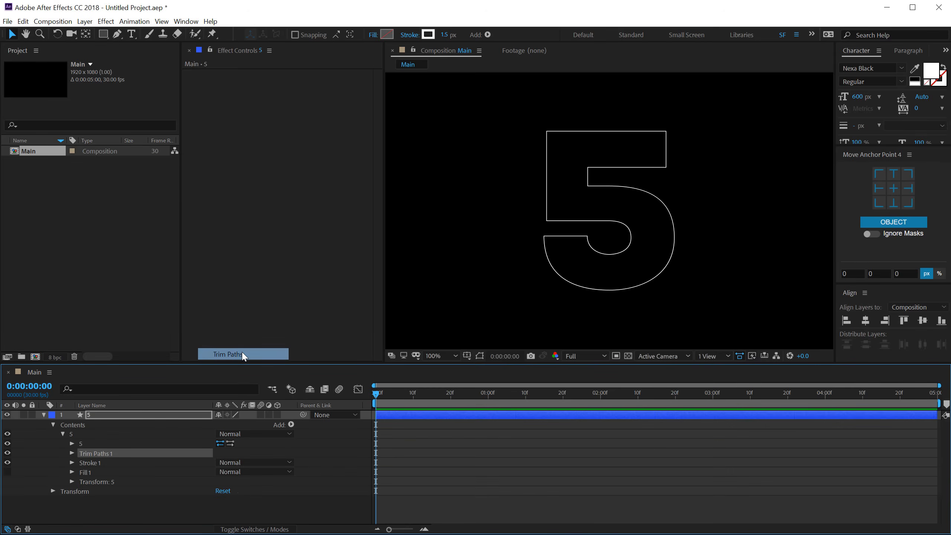
{"action": "left_click", "coordinate": [72, 454]}
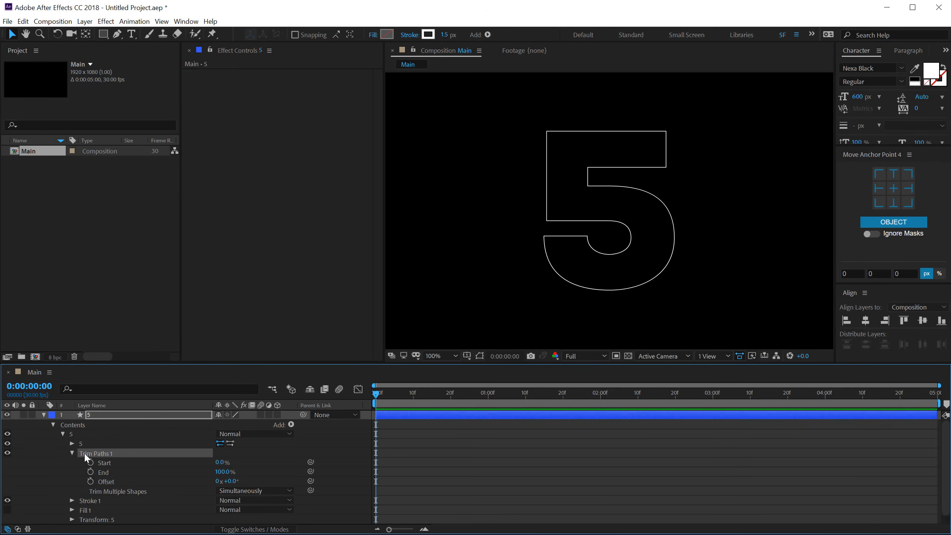
Keyframe the Trim Paths End value from 0% at 0:00:00:00 to 100% at 0:00:01:15
{"action": "left_click_drag", "start_coordinate": [224, 472], "coordinate": [157, 472]}
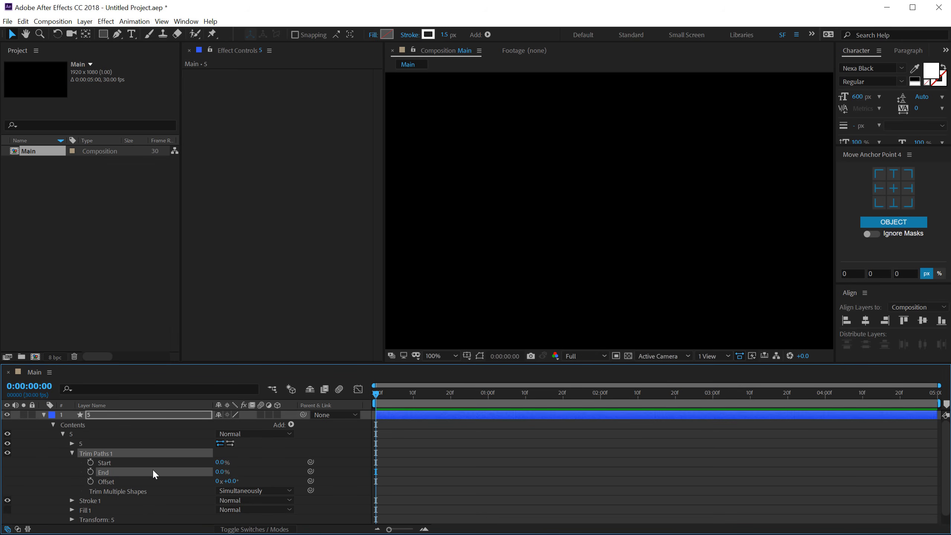
{"action": "left_click", "coordinate": [91, 472]}
{"action": "left_click_drag", "start_coordinate": [571, 396], "coordinate": [543, 399]}
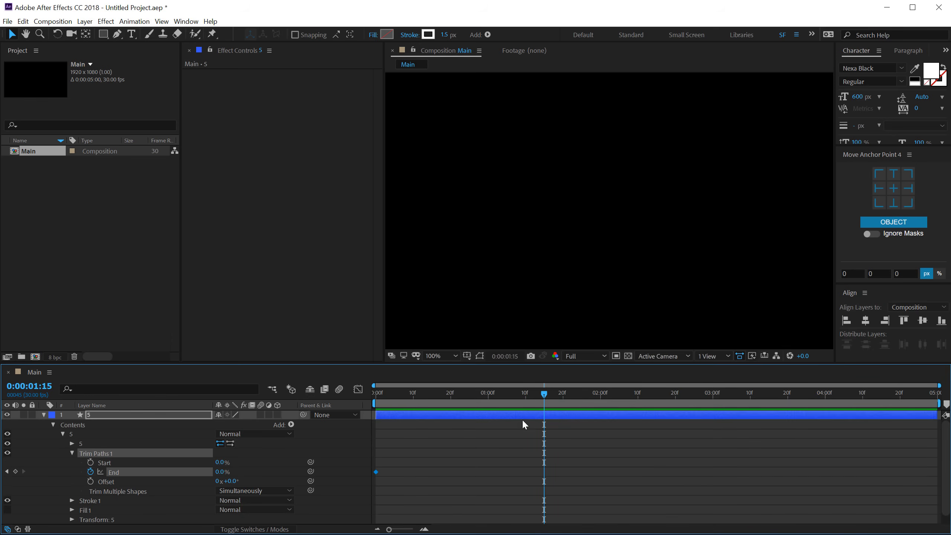
{"action": "left_click_drag", "start_coordinate": [222, 471], "coordinate": [285, 467]}
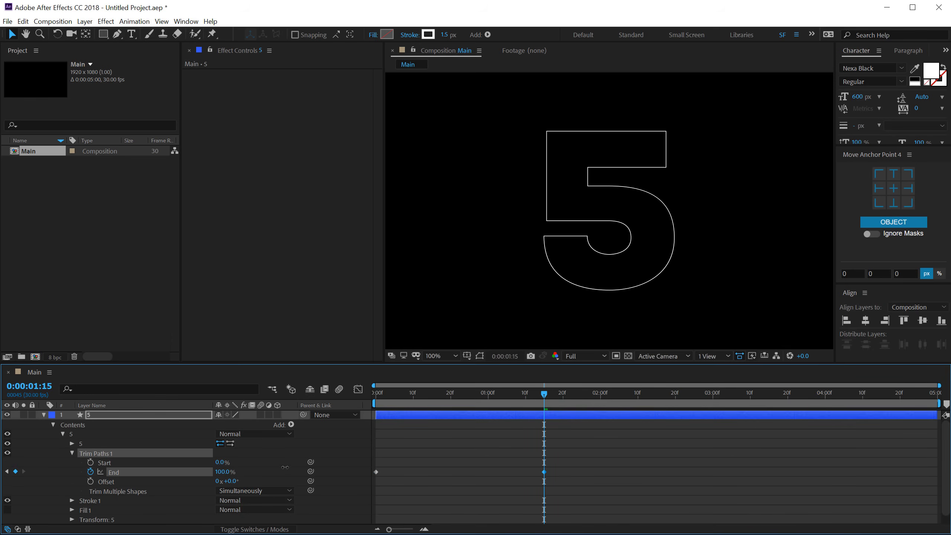
Keyframe the Trim Paths Start value from 0% at 0:00:01:15 to 100% at 0:00:03:00
{"action": "left_click", "coordinate": [91, 461]}
{"action": "left_click_drag", "start_coordinate": [545, 394], "coordinate": [709, 398]}
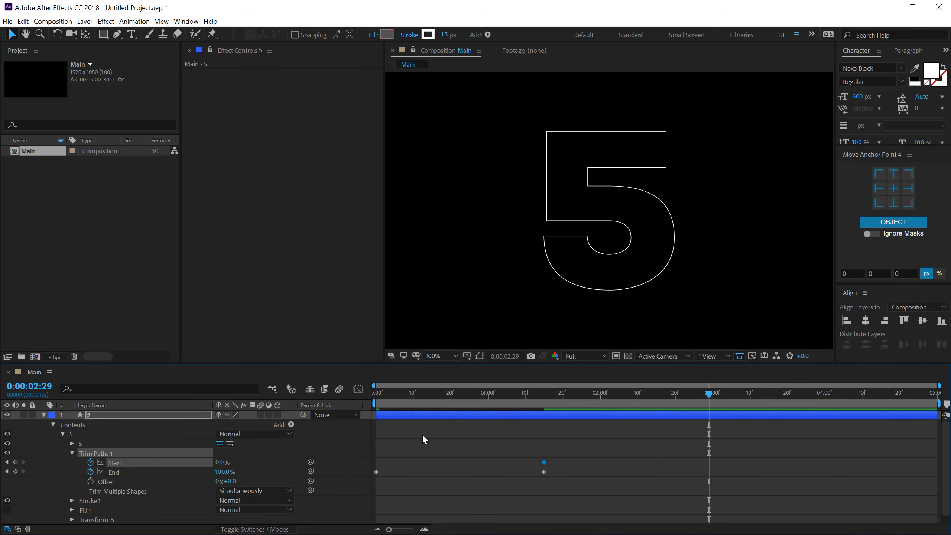
{"action": "key", "text": "Page_Down"}
{"action": "left_click_drag", "start_coordinate": [224, 462], "coordinate": [351, 461]}
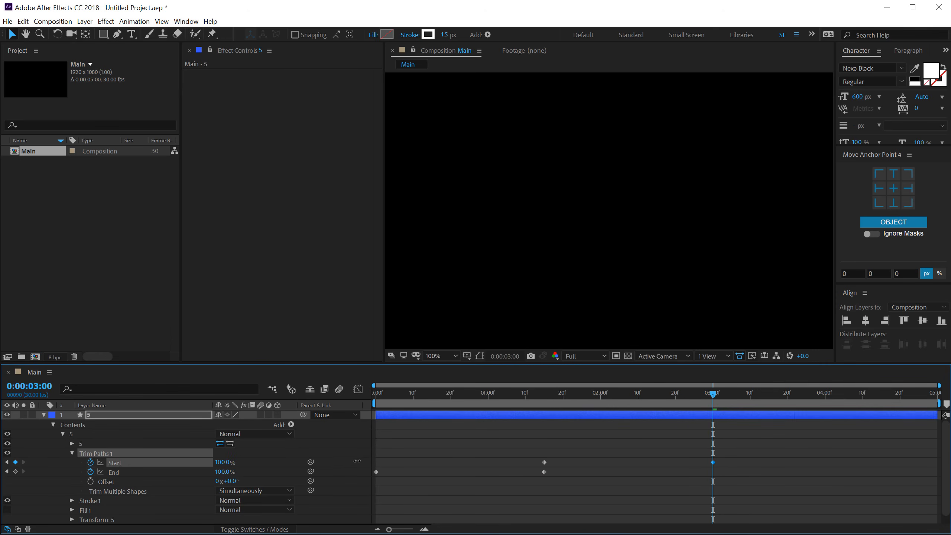
Reverse the direction of the 5 path and scrub through the timeline to check the stroke animation
{"action": "mouse_move", "coordinate": [381, 398]}
{"action": "left_mouse_down"}
{"action": "mouse_move", "coordinate": [538, 405]}
{"action": "mouse_move", "coordinate": [673, 397]}
{"action": "mouse_move", "coordinate": [471, 404]}
{"action": "mouse_move", "coordinate": [515, 395]}
{"action": "left_mouse_up"}
{"action": "left_click", "coordinate": [230, 442]}
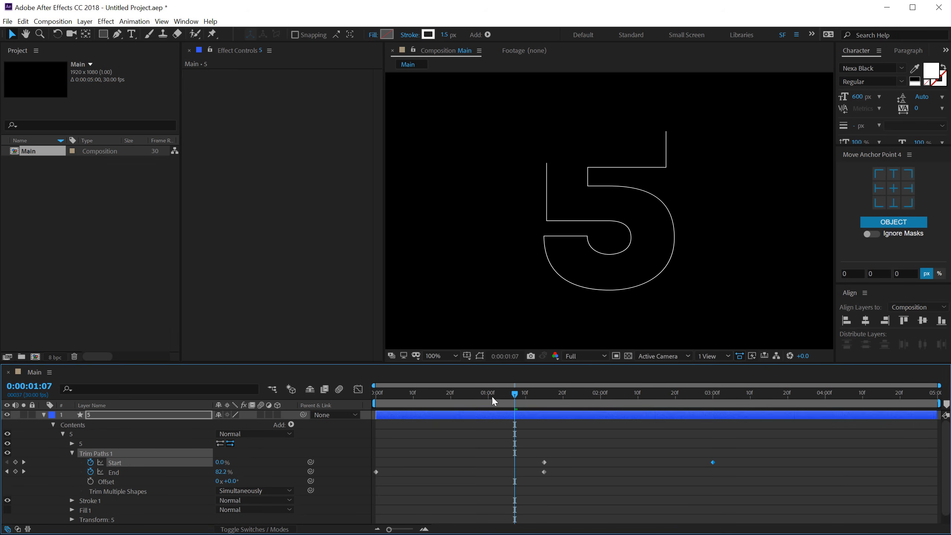
{"action": "mouse_move", "coordinate": [397, 394]}
{"action": "left_mouse_down"}
{"action": "mouse_move", "coordinate": [376, 397]}
{"action": "mouse_move", "coordinate": [538, 402]}
{"action": "mouse_move", "coordinate": [484, 403]}
{"action": "left_mouse_up"}
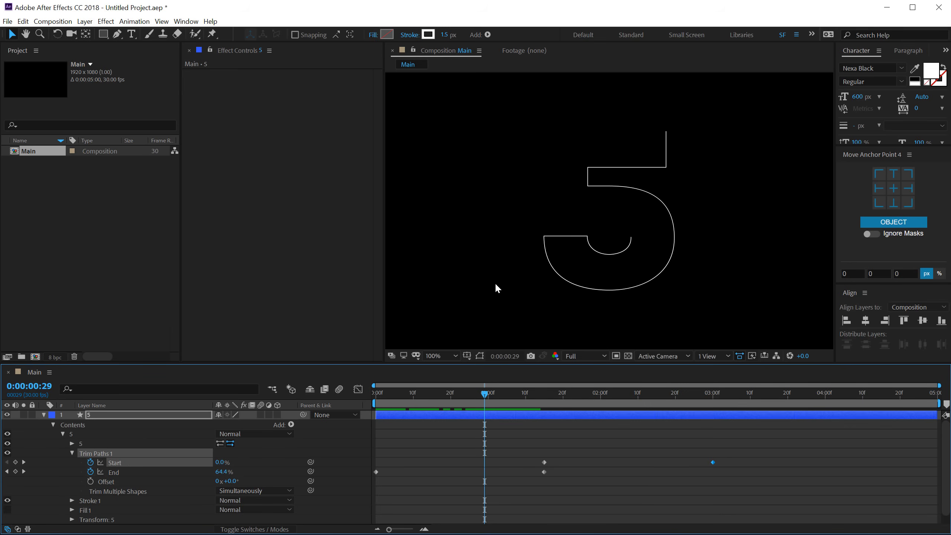
{"action": "mouse_move", "coordinate": [483, 393]}
{"action": "left_mouse_down"}
{"action": "mouse_move", "coordinate": [682, 397]}
{"action": "mouse_move", "coordinate": [451, 401]}
{"action": "mouse_move", "coordinate": [686, 403]}
{"action": "mouse_move", "coordinate": [597, 403]}
{"action": "left_mouse_up"}
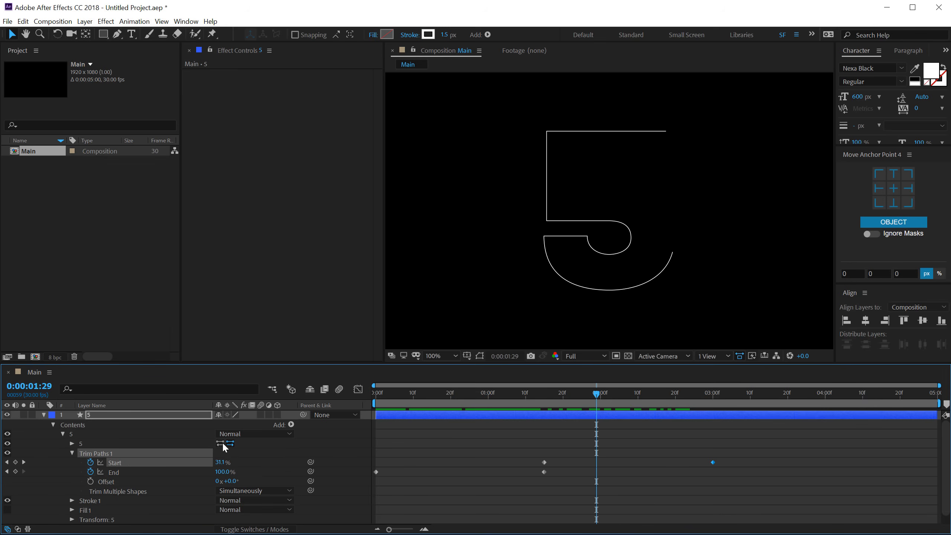
Set the Line Cap of Stroke 1 to Round Cap and collapse the stroke properties
{"action": "left_click", "coordinate": [70, 452]}
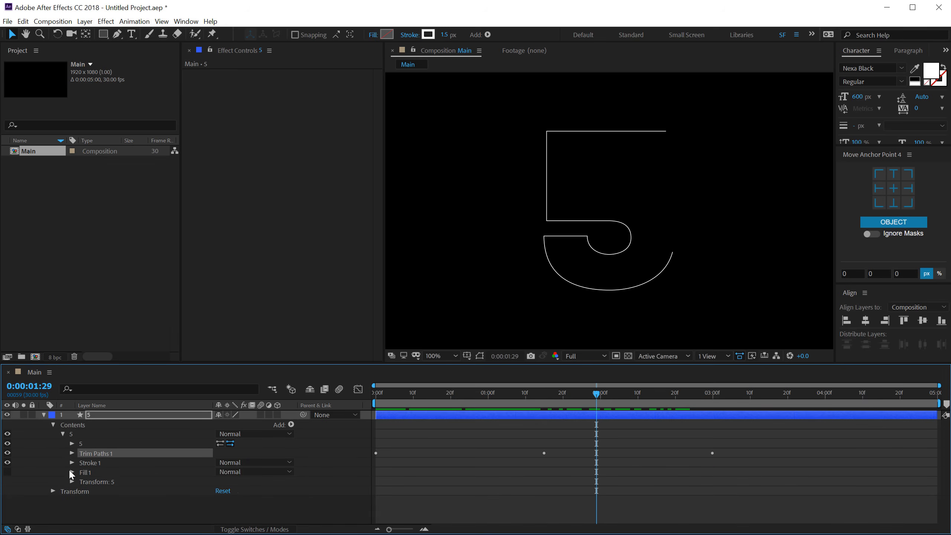
{"action": "left_click", "coordinate": [72, 464]}
{"action": "left_click", "coordinate": [224, 487]}
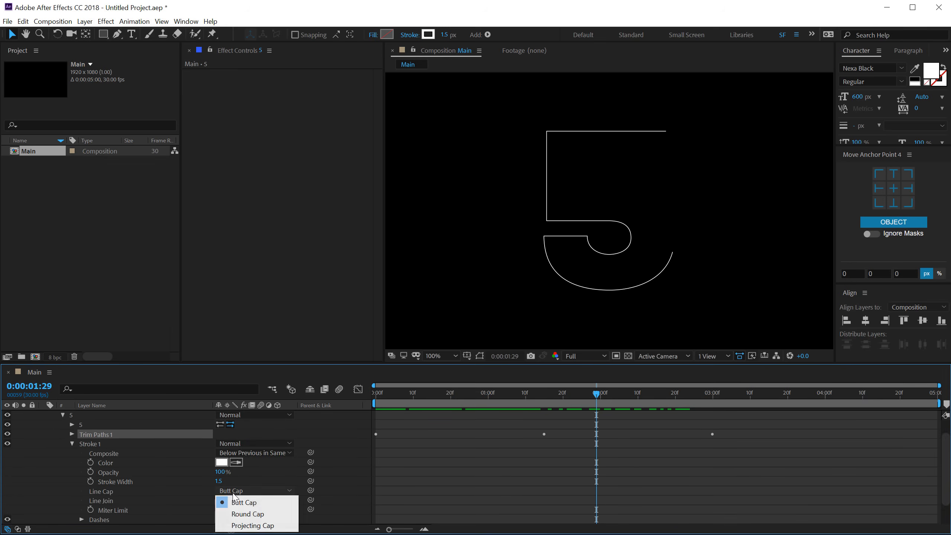
{"action": "left_click", "coordinate": [236, 511]}
{"action": "left_click", "coordinate": [72, 444]}
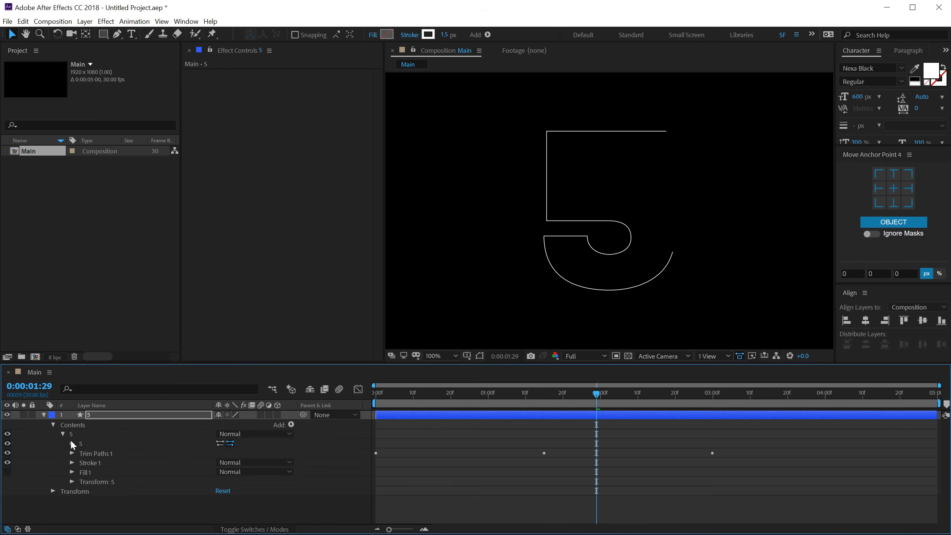
Delete Fill 1 from the contents of shape layer 5 and scrub the animation to 0:00:01:15
{"action": "left_click", "coordinate": [88, 472]}
{"action": "key", "text": "Delete"}
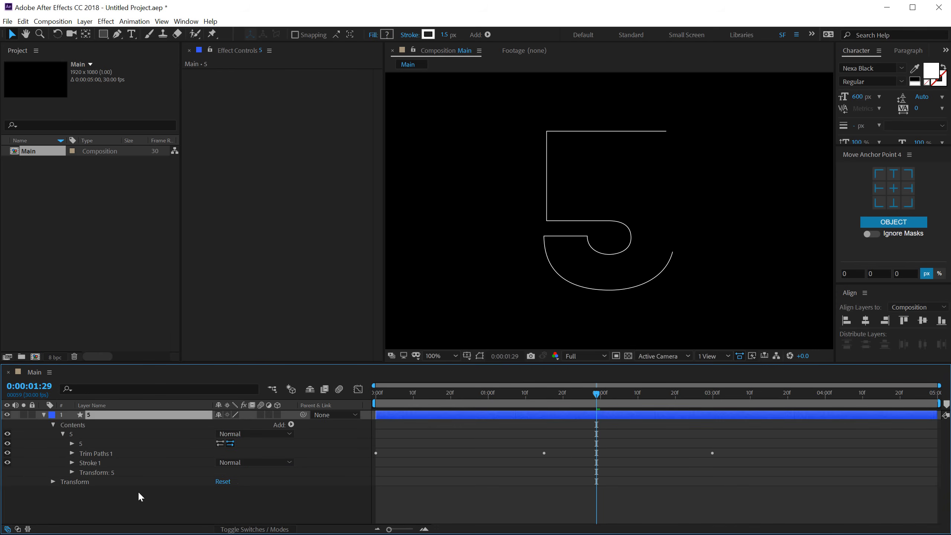
{"action": "left_click", "coordinate": [398, 396]}
{"action": "left_click_drag", "start_coordinate": [439, 403], "coordinate": [543, 398]}
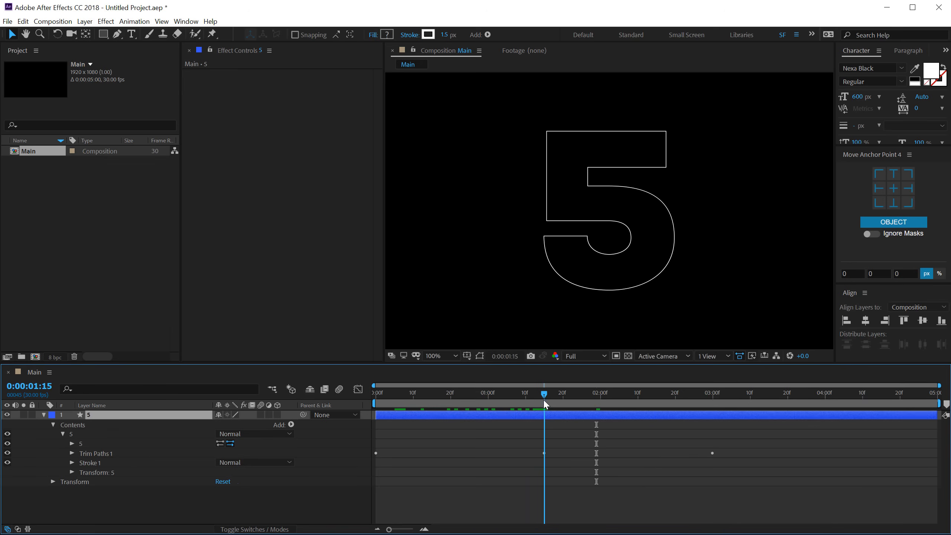
Add a Trim Paths 1 Offset keyframe of -150° at 0:00:00:00
{"action": "left_click", "coordinate": [72, 453]}
{"action": "left_click_drag", "start_coordinate": [431, 387], "coordinate": [326, 400]}
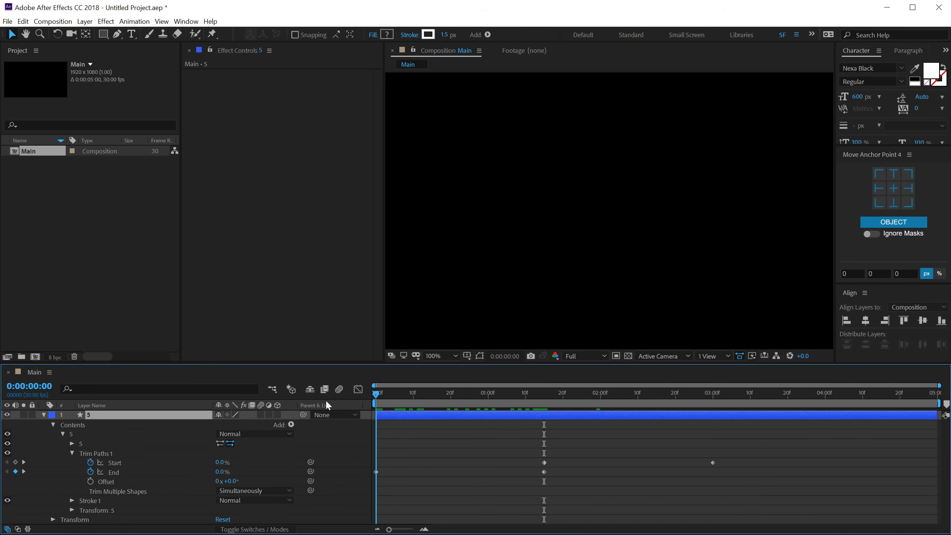
{"action": "left_click", "coordinate": [90, 481]}
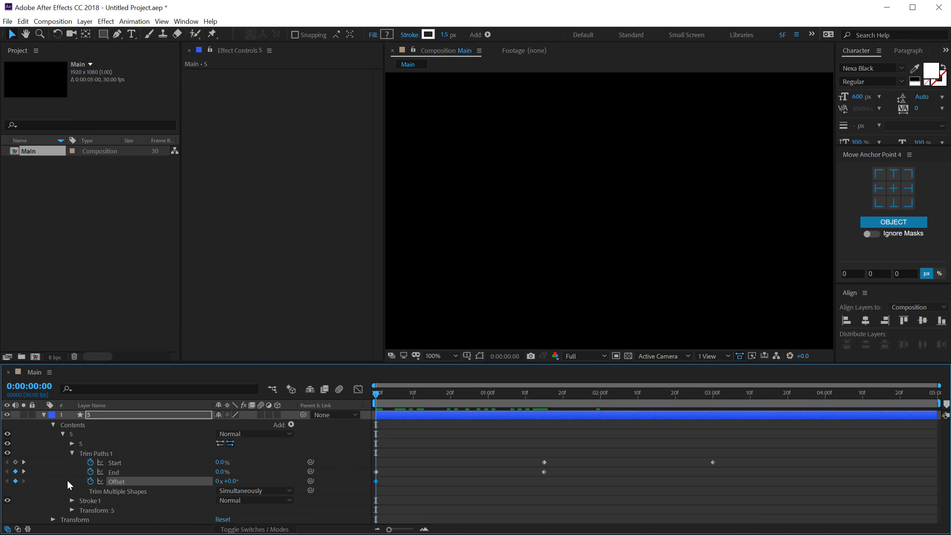
{"action": "left_click", "coordinate": [232, 481]}
{"action": "type", "text": "-150"}
{"action": "key", "text": "Return"}
Keyframe the Trim Paths 1 Offset at 50° at 0:00:03:00
{"action": "left_click_drag", "start_coordinate": [415, 391], "coordinate": [713, 401]}
{"action": "left_click", "coordinate": [233, 481]}
{"action": "type", "text": "50"}
{"action": "key", "text": "Return"}
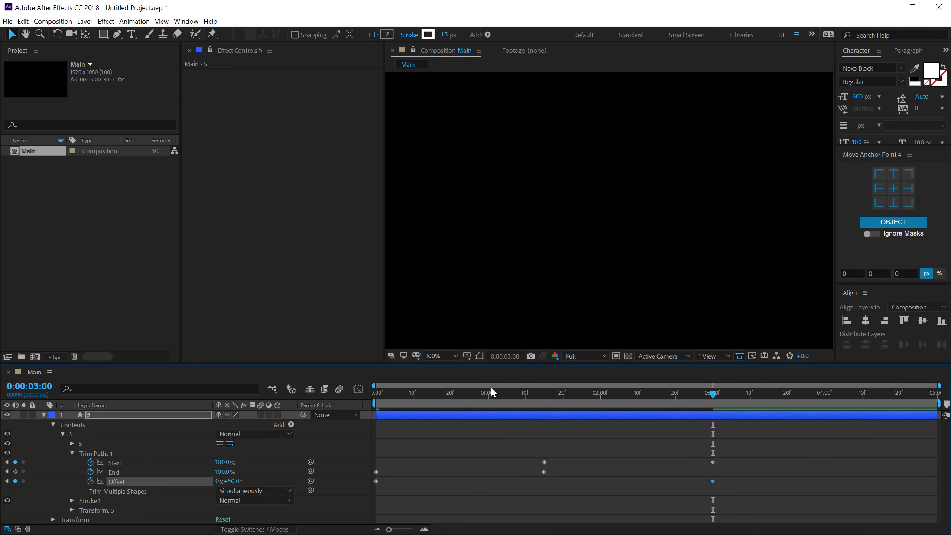
Check the stroke motion, set the Offset keyframe at 0:00:03:00 to 35° and preview the animation from the start
{"action": "left_click_drag", "start_coordinate": [382, 393], "coordinate": [713, 407]}
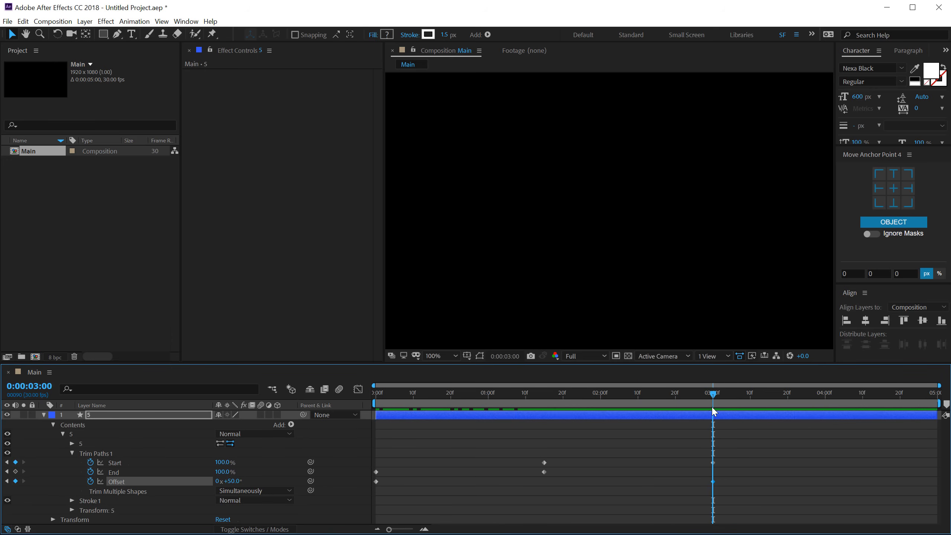
{"action": "left_click", "coordinate": [229, 480]}
{"action": "type", "text": "55"}
{"action": "key", "text": "Return"}
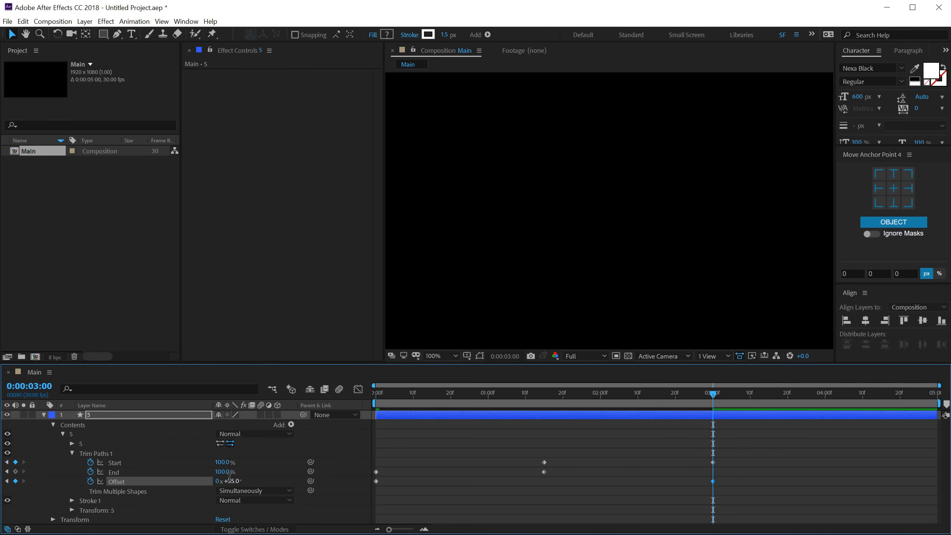
{"action": "mouse_move", "coordinate": [550, 382]}
{"action": "left_mouse_down"}
{"action": "mouse_move", "coordinate": [726, 420]}
{"action": "mouse_move", "coordinate": [346, 433]}
{"action": "left_mouse_up"}
{"action": "key", "text": "space"}
{"action": "key", "text": "space"}
Set the first Offset keyframe to -338° while parking it at 0:00:00:04 to see the stroke, and return it to 0:00:00:00
{"action": "mouse_move", "coordinate": [392, 406]}
{"action": "left_mouse_down"}
{"action": "mouse_move", "coordinate": [402, 403]}
{"action": "mouse_move", "coordinate": [379, 403]}
{"action": "mouse_move", "coordinate": [393, 404]}
{"action": "left_mouse_up"}
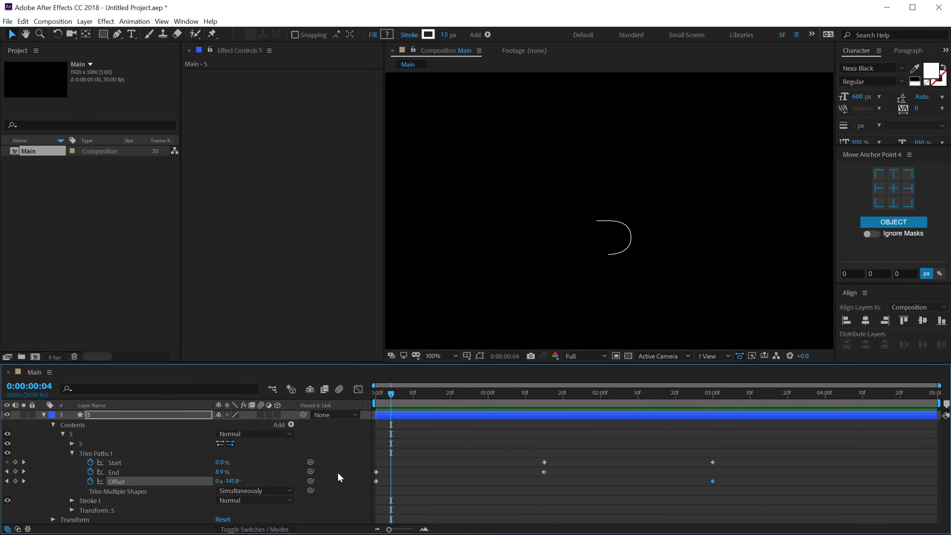
{"action": "left_click_drag", "start_coordinate": [375, 482], "coordinate": [391, 481]}
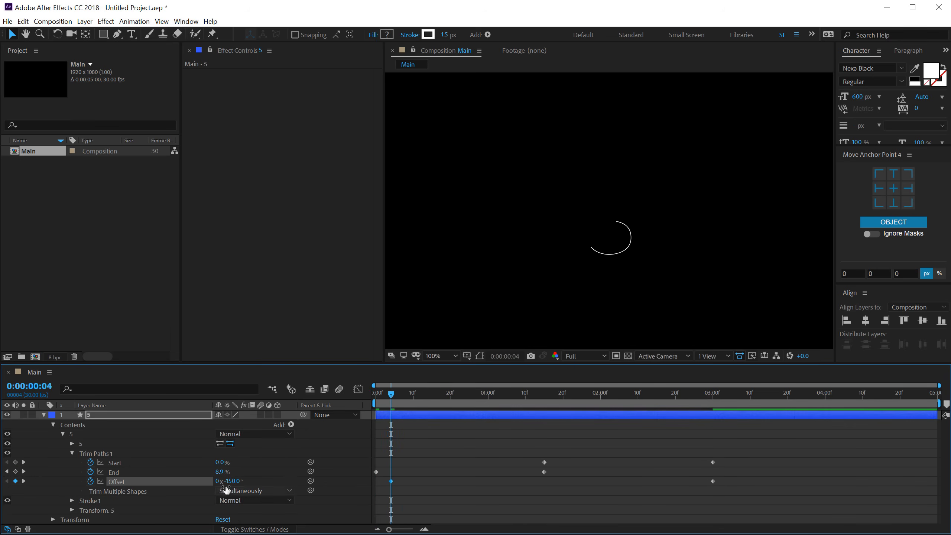
{"action": "mouse_move", "coordinate": [229, 481]}
{"action": "left_mouse_down"}
{"action": "mouse_move", "coordinate": [109, 489]}
{"action": "mouse_move", "coordinate": [134, 488]}
{"action": "left_mouse_up"}
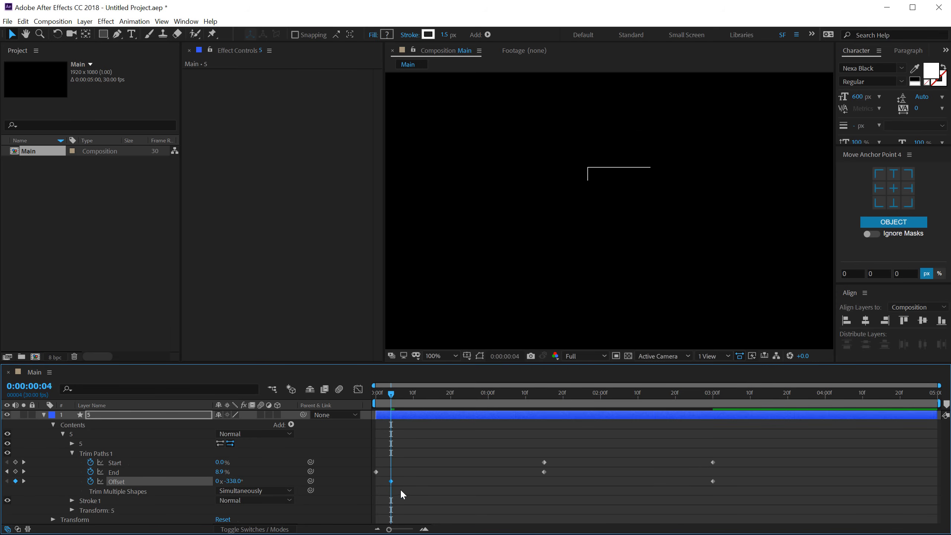
{"action": "left_click_drag", "start_coordinate": [391, 483], "coordinate": [377, 481]}
Set the last Offset keyframe to -3° while parking it at 0:00:02:24, return it to 0:00:03:00 and preview the animation
{"action": "mouse_move", "coordinate": [396, 393]}
{"action": "left_mouse_down"}
{"action": "mouse_move", "coordinate": [578, 438]}
{"action": "mouse_move", "coordinate": [705, 435]}
{"action": "mouse_move", "coordinate": [688, 436]}
{"action": "mouse_move", "coordinate": [711, 489]}
{"action": "mouse_move", "coordinate": [692, 482]}
{"action": "left_mouse_up"}
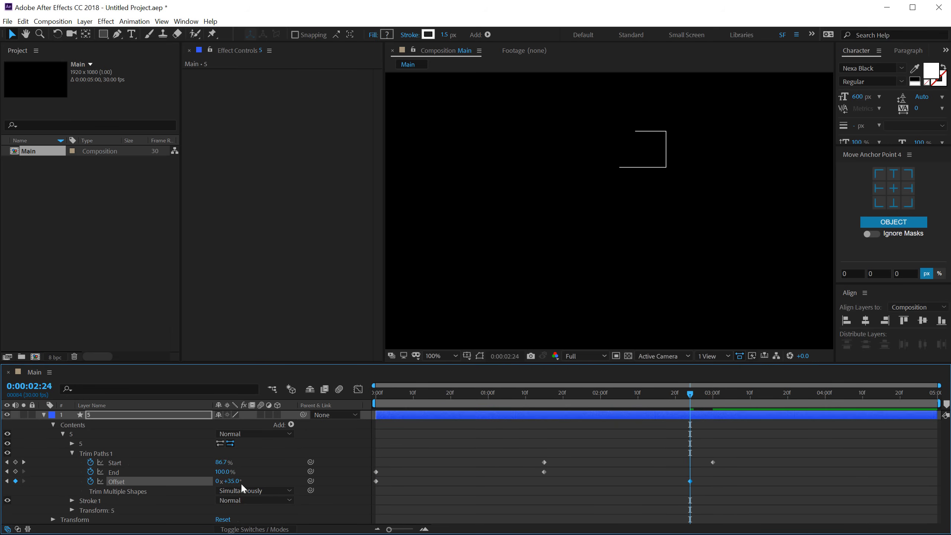
{"action": "left_click_drag", "start_coordinate": [230, 481], "coordinate": [211, 481]}
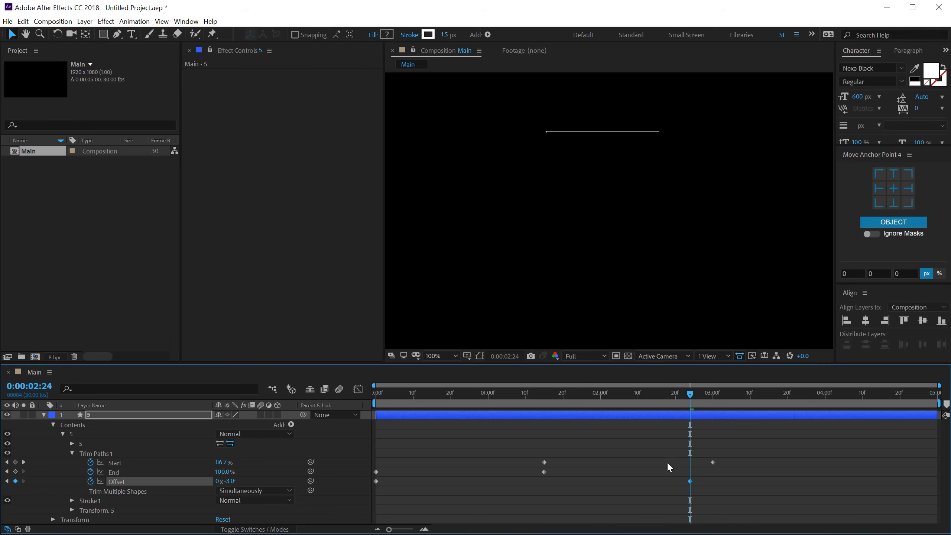
{"action": "mouse_move", "coordinate": [690, 404]}
{"action": "left_mouse_down"}
{"action": "mouse_move", "coordinate": [713, 398]}
{"action": "mouse_move", "coordinate": [460, 404]}
{"action": "mouse_move", "coordinate": [361, 424]}
{"action": "left_mouse_up"}
{"action": "key", "text": "space"}
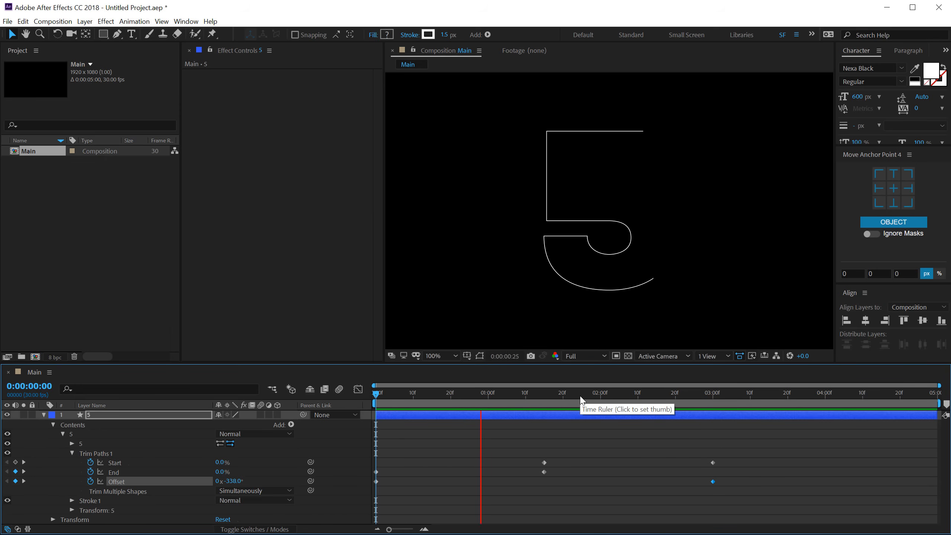
Stretch all Trim Paths keyframes proportionally so the last ones fall at 0:00:04:00, and preview the slower animation
{"action": "left_click_drag", "start_coordinate": [735, 393], "coordinate": [826, 416]}
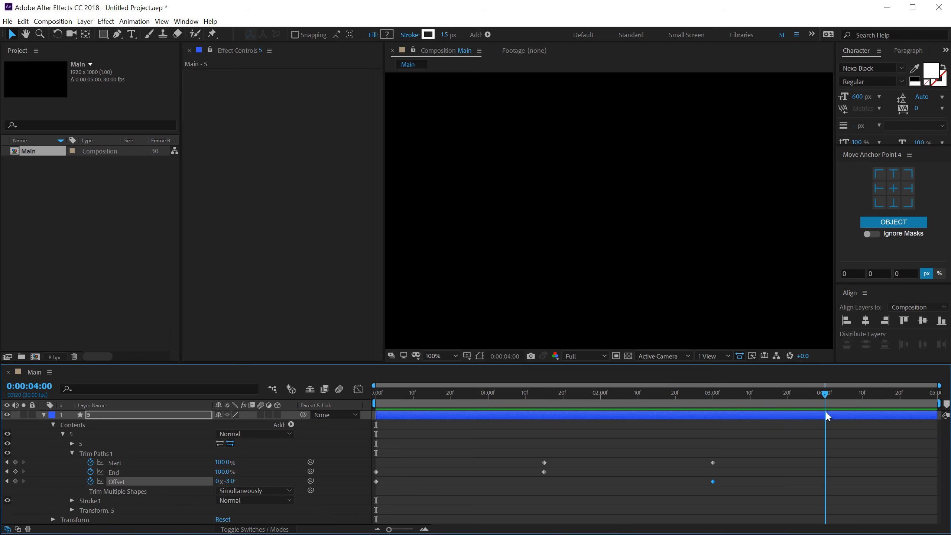
{"action": "left_click_drag", "start_coordinate": [761, 452], "coordinate": [370, 508]}
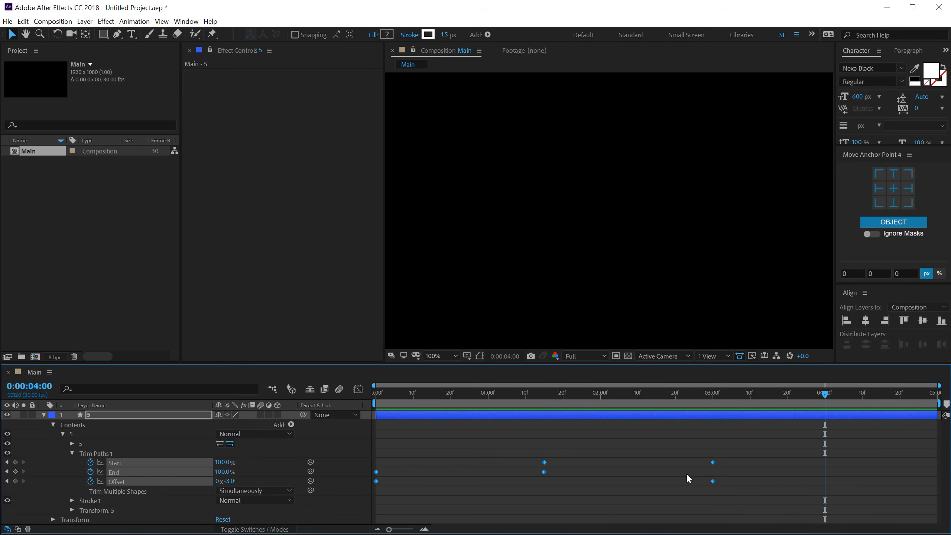
{"action": "left_click_drag", "start_coordinate": [713, 463], "coordinate": [825, 463]}
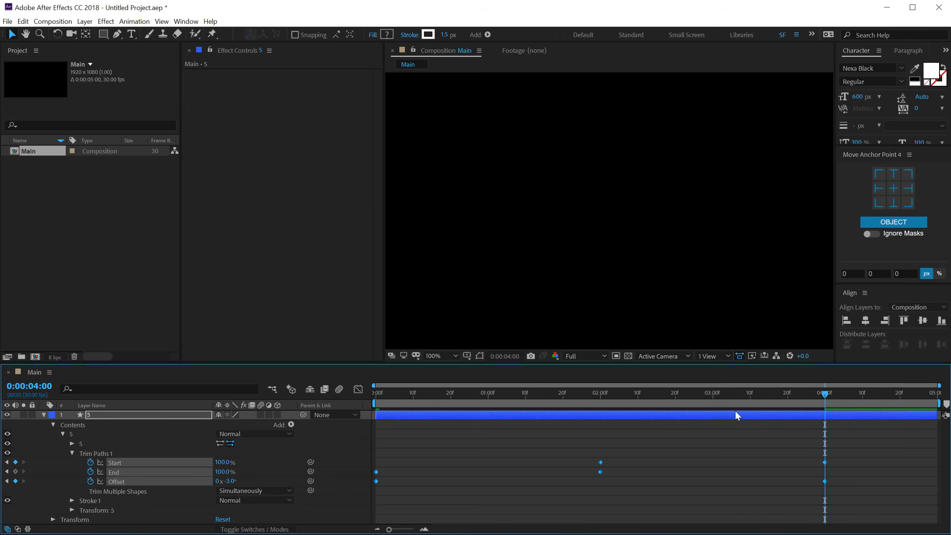
{"action": "key", "text": "Home"}
{"action": "key", "text": "space"}
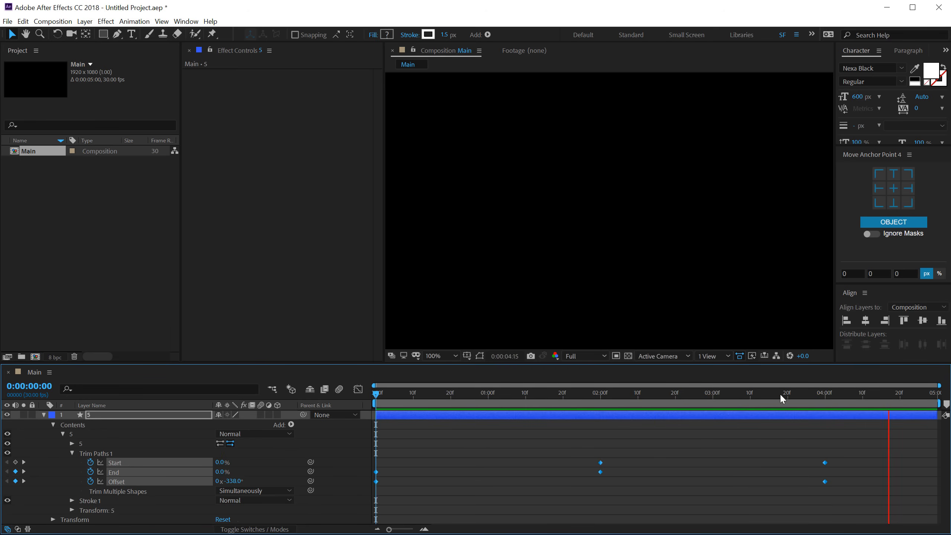
{"action": "key", "text": "space"}
{"action": "key", "text": "space"}
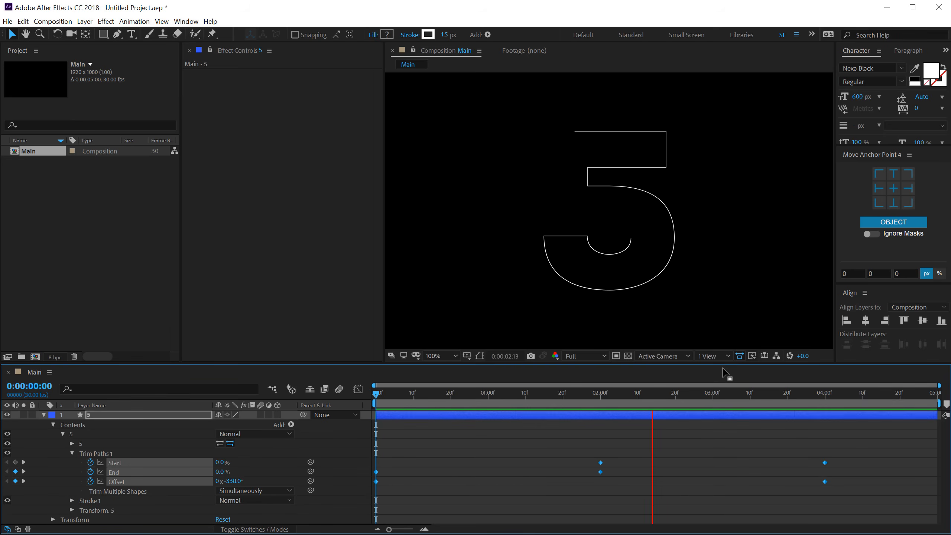
Apply Easy Ease to all Start, End and Offset keyframes of Trim Paths 1 and preview the result
{"action": "left_click", "coordinate": [799, 387]}
{"action": "left_click_drag", "start_coordinate": [843, 438], "coordinate": [334, 532]}
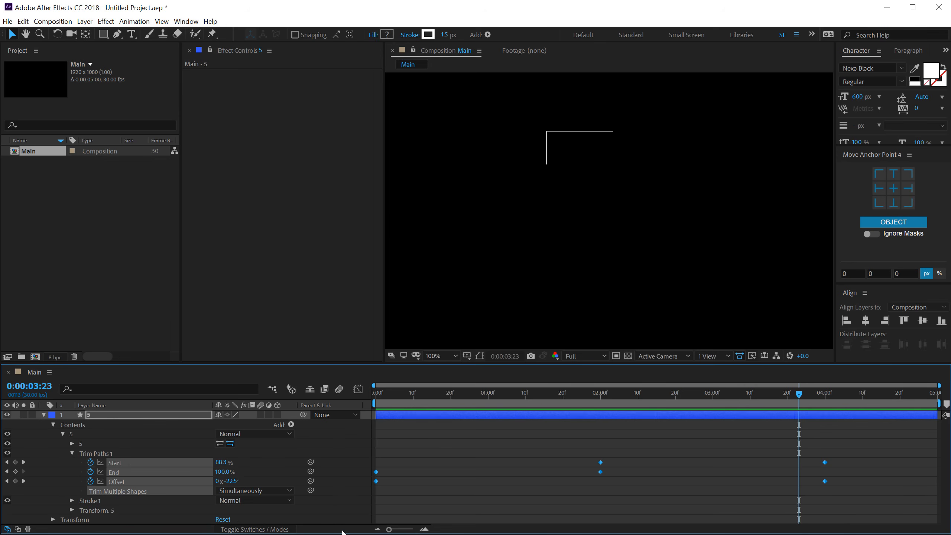
{"action": "key", "text": "F9"}
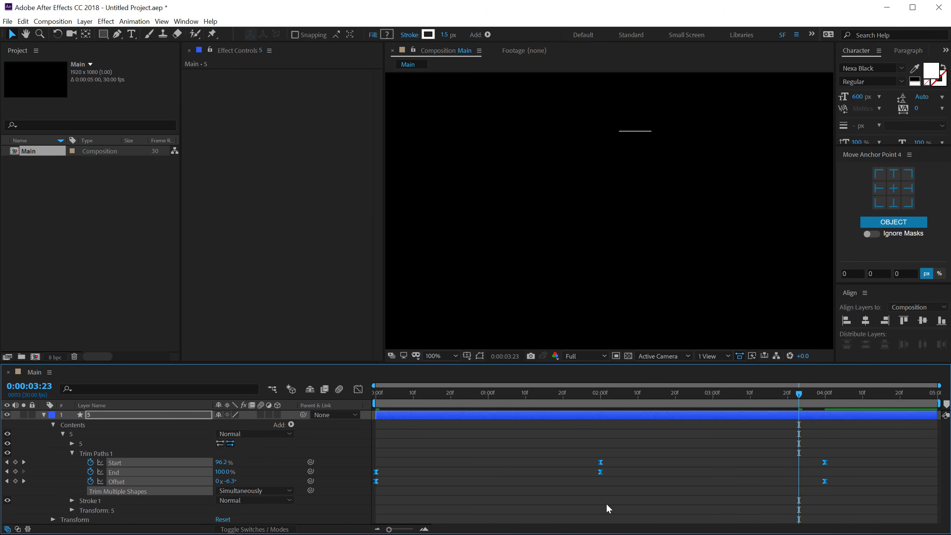
{"action": "left_click", "coordinate": [640, 433]}
{"action": "left_click_drag", "start_coordinate": [543, 393], "coordinate": [335, 395]}
{"action": "key", "text": "space"}
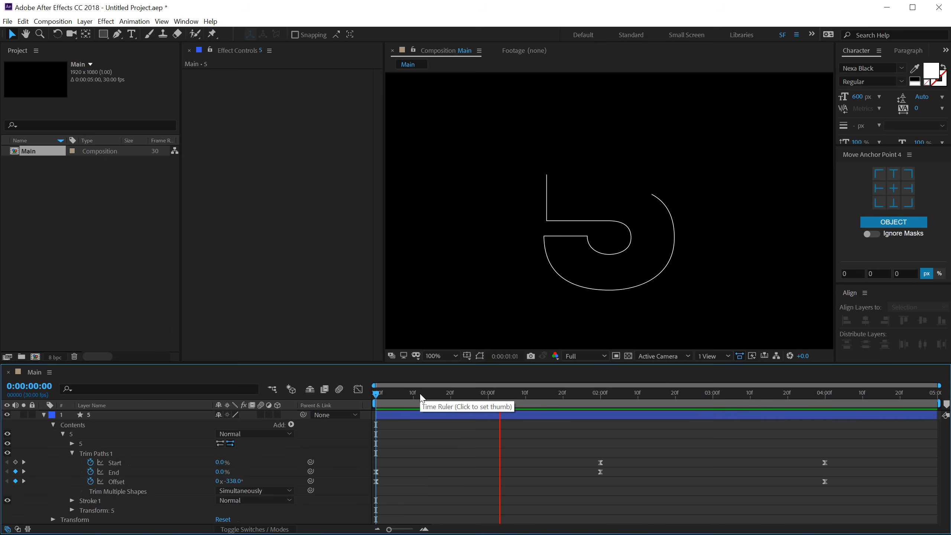
{"action": "key", "text": "space"}
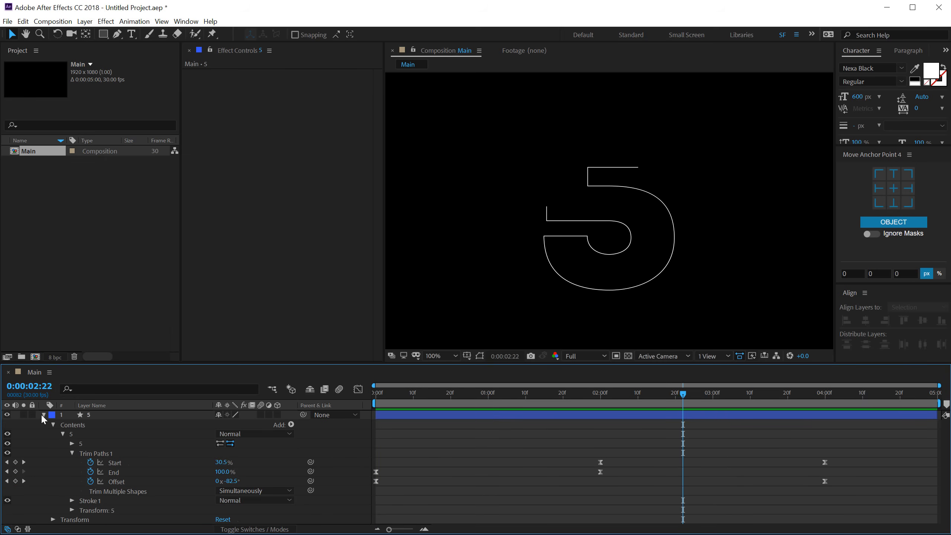
Collapse shape layer 5 and duplicate it
{"action": "left_click", "coordinate": [43, 415]}
{"action": "left_click_drag", "start_coordinate": [436, 397], "coordinate": [518, 397]}
{"action": "left_click", "coordinate": [90, 415]}
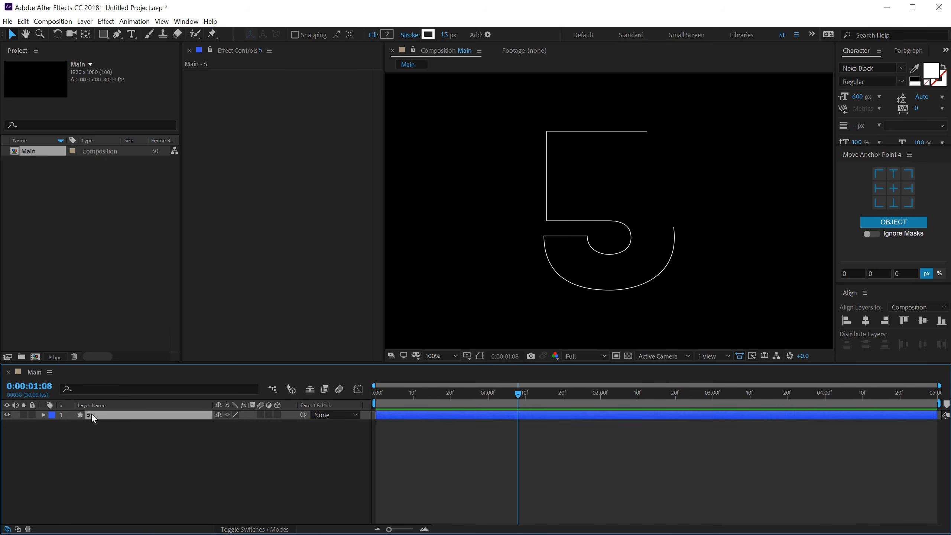
{"action": "key", "text": "ctrl+d"}
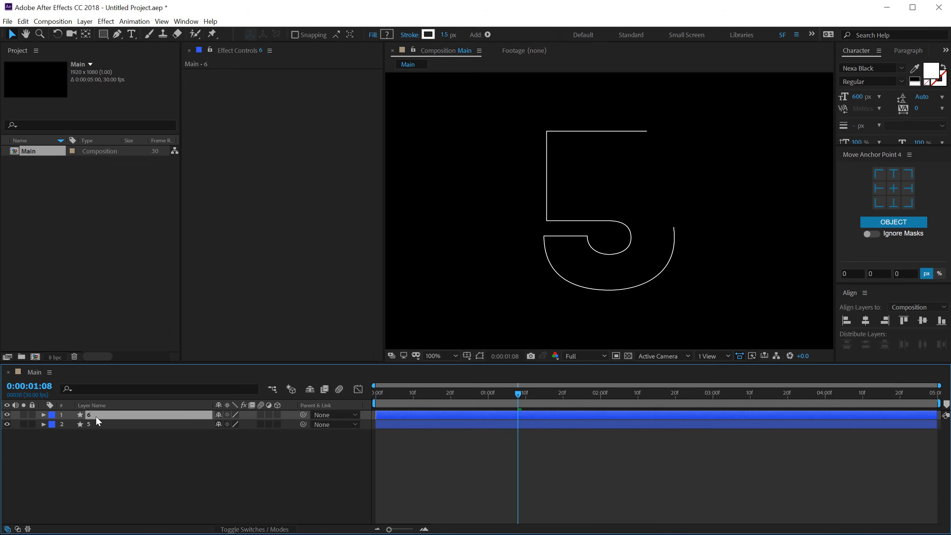
Add an Offset Paths operator to the contents of duplicated layer 6
{"action": "left_click", "coordinate": [43, 415]}
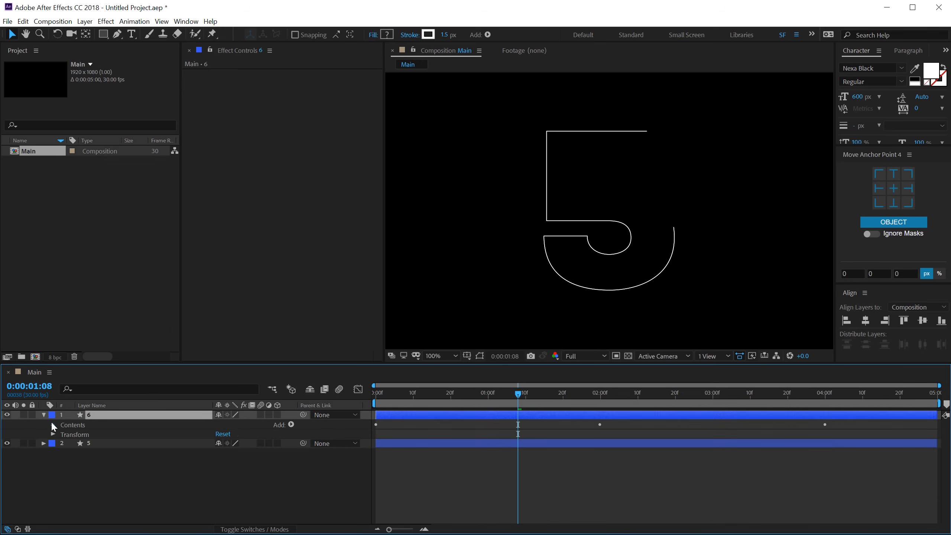
{"action": "left_click", "coordinate": [53, 425]}
{"action": "left_click", "coordinate": [291, 424]}
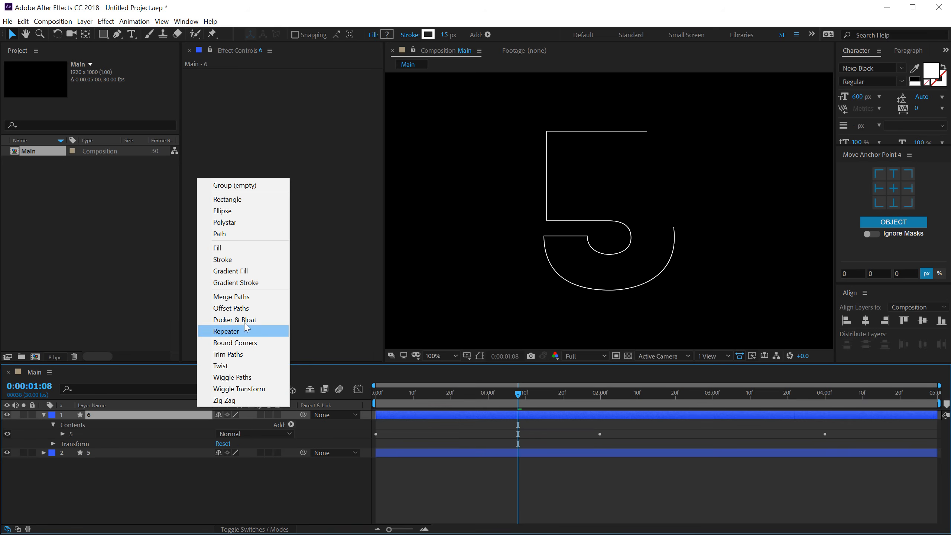
{"action": "left_click", "coordinate": [227, 309]}
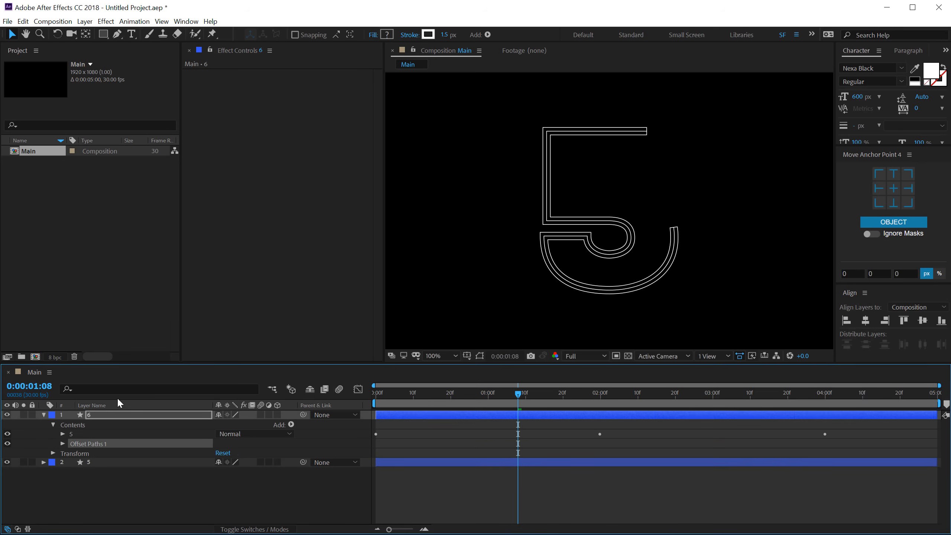
Move Trim Paths 1 out of layer 6's shape group to below Offset Paths 1 and scrub through the animation
{"action": "left_click", "coordinate": [62, 434]}
{"action": "left_click_drag", "start_coordinate": [91, 455], "coordinate": [89, 486]}
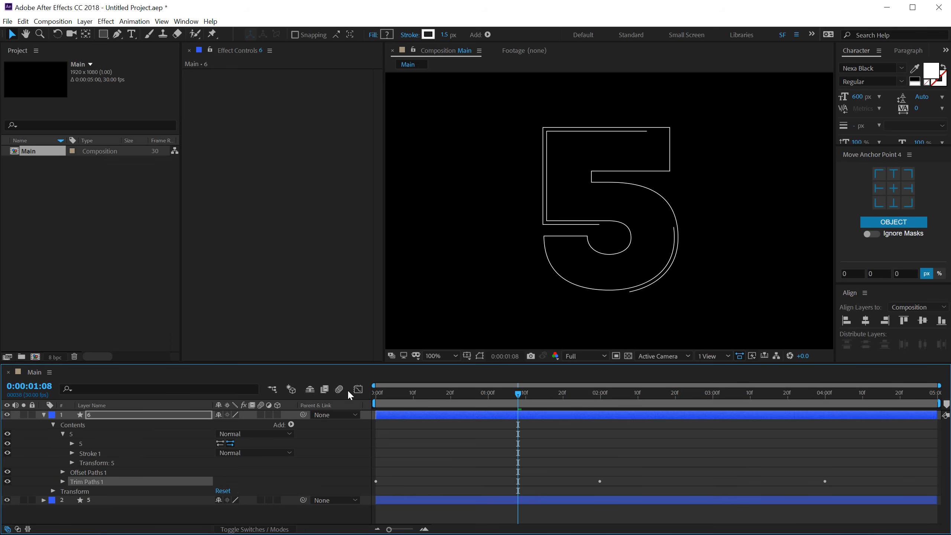
{"action": "mouse_move", "coordinate": [389, 393]}
{"action": "left_mouse_down"}
{"action": "mouse_move", "coordinate": [380, 393]}
{"action": "mouse_move", "coordinate": [537, 390]}
{"action": "mouse_move", "coordinate": [674, 363]}
{"action": "mouse_move", "coordinate": [343, 377]}
{"action": "left_mouse_up"}
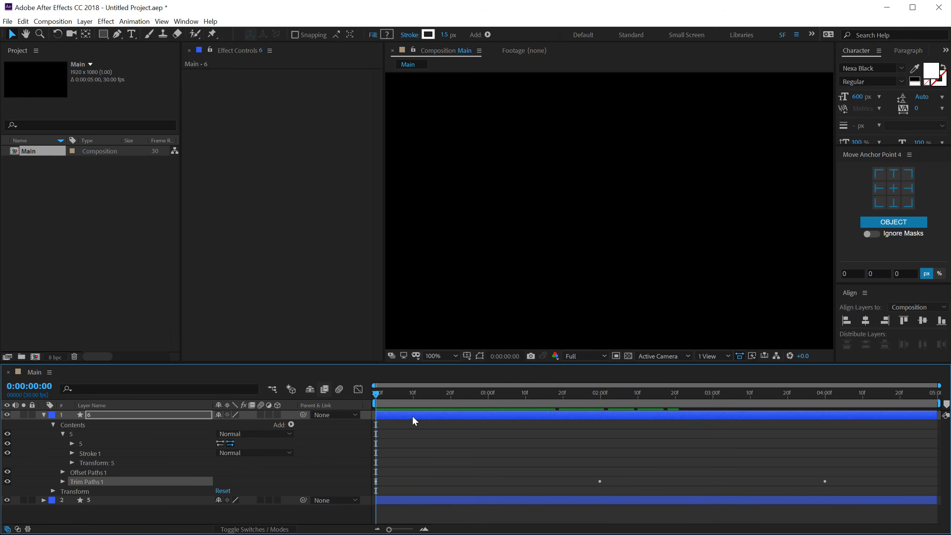
Show layer 6's keyframed properties and expand its Offset Paths 1 settings
{"action": "left_click", "coordinate": [390, 414]}
{"action": "key", "text": "u"}
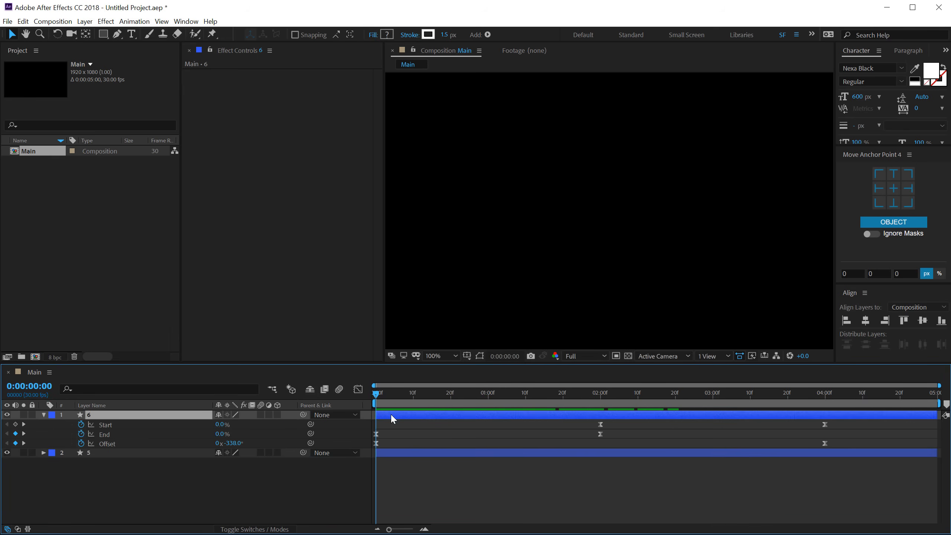
{"action": "left_click", "coordinate": [413, 484]}
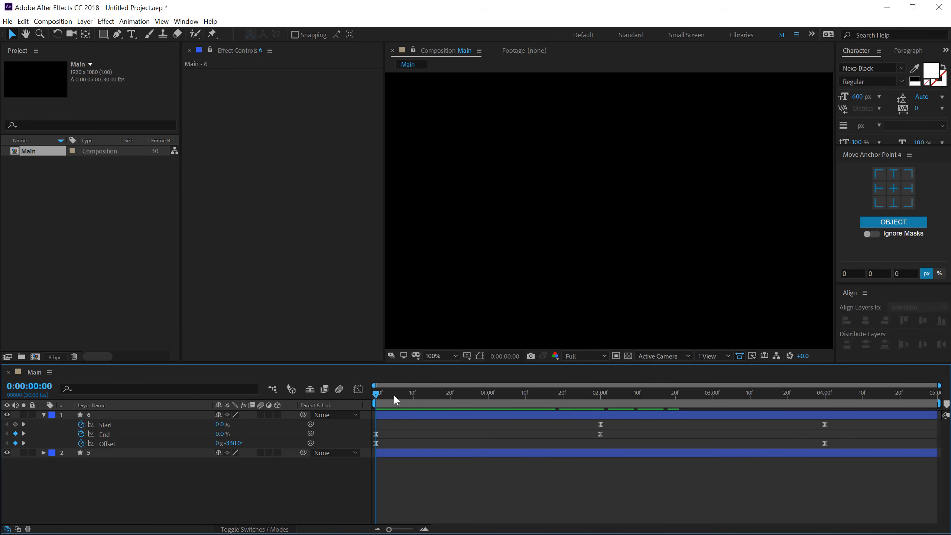
{"action": "left_click", "coordinate": [44, 414]}
{"action": "left_click", "coordinate": [43, 415]}
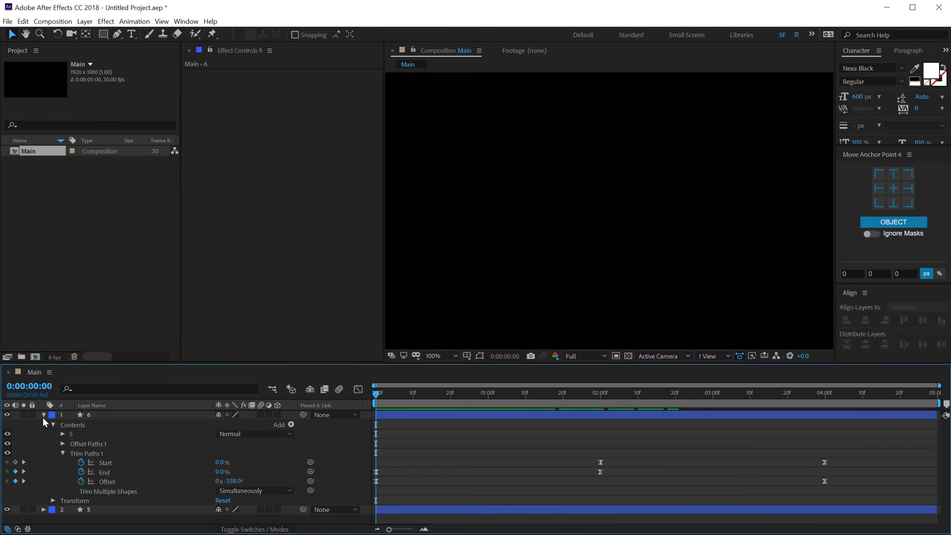
{"action": "left_click", "coordinate": [63, 444]}
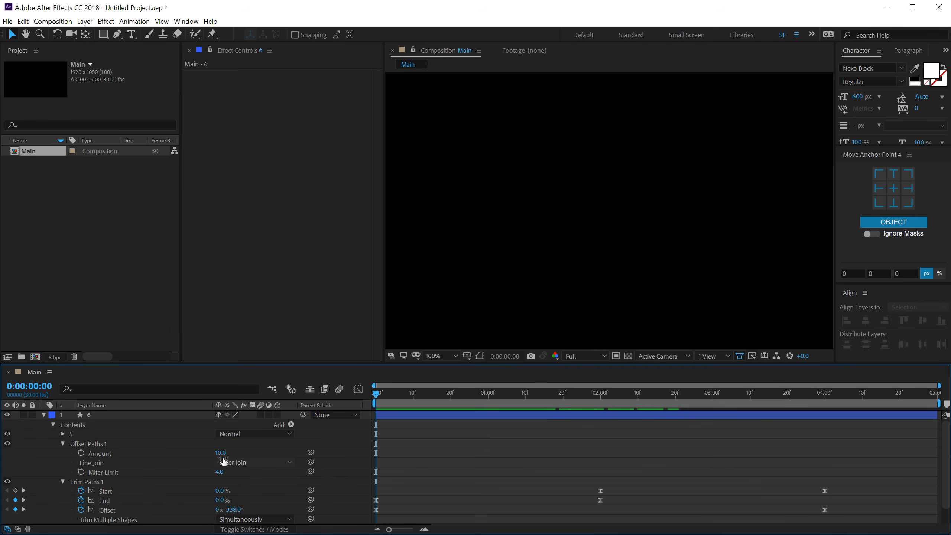
Move layer 6's first Trim Paths Offset keyframe to 0:00:00:11 and set it to about -1x-125°
{"action": "mouse_move", "coordinate": [402, 393]}
{"action": "left_mouse_down"}
{"action": "mouse_move", "coordinate": [439, 398]}
{"action": "mouse_move", "coordinate": [417, 404]}
{"action": "left_mouse_up"}
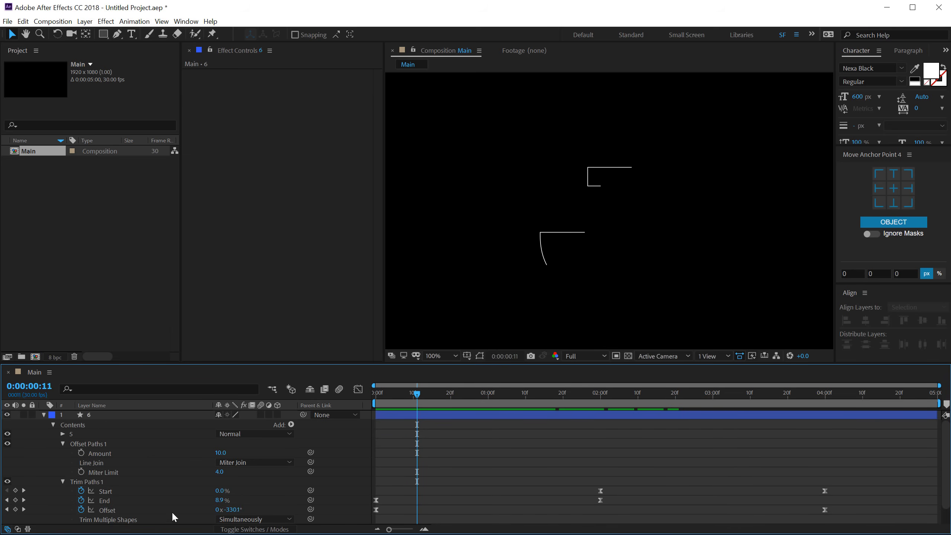
{"action": "left_click_drag", "start_coordinate": [376, 510], "coordinate": [417, 510]}
{"action": "left_click_drag", "start_coordinate": [236, 511], "coordinate": [138, 492]}
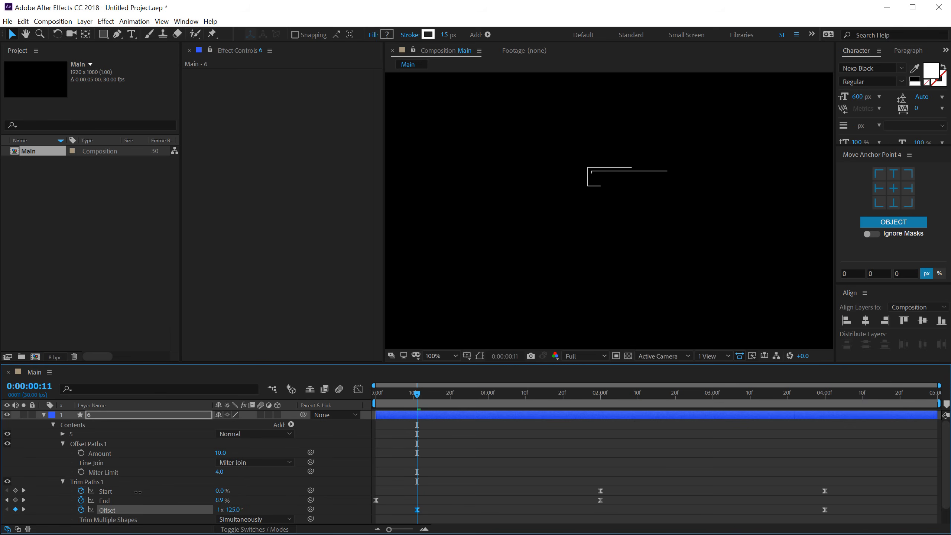
Move layer 6's last Trim Paths Offset keyframe to 0:00:03:24 and increase its Offset value
{"action": "left_click_drag", "start_coordinate": [419, 398], "coordinate": [804, 419]}
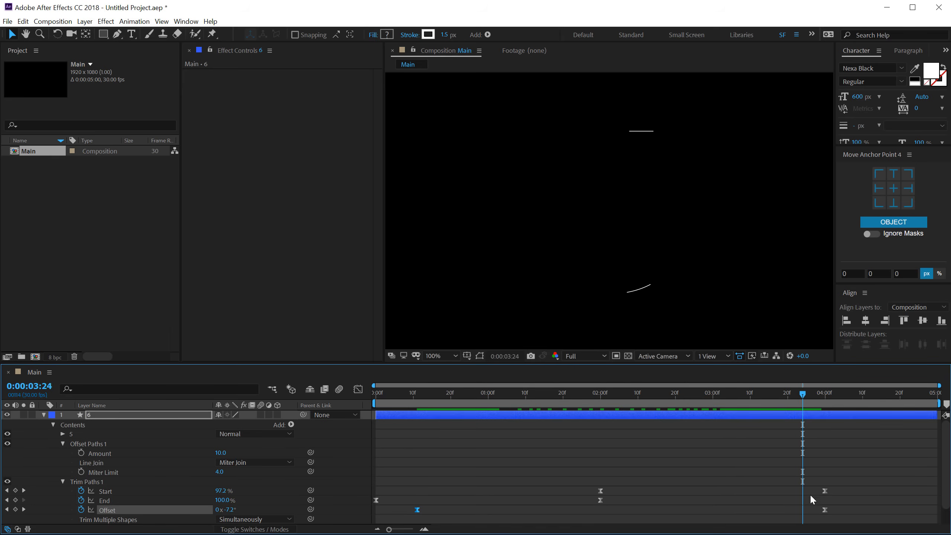
{"action": "left_click_drag", "start_coordinate": [824, 509], "coordinate": [802, 518]}
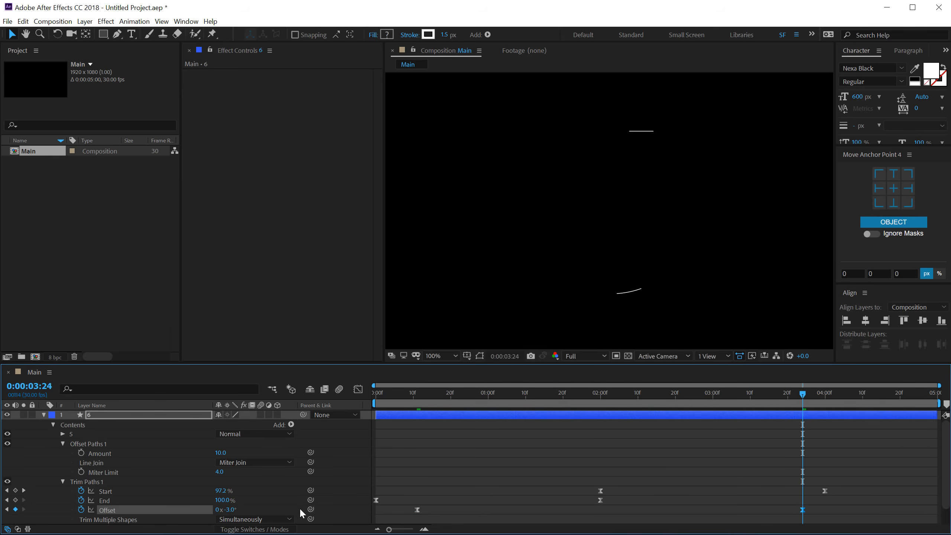
{"action": "left_click_drag", "start_coordinate": [246, 507], "coordinate": [335, 496]}
Move layer 6's last Offset keyframe to 0:00:04:00 and its first to the composition start, checking the opening frames
{"action": "mouse_move", "coordinate": [802, 393]}
{"action": "left_mouse_down"}
{"action": "mouse_move", "coordinate": [818, 394]}
{"action": "mouse_move", "coordinate": [803, 400]}
{"action": "left_mouse_up"}
{"action": "left_click_drag", "start_coordinate": [803, 511], "coordinate": [825, 511]}
{"action": "left_click_drag", "start_coordinate": [418, 510], "coordinate": [376, 510]}
{"action": "mouse_move", "coordinate": [375, 393]}
{"action": "left_mouse_down"}
{"action": "mouse_move", "coordinate": [560, 417]}
{"action": "mouse_move", "coordinate": [671, 411]}
{"action": "mouse_move", "coordinate": [400, 409]}
{"action": "mouse_move", "coordinate": [423, 403]}
{"action": "mouse_move", "coordinate": [407, 405]}
{"action": "mouse_move", "coordinate": [415, 409]}
{"action": "left_mouse_up"}
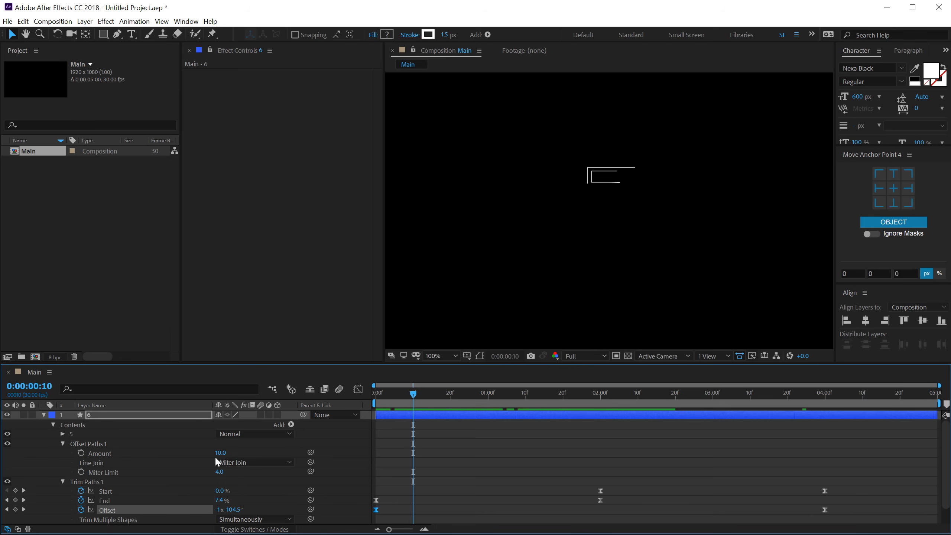
Try a change to layer 6's Offset Paths Amount, undo it, and collapse the layer's properties
{"action": "left_click_drag", "start_coordinate": [222, 452], "coordinate": [222, 453]}
{"action": "key", "text": "ctrl+z"}
{"action": "left_click", "coordinate": [61, 444]}
{"action": "left_click", "coordinate": [62, 454]}
{"action": "left_click", "coordinate": [44, 414]}
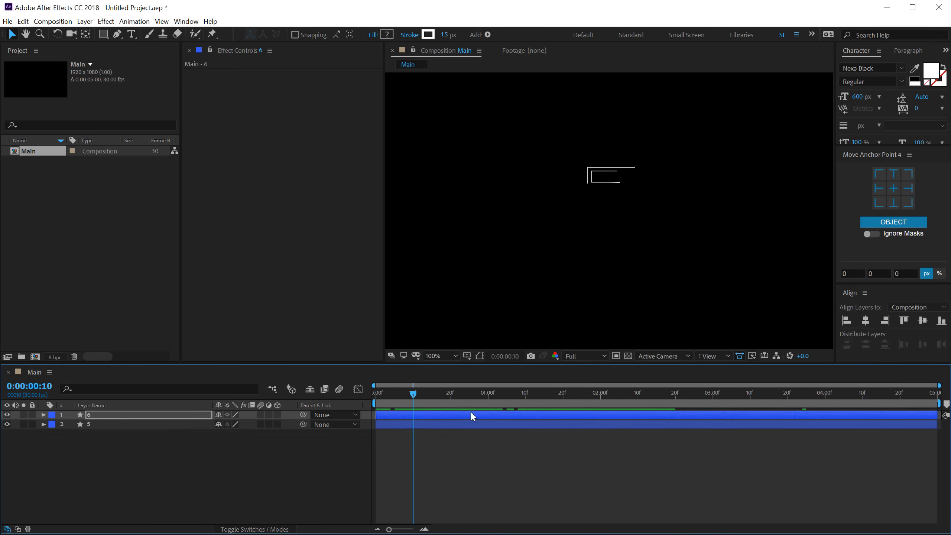
Set layer 6's label colour to Yellow and scrub through the early frames
{"action": "left_click", "coordinate": [52, 414]}
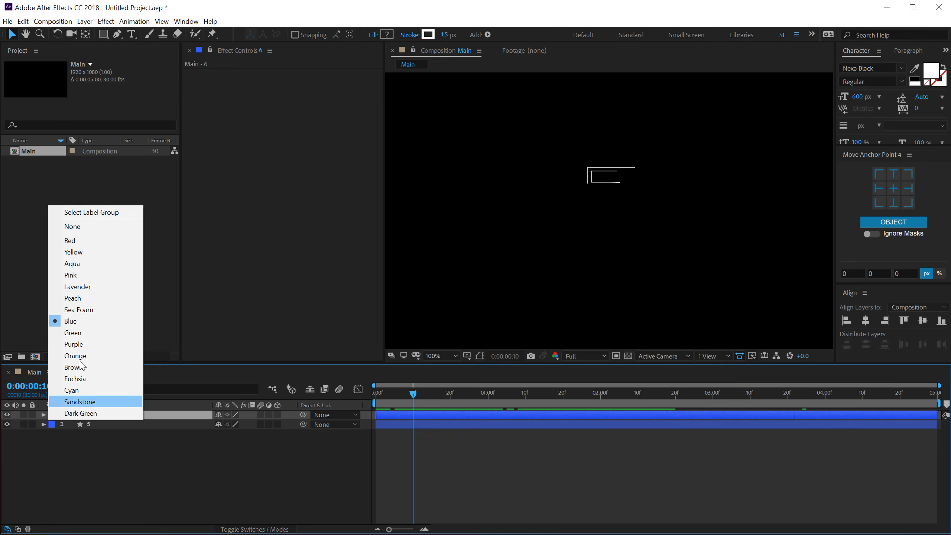
{"action": "left_click", "coordinate": [74, 252]}
{"action": "left_click", "coordinate": [544, 462]}
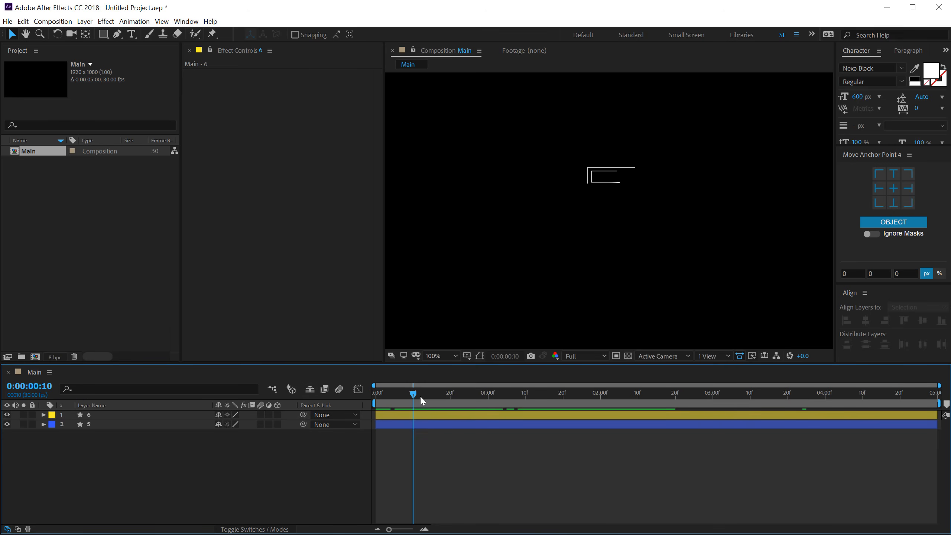
{"action": "left_click_drag", "start_coordinate": [419, 396], "coordinate": [439, 398]}
Rename layer 5 as base
{"action": "left_click", "coordinate": [105, 426]}
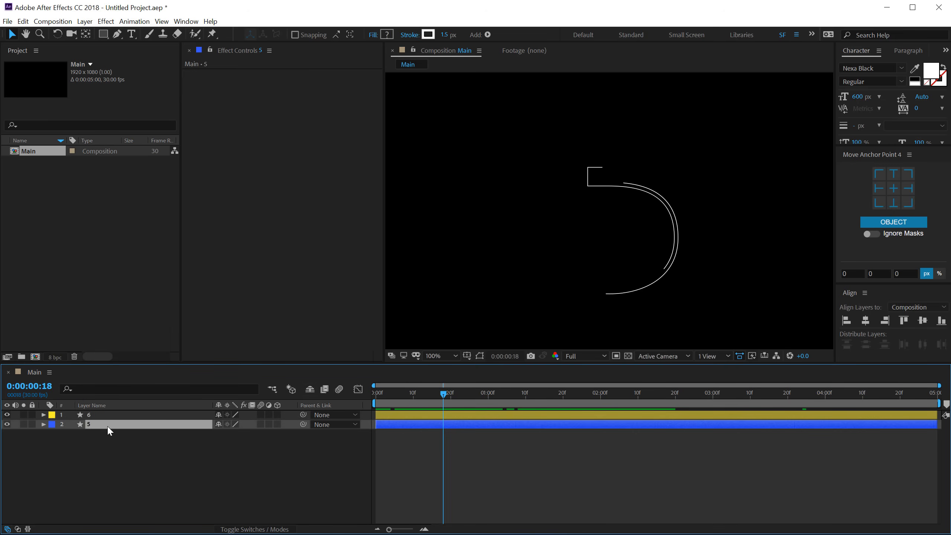
{"action": "key", "text": "Return"}
{"action": "type", "text": "bas"}
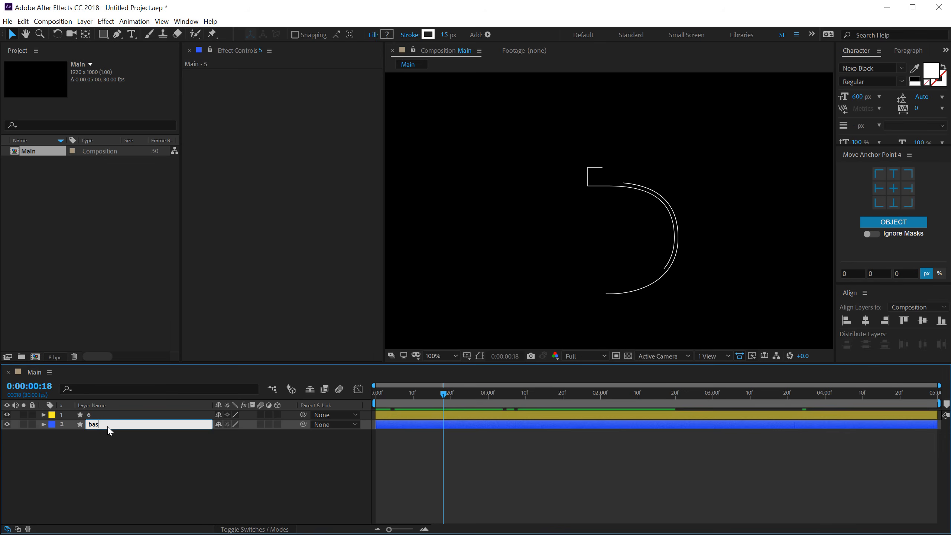
{"action": "type", "text": "e"}
{"action": "key", "text": "Return"}
Rename layer 6 as offset_01
{"action": "left_click", "coordinate": [91, 414]}
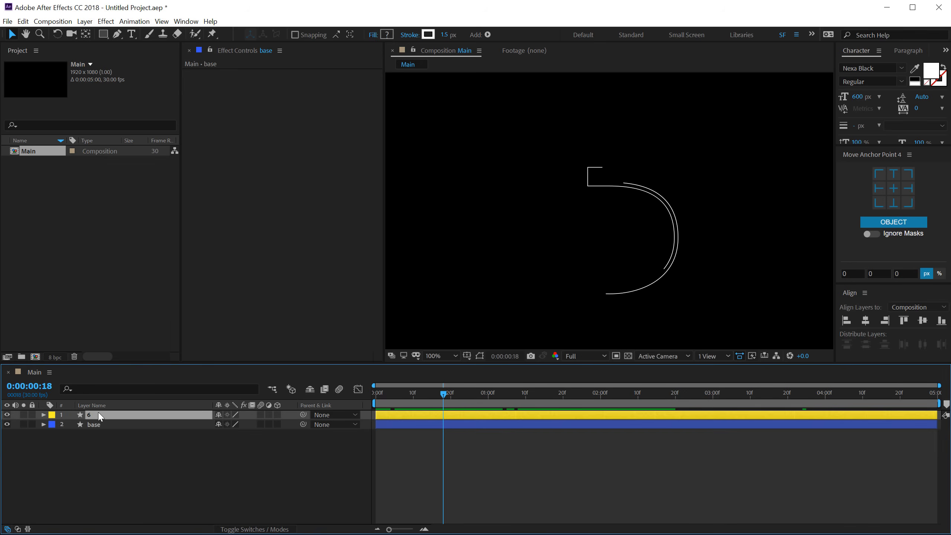
{"action": "key", "text": "Return"}
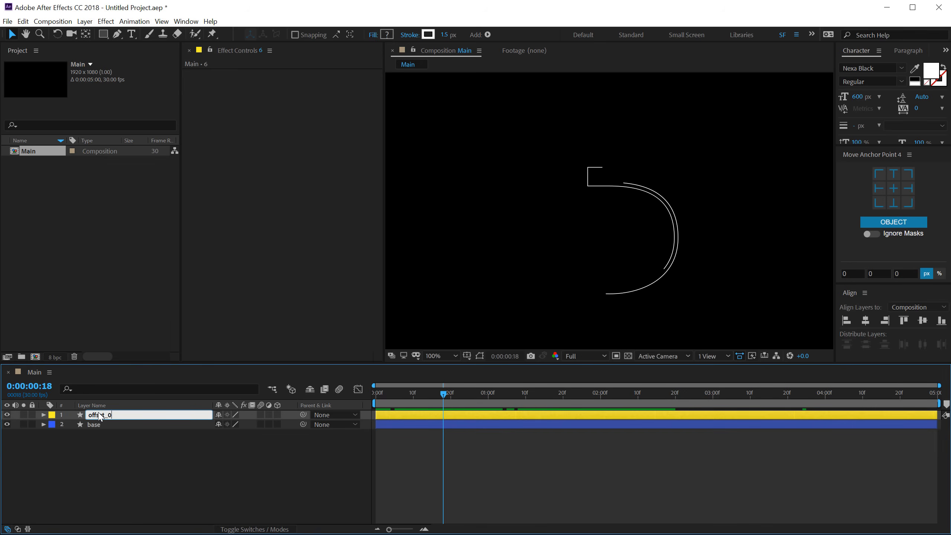
{"action": "type", "text": "offset_01"}
{"action": "key", "text": "Return"}
Duplicate offset_01 at 0:00:01:28, reveal the copy's modified properties, and enlarge the timeline area
{"action": "left_click", "coordinate": [593, 392]}
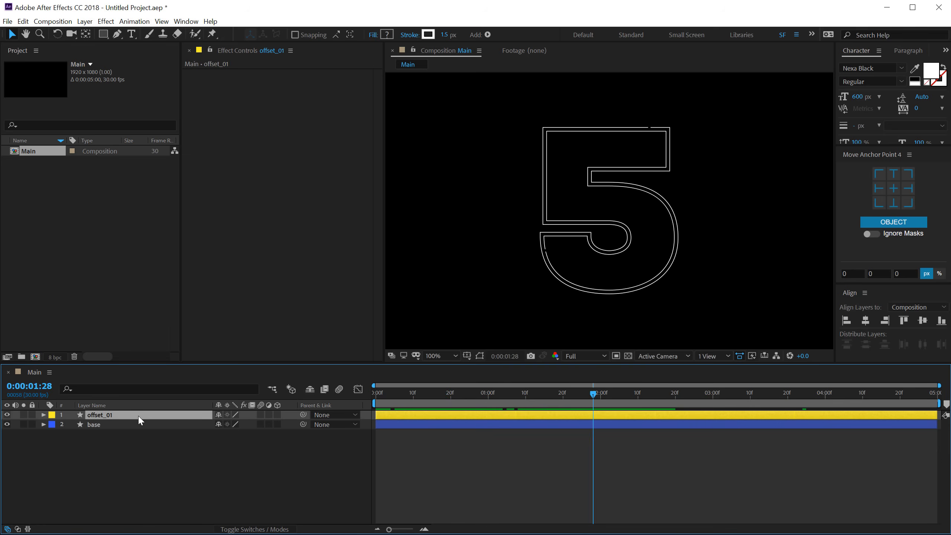
{"action": "key", "text": "ctrl+d"}
{"action": "key", "text": "u"}
{"action": "key", "text": "u"}
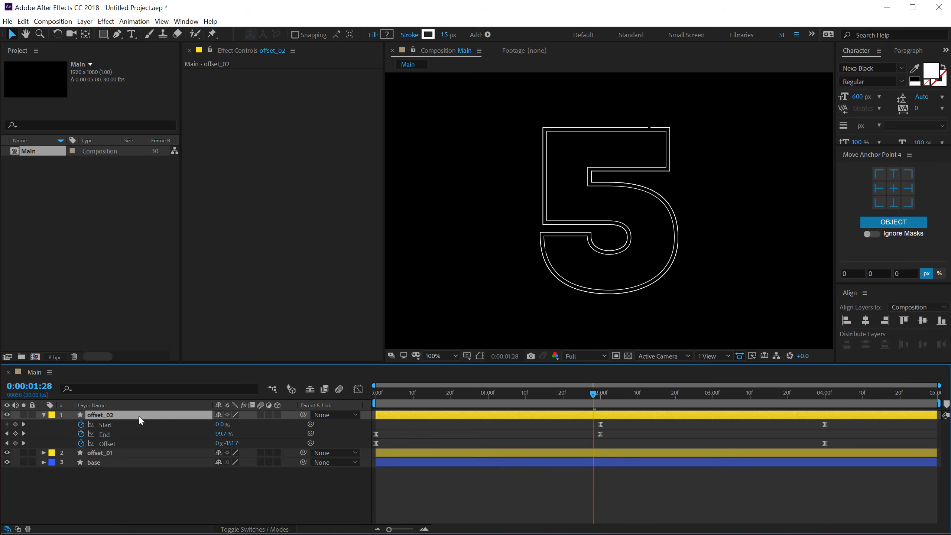
{"action": "left_click_drag", "start_coordinate": [119, 363], "coordinate": [126, 321]}
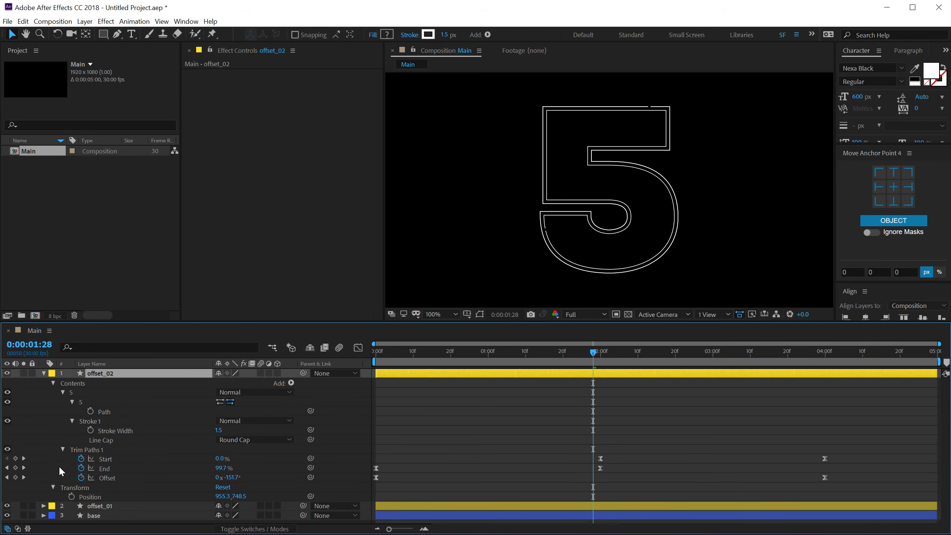
Collapse offset_02's Transform, Stroke 1, Trim Paths 1 and inner path groups, keeping its Contents open
{"action": "left_click", "coordinate": [53, 386]}
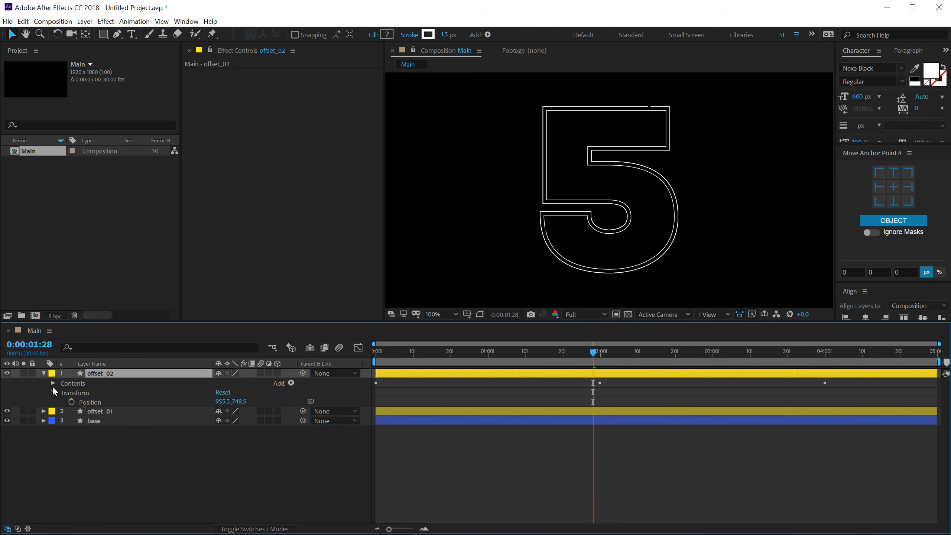
{"action": "left_click", "coordinate": [53, 392]}
{"action": "left_click", "coordinate": [53, 383]}
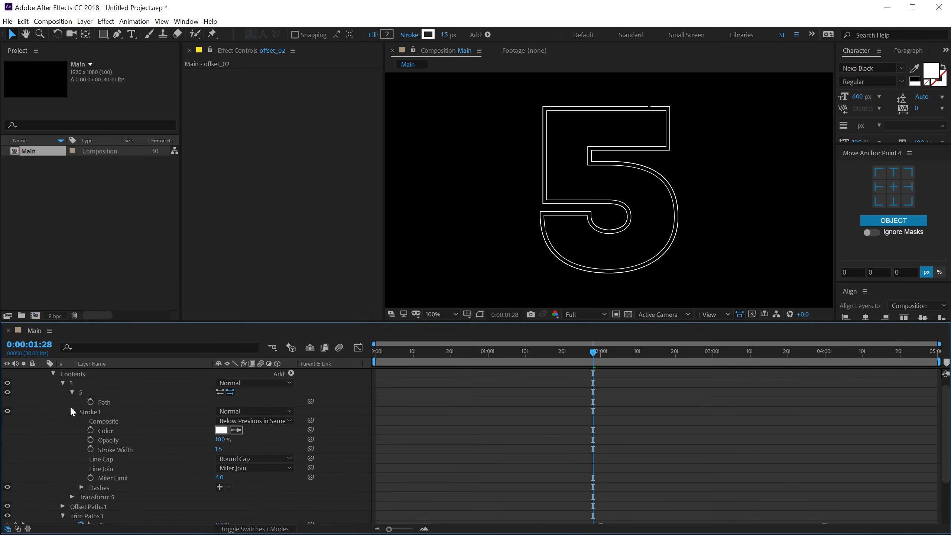
{"action": "left_click", "coordinate": [71, 408]}
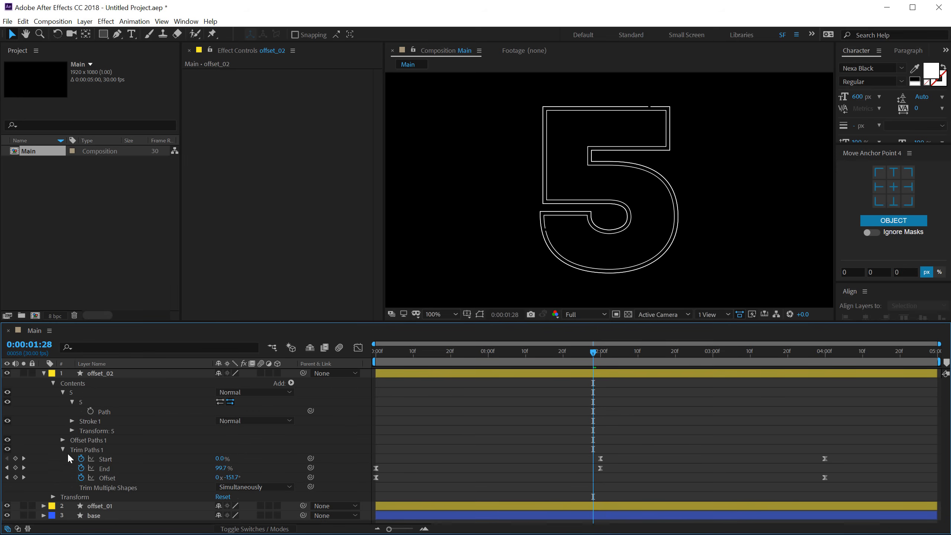
{"action": "left_click", "coordinate": [63, 450]}
{"action": "left_click", "coordinate": [72, 403]}
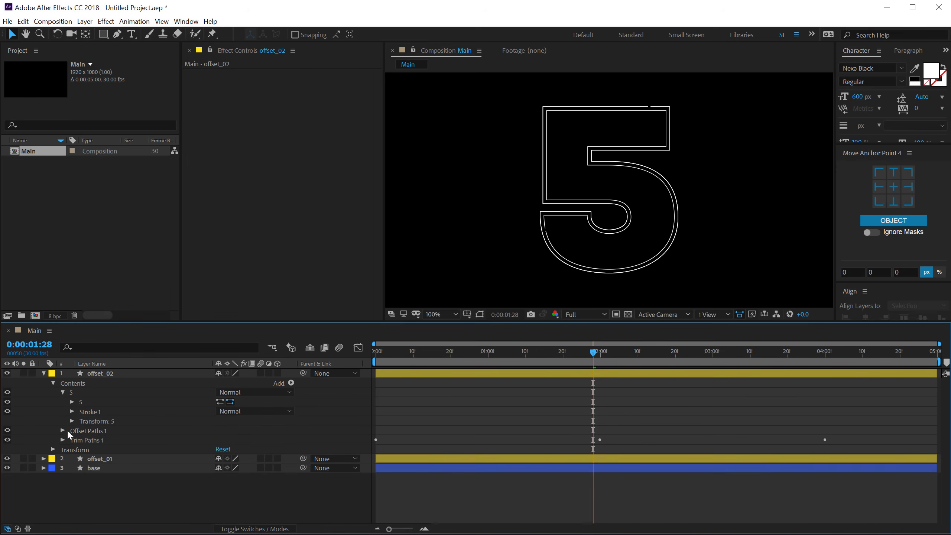
Set offset_02's Offset Paths 1 Amount to -10
{"action": "left_click", "coordinate": [63, 430]}
{"action": "left_click_drag", "start_coordinate": [221, 440], "coordinate": [210, 440]}
{"action": "left_click", "coordinate": [225, 440]}
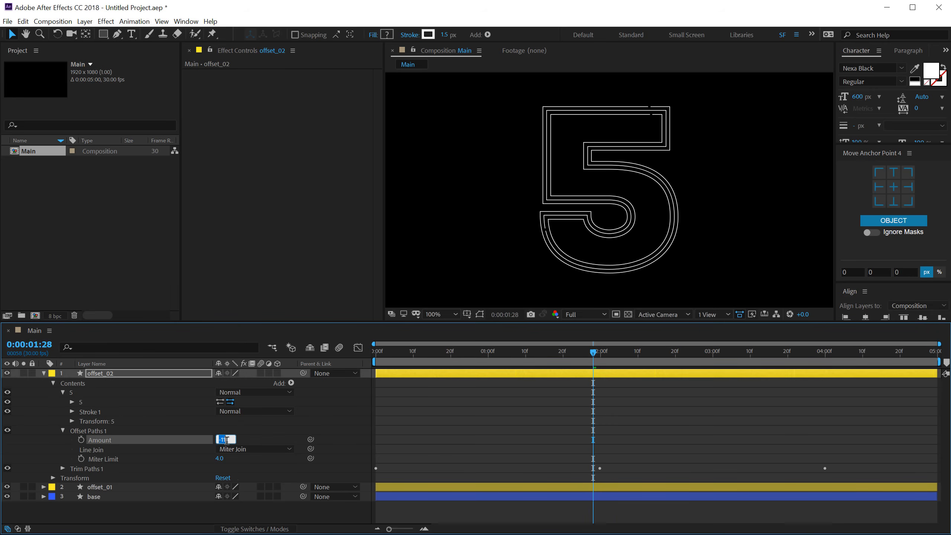
{"action": "type", "text": "-10"}
{"action": "key", "text": "Return"}
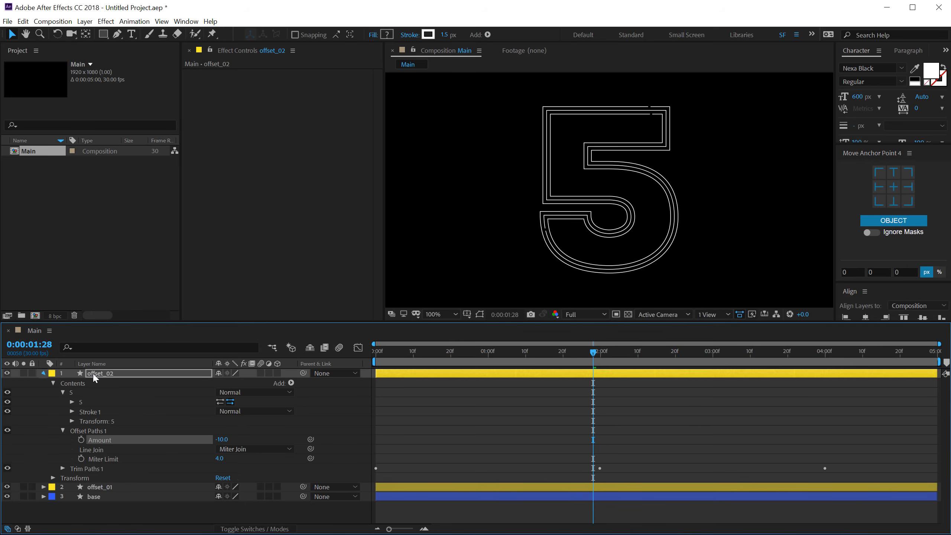
Collapse offset_02, duplicate it, and reveal the copy's modified properties
{"action": "left_click", "coordinate": [43, 373]}
{"action": "left_click", "coordinate": [103, 374]}
{"action": "key", "text": "ctrl+d"}
{"action": "key", "text": "u"}
{"action": "key", "text": "u"}
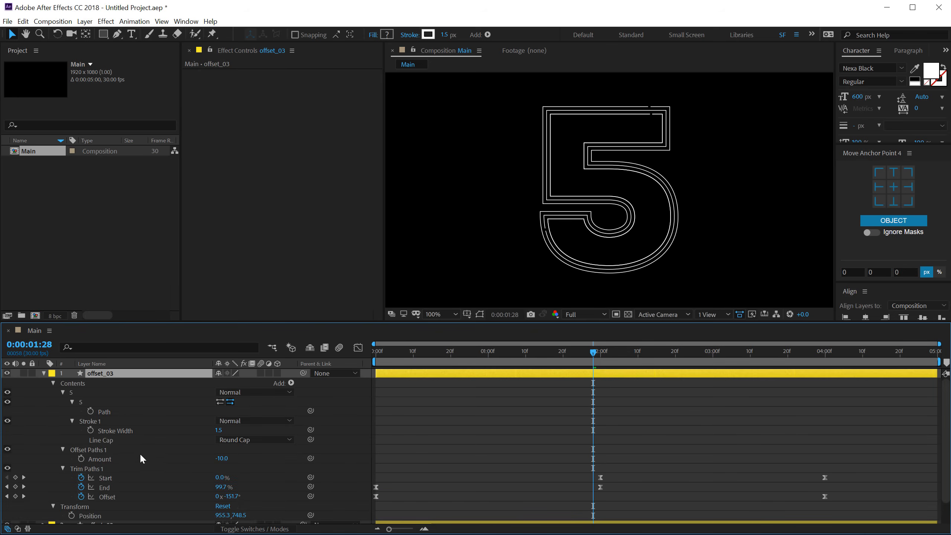
Set offset_03's Offset Paths 1 Amount to -20 and its label colour to Red
{"action": "left_click", "coordinate": [221, 460]}
{"action": "key", "text": "Return"}
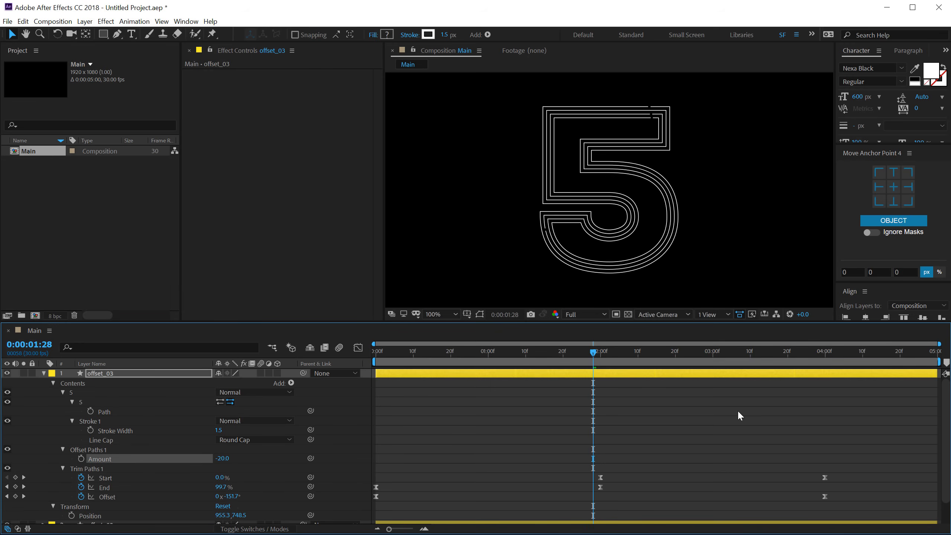
{"action": "left_click_drag", "start_coordinate": [374, 352], "coordinate": [601, 361]}
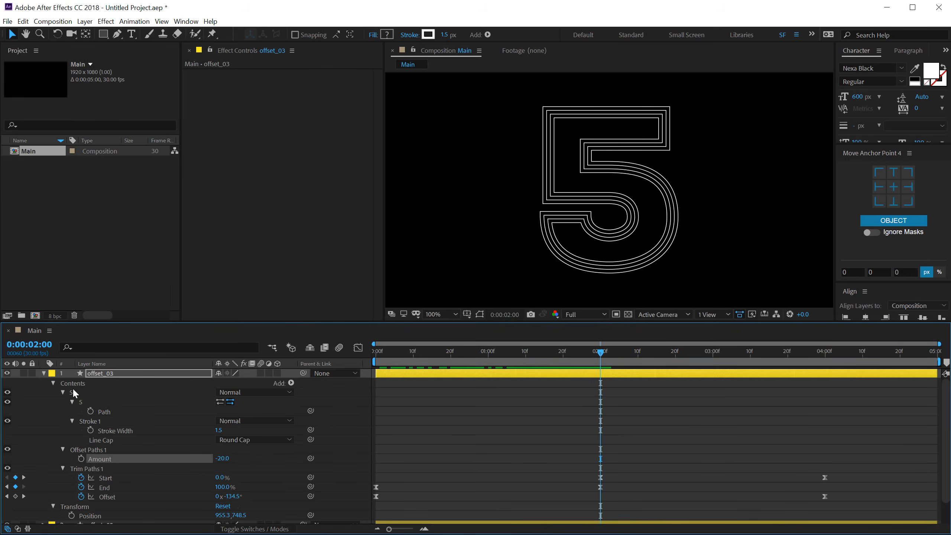
{"action": "left_click", "coordinate": [51, 375]}
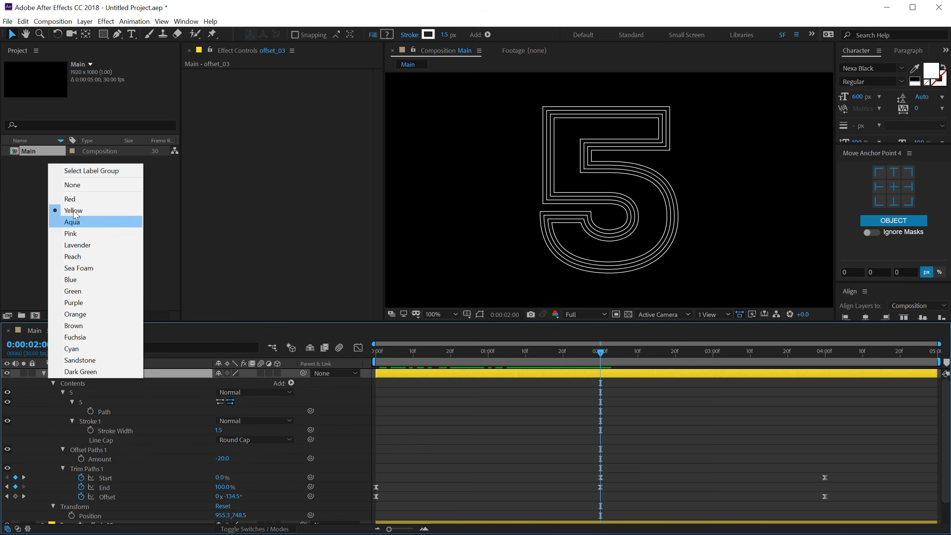
{"action": "left_click", "coordinate": [93, 199]}
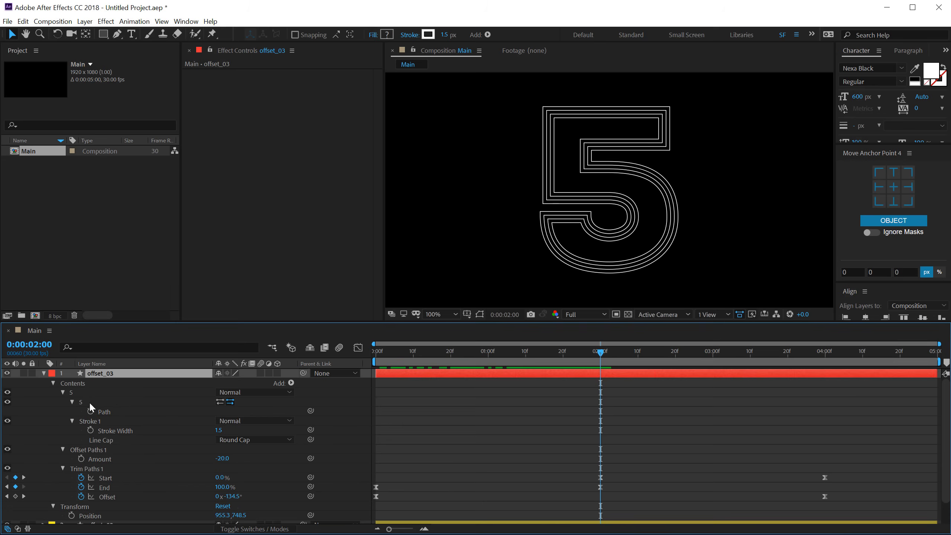
Add dashes to offset_03's Stroke 1 with a Dash value of about 234 and preview the animation
{"action": "left_click", "coordinate": [72, 420]}
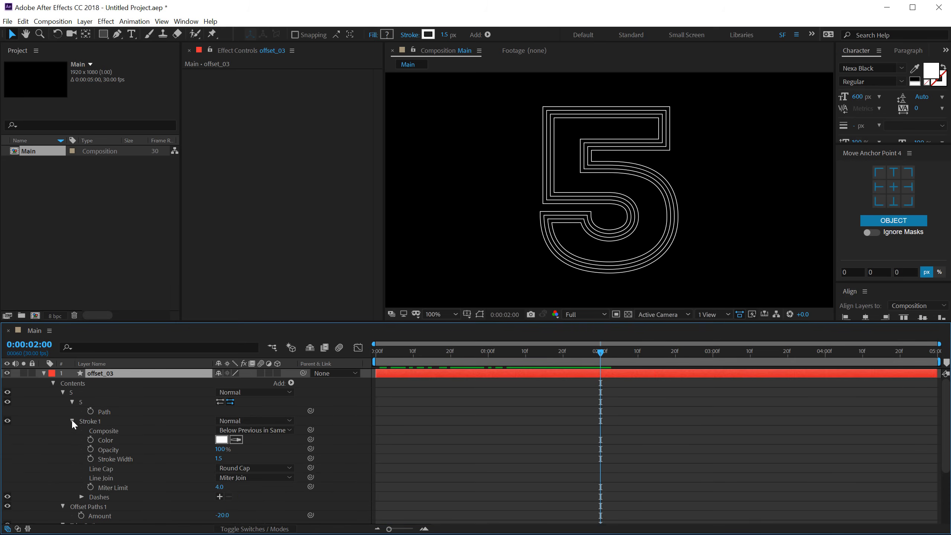
{"action": "left_click", "coordinate": [220, 496]}
{"action": "left_click_drag", "start_coordinate": [409, 350], "coordinate": [489, 351]}
{"action": "left_click_drag", "start_coordinate": [548, 355], "coordinate": [597, 352]}
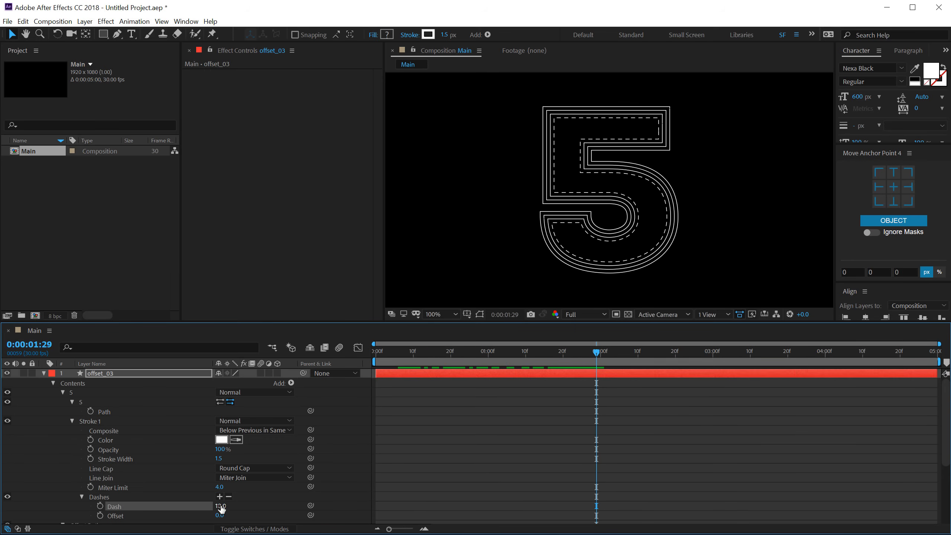
{"action": "left_click_drag", "start_coordinate": [221, 512], "coordinate": [319, 484]}
{"action": "left_click_drag", "start_coordinate": [223, 507], "coordinate": [228, 507]}
{"action": "mouse_move", "coordinate": [402, 356]}
{"action": "left_mouse_down"}
{"action": "mouse_move", "coordinate": [813, 361]}
{"action": "mouse_move", "coordinate": [662, 362]}
{"action": "mouse_move", "coordinate": [274, 407]}
{"action": "left_mouse_up"}
{"action": "key", "text": "space"}
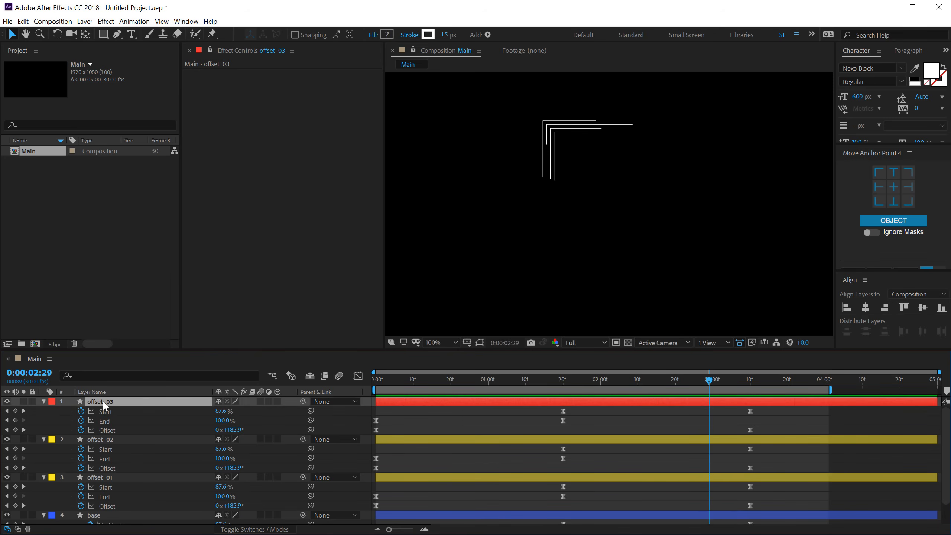
Set offset_03's stroke Dash to 300 and preview the animation from the start
{"action": "key", "text": "u"}
{"action": "key", "text": "u"}
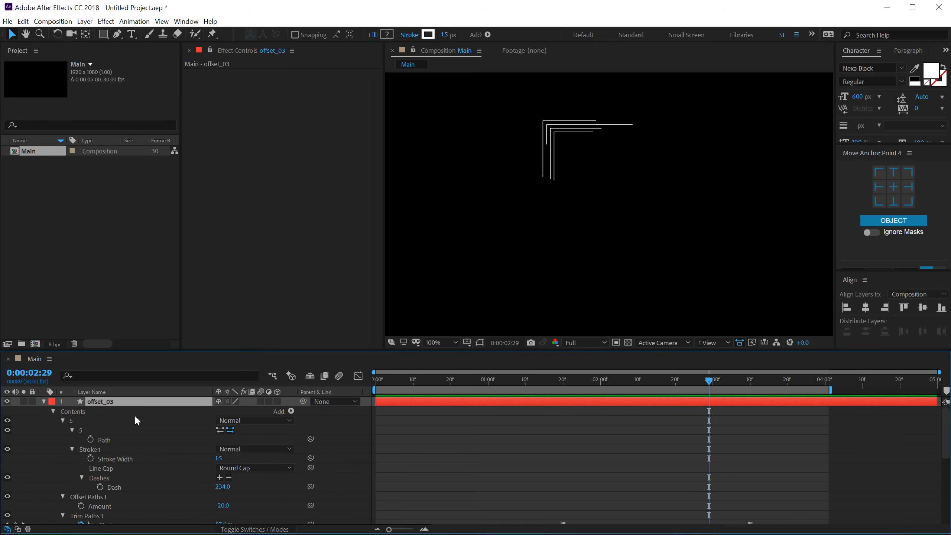
{"action": "left_click", "coordinate": [548, 380]}
{"action": "left_click", "coordinate": [221, 486]}
{"action": "type", "text": "1"}
{"action": "type", "text": "00"}
{"action": "key", "text": "Return"}
{"action": "left_click_drag", "start_coordinate": [406, 376], "coordinate": [352, 382]}
{"action": "key", "text": "space"}
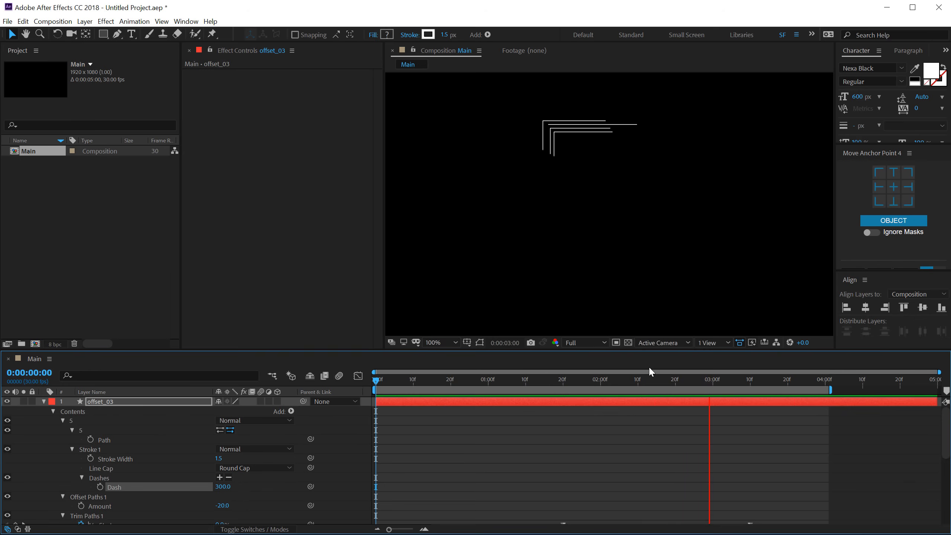
{"action": "left_click_drag", "start_coordinate": [709, 385], "coordinate": [731, 380]}
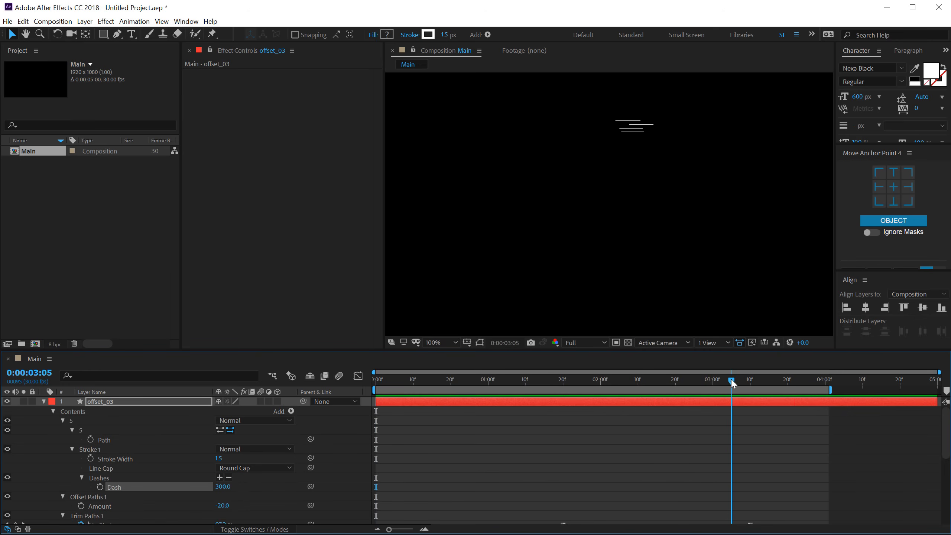
Collapse all four layers and scrub to 0:00:01:12 to check the dashed outline
{"action": "left_click", "coordinate": [44, 401]}
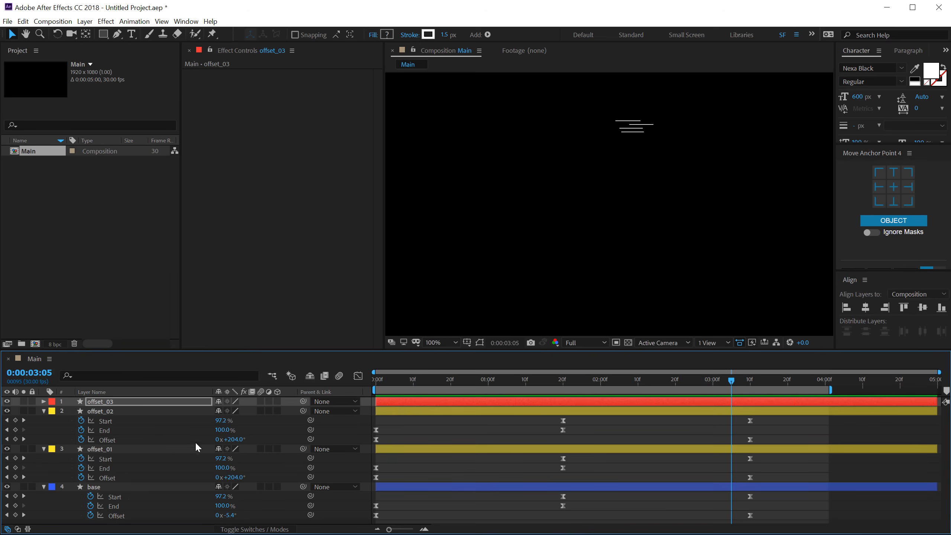
{"action": "left_click", "coordinate": [44, 411]}
{"action": "left_click", "coordinate": [44, 421]}
{"action": "left_click", "coordinate": [42, 429]}
{"action": "left_click", "coordinate": [123, 471]}
{"action": "left_click", "coordinate": [507, 379]}
{"action": "mouse_move", "coordinate": [531, 376]}
{"action": "left_mouse_down"}
{"action": "mouse_move", "coordinate": [545, 373]}
{"action": "mouse_move", "coordinate": [533, 368]}
{"action": "left_mouse_up"}
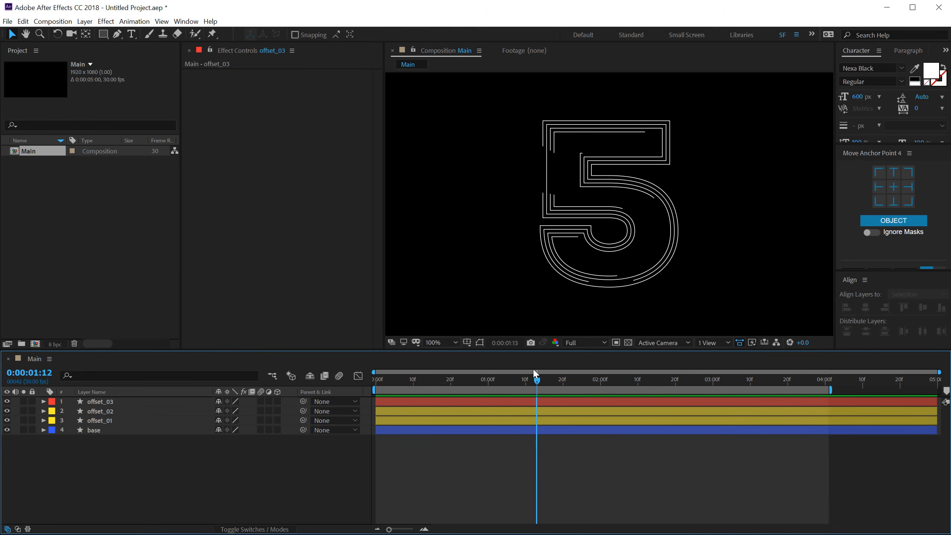
Duplicate offset_03 and set the copy's Offset Paths Amount to about -31 and its stroke Dash to about 371
{"action": "left_click", "coordinate": [119, 401]}
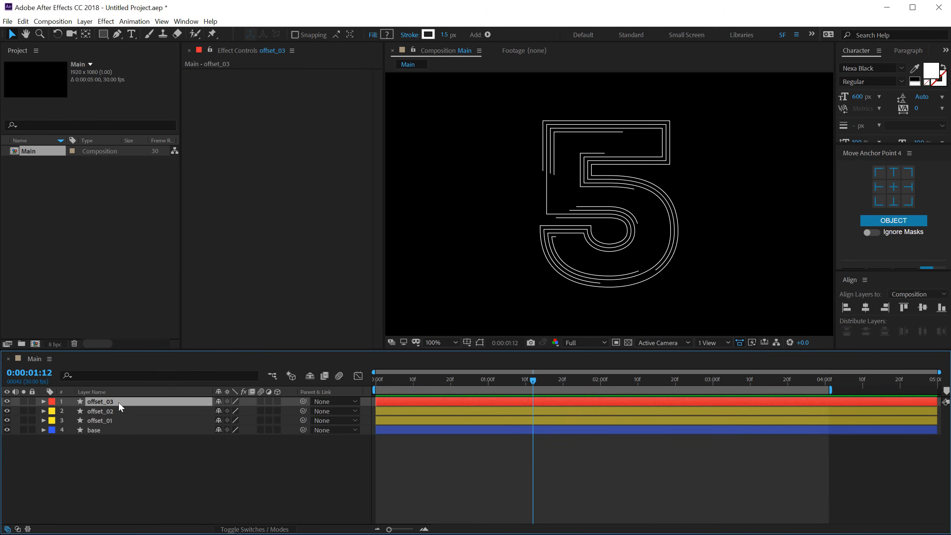
{"action": "key", "text": "ctrl+d"}
{"action": "key", "text": "u"}
{"action": "key", "text": "u"}
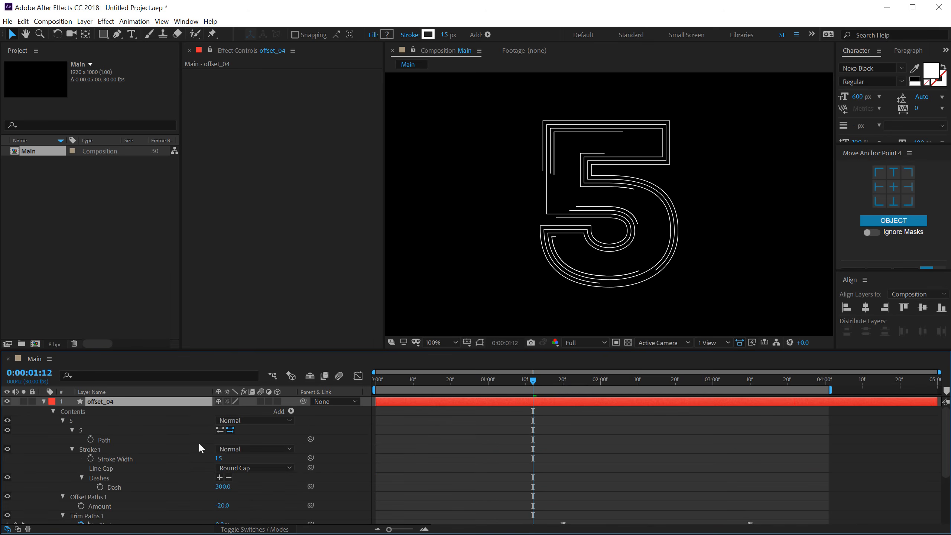
{"action": "left_click_drag", "start_coordinate": [223, 505], "coordinate": [256, 487]}
{"action": "left_click", "coordinate": [425, 479]}
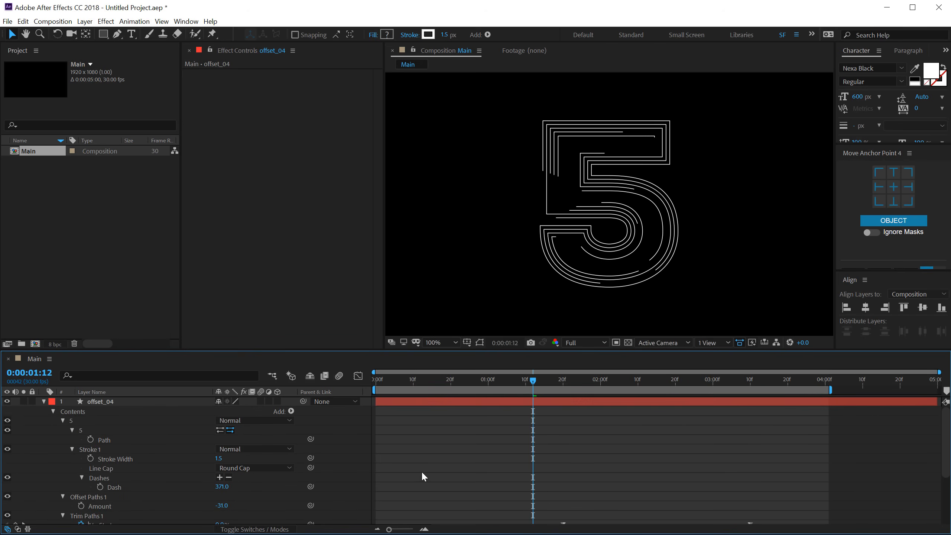
Collapse offset_04 and preview the five-layer outline animation from the start of the composition
{"action": "left_click", "coordinate": [43, 401]}
{"action": "left_click_drag", "start_coordinate": [424, 378], "coordinate": [629, 376]}
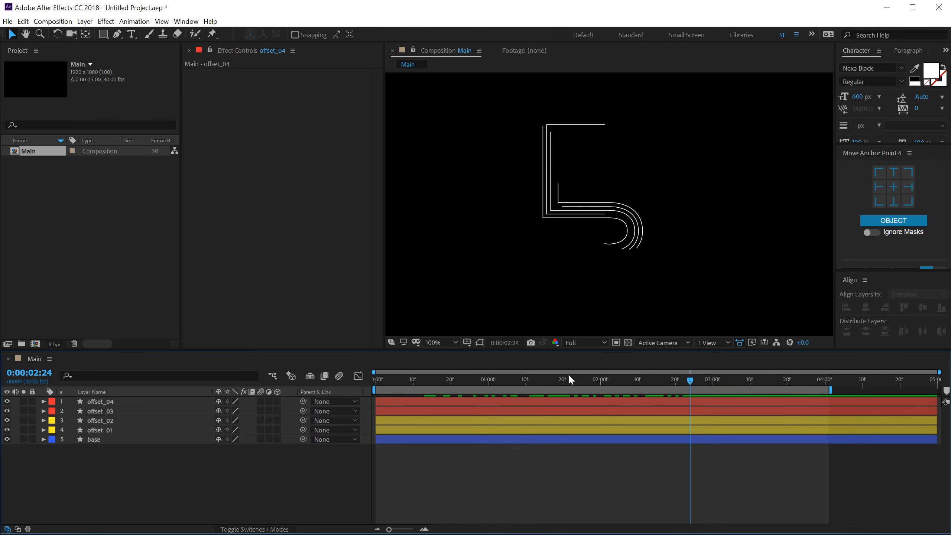
{"action": "left_click_drag", "start_coordinate": [389, 380], "coordinate": [348, 384]}
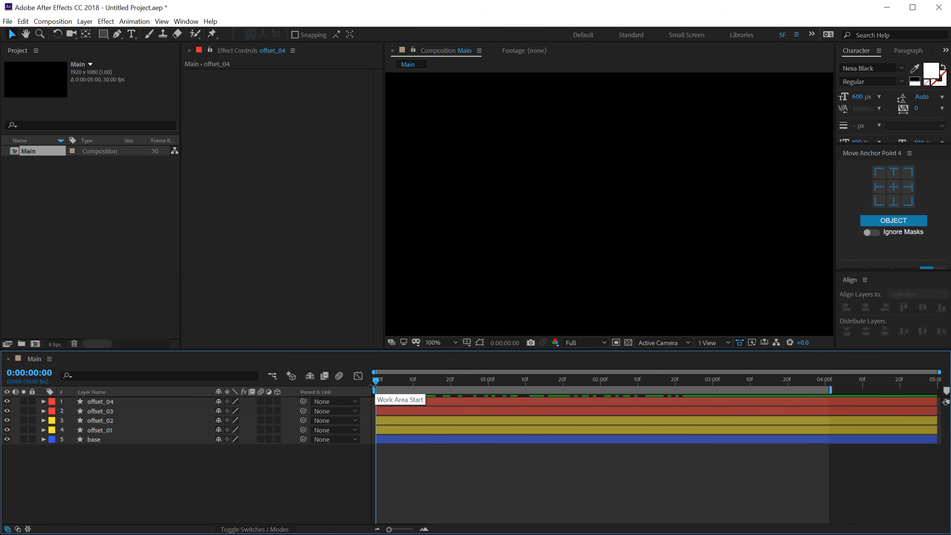
{"action": "key", "text": "space"}
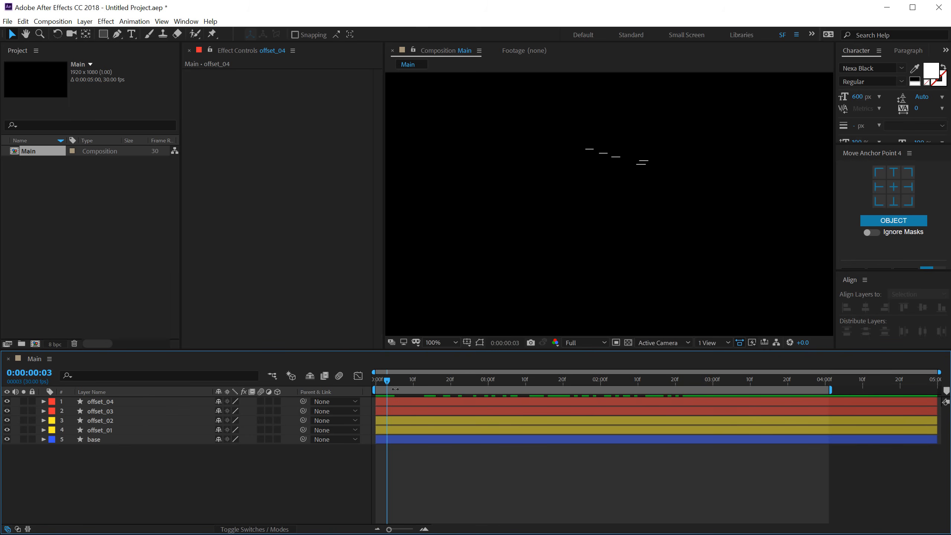
Stagger the layer starts by three frames each, from offset_01 at frame 3 to offset_04 at frame 12, and preview the animation
{"action": "mouse_move", "coordinate": [394, 430]}
{"action": "left_mouse_down"}
{"action": "mouse_move", "coordinate": [435, 425]}
{"action": "mouse_move", "coordinate": [390, 412]}
{"action": "mouse_move", "coordinate": [424, 411]}
{"action": "left_mouse_up"}
{"action": "key", "text": "space"}
{"action": "key", "text": "space"}
{"action": "key", "text": "space"}
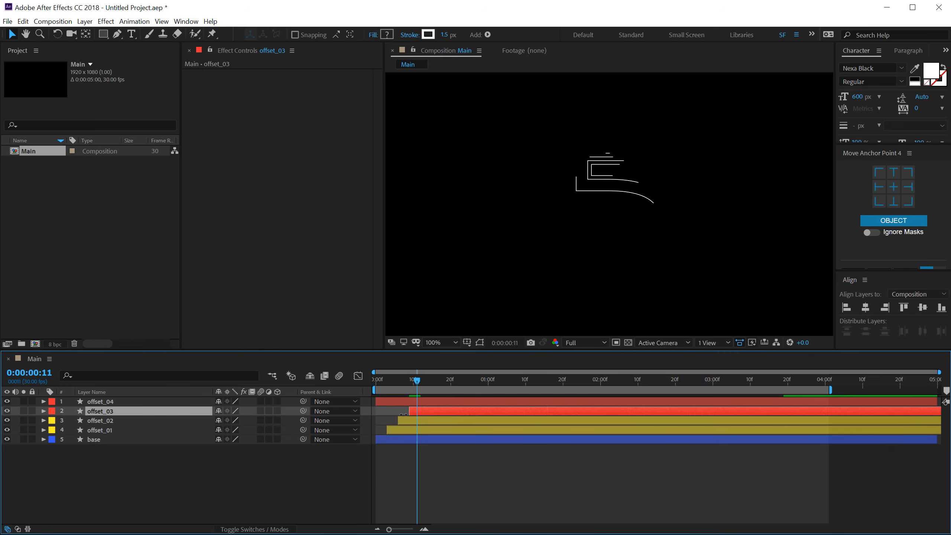
{"action": "mouse_move", "coordinate": [380, 402]}
{"action": "left_mouse_down"}
{"action": "mouse_move", "coordinate": [443, 402]}
{"action": "mouse_move", "coordinate": [344, 381]}
{"action": "left_mouse_up"}
{"action": "key", "text": "space"}
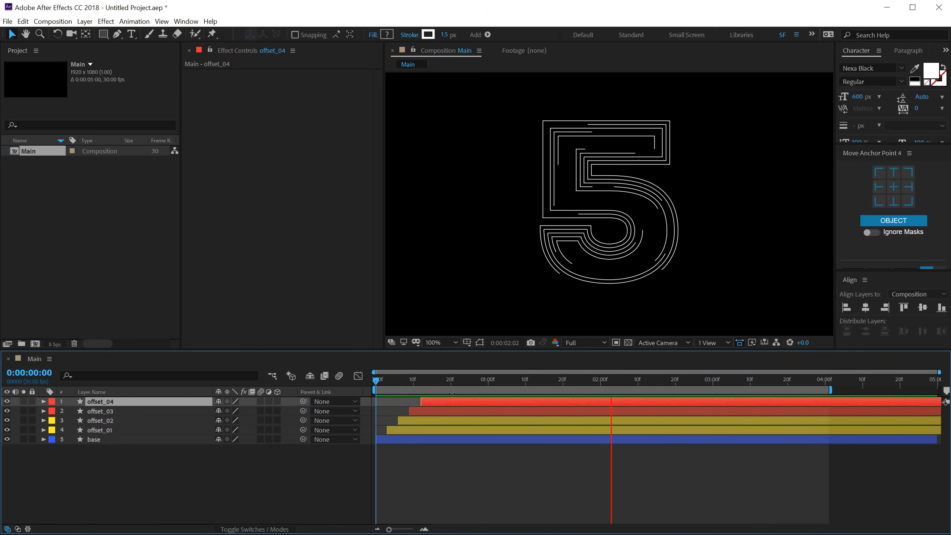
{"action": "left_click_drag", "start_coordinate": [606, 381], "coordinate": [645, 381]}
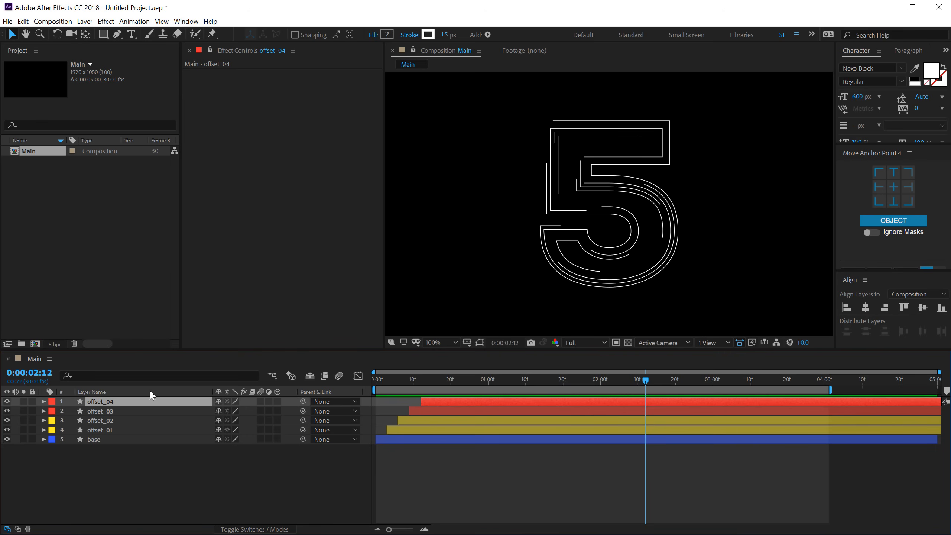
Find the Deep Glow effect, apply it to the base layer, and check the glow at 0:00:01:26
{"action": "left_click", "coordinate": [183, 23]}
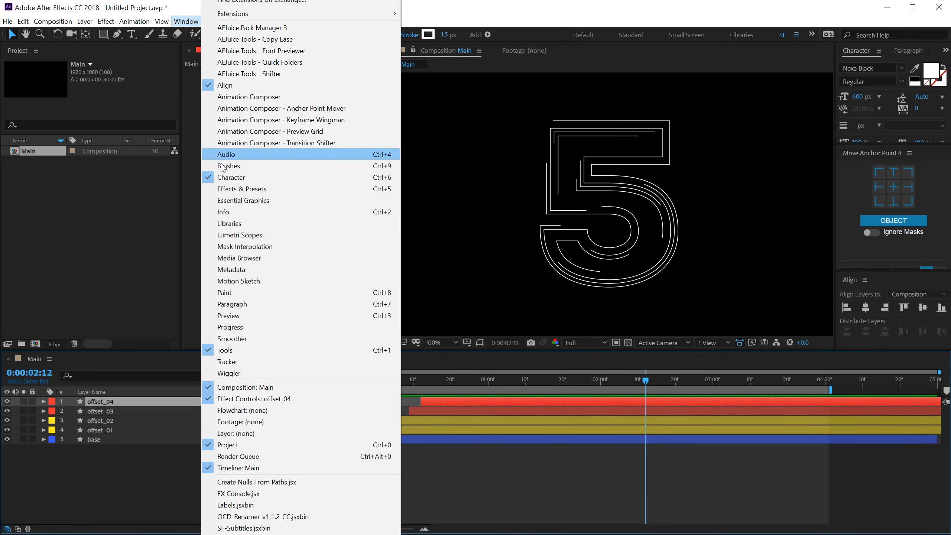
{"action": "left_click", "coordinate": [240, 191]}
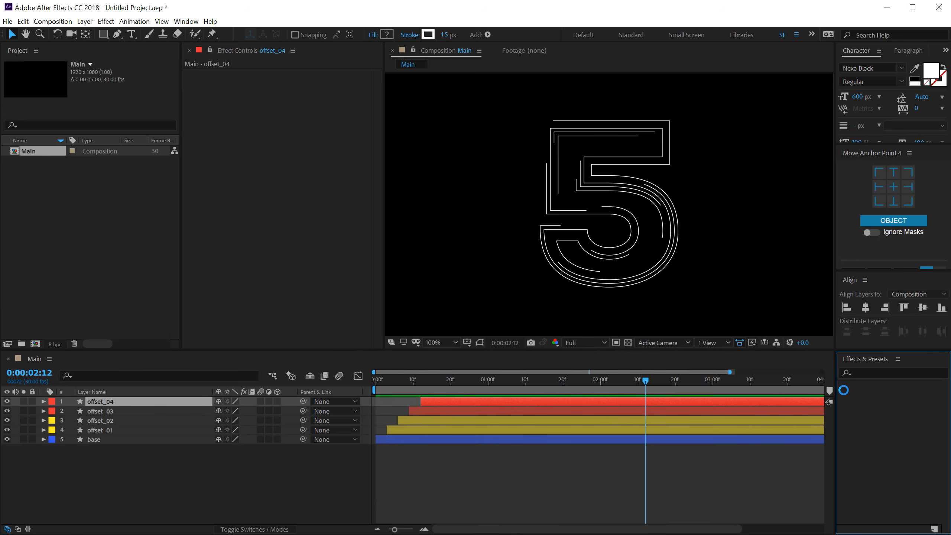
{"action": "left_click", "coordinate": [880, 373]}
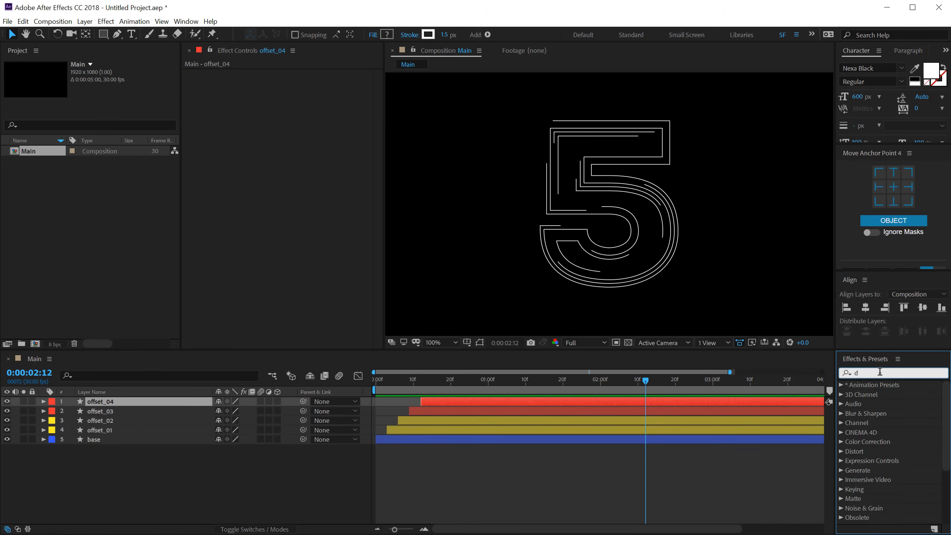
{"action": "type", "text": "deep"}
{"action": "left_click_drag", "start_coordinate": [880, 422], "coordinate": [99, 441]}
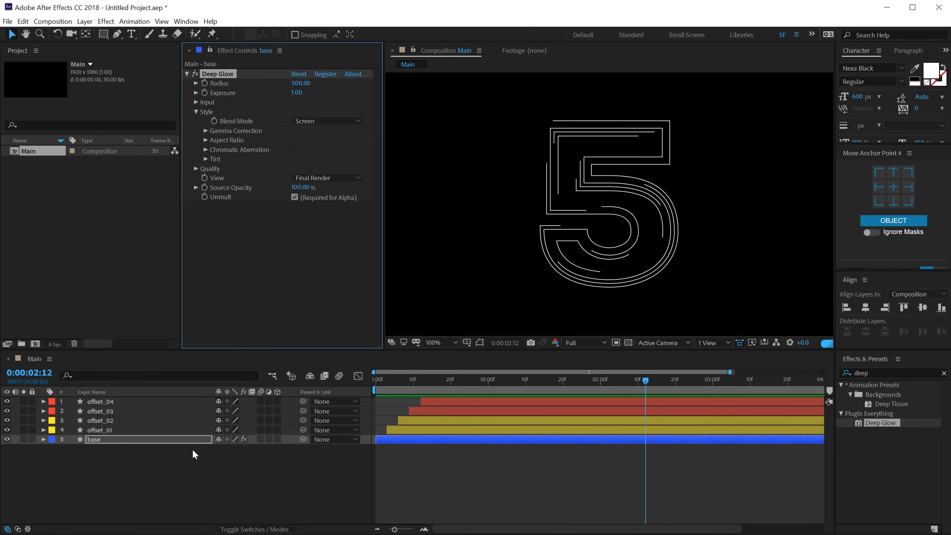
{"action": "mouse_move", "coordinate": [647, 381]}
{"action": "left_mouse_down"}
{"action": "mouse_move", "coordinate": [720, 393]}
{"action": "mouse_move", "coordinate": [584, 389]}
{"action": "left_mouse_up"}
{"action": "key", "text": "period"}
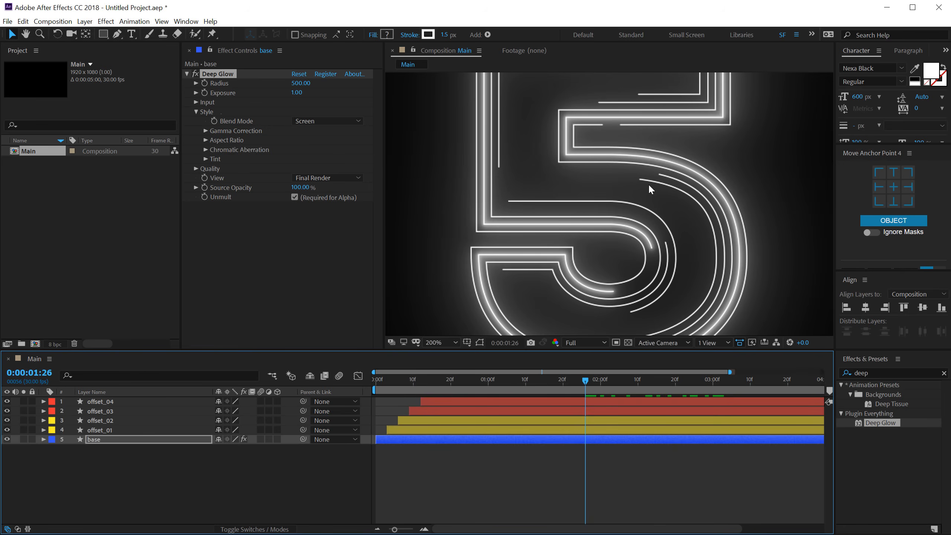
{"action": "key", "text": "comma"}
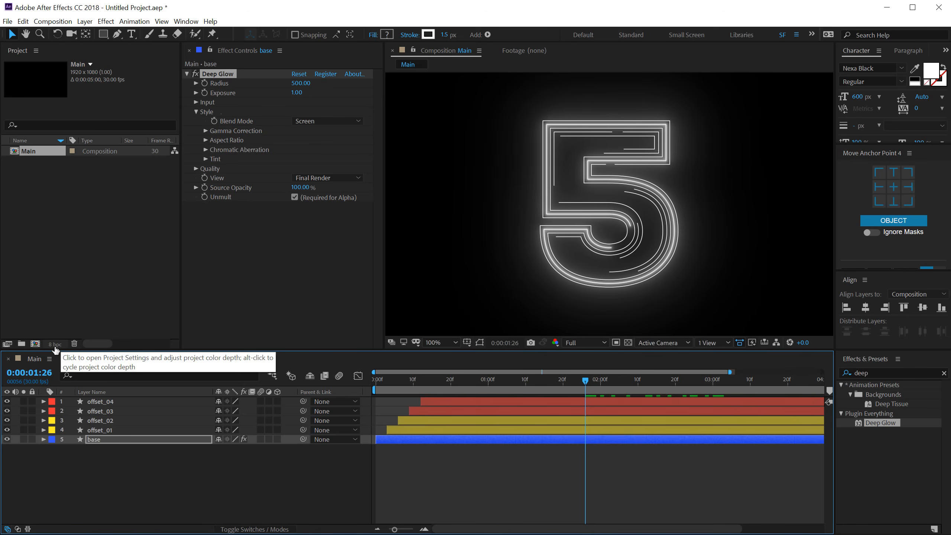
Set the project color depth to 16 bpc and solo the base layer at 0:00:01:21
{"action": "left_click", "coordinate": [55, 347], "text": "alt"}
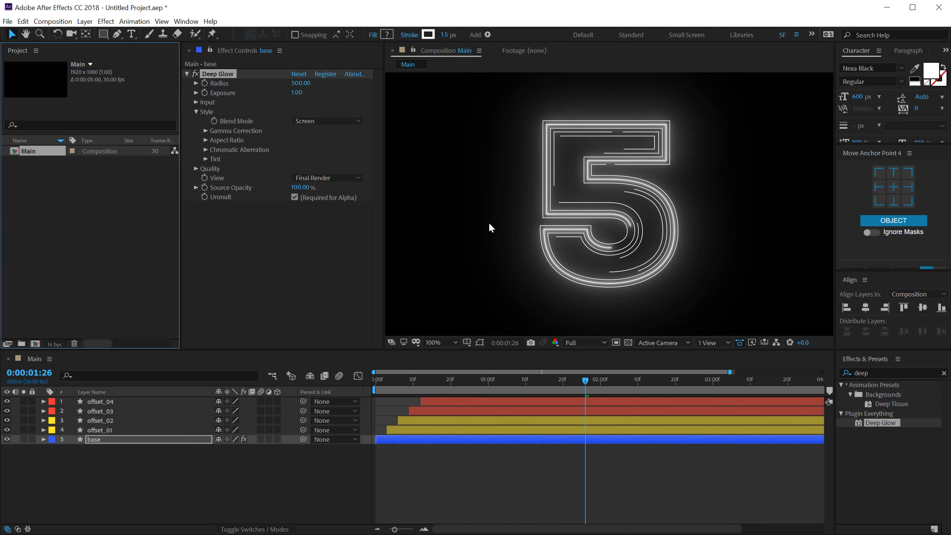
{"action": "left_click", "coordinate": [23, 439]}
{"action": "left_click_drag", "start_coordinate": [416, 383], "coordinate": [567, 391]}
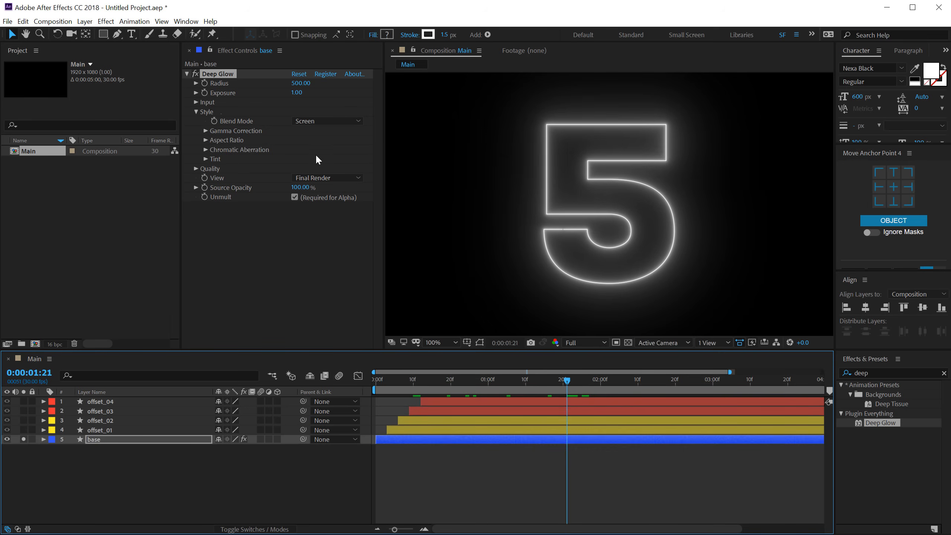
Try out other Deep Glow Radius, Exposure and Threshold values on the base layer, undoing each change
{"action": "left_click_drag", "start_coordinate": [301, 83], "coordinate": [366, 83]}
{"action": "mouse_move", "coordinate": [297, 93]}
{"action": "left_mouse_down"}
{"action": "mouse_move", "coordinate": [359, 92]}
{"action": "mouse_move", "coordinate": [306, 100]}
{"action": "left_mouse_up"}
{"action": "key", "text": "ctrl+z"}
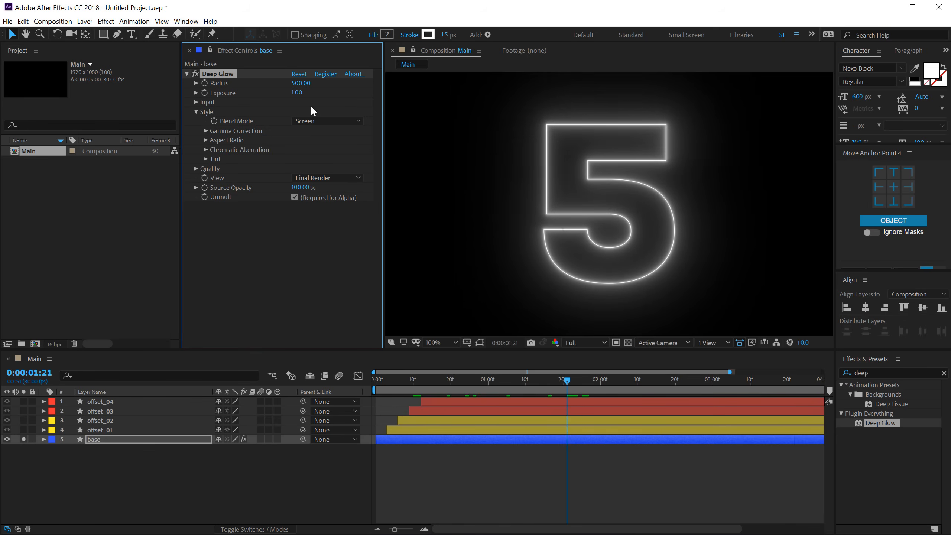
{"action": "left_click", "coordinate": [196, 102]}
{"action": "key", "text": "ctrl+z"}
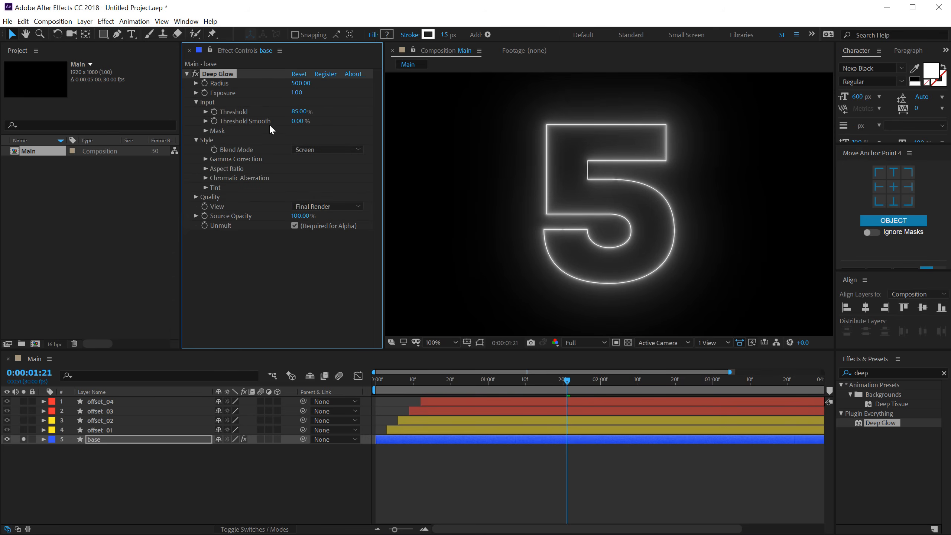
{"action": "key", "text": "ctrl+z"}
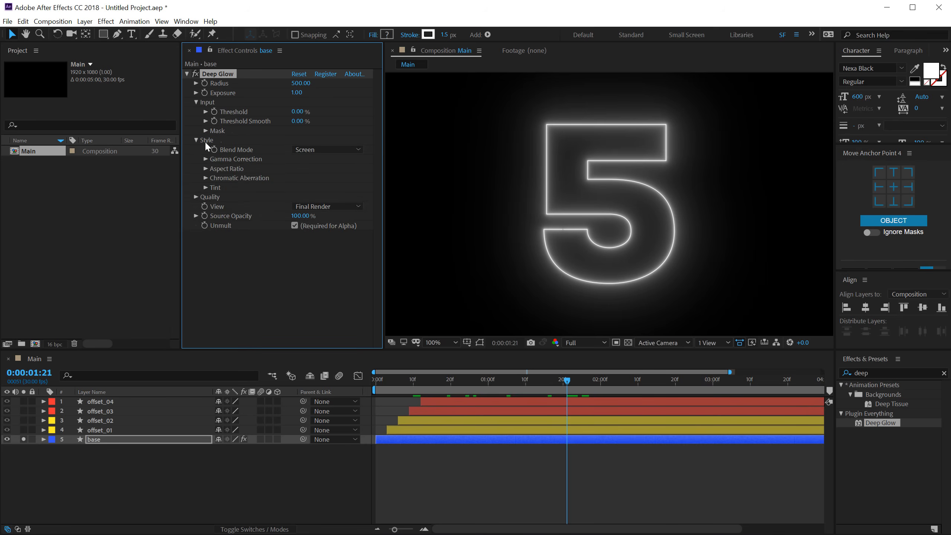
Set the Blend Mode of the base layer's Deep Glow to Add and look into its Gamma Correction settings
{"action": "left_click", "coordinate": [317, 150]}
{"action": "left_click", "coordinate": [315, 173]}
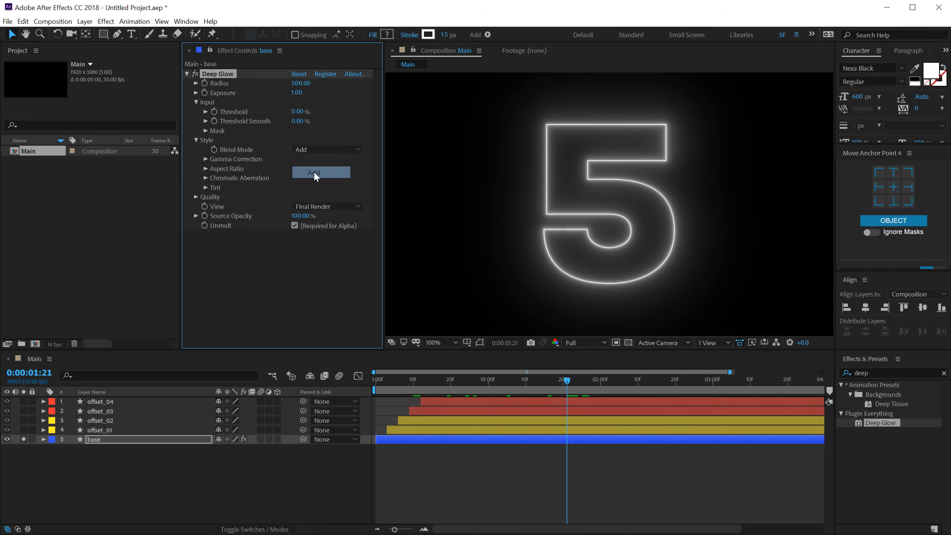
{"action": "left_click", "coordinate": [206, 160]}
{"action": "left_click", "coordinate": [206, 159]}
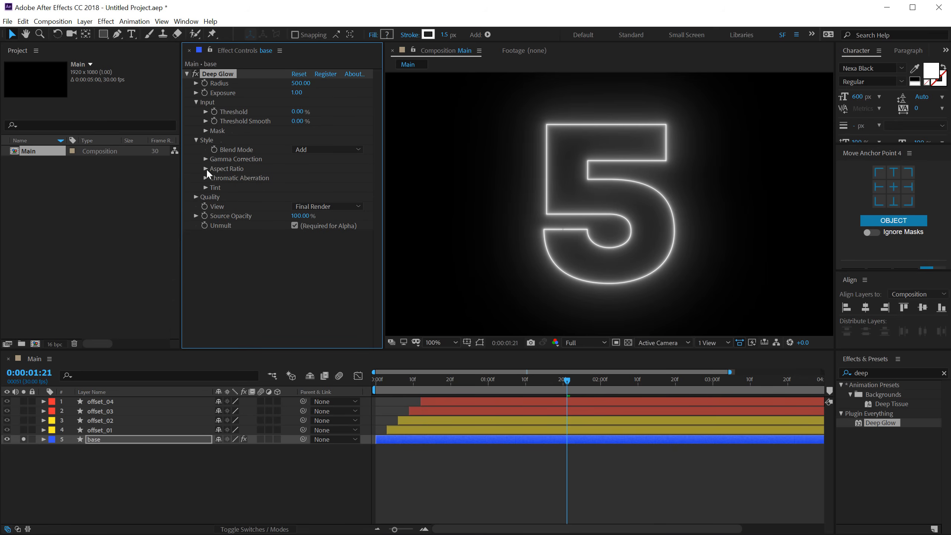
Try a Deep Glow Aspect Ratio of about 1.56 with the angle enabled, and restore the ratio to 1 with the angle off
{"action": "left_click", "coordinate": [207, 170]}
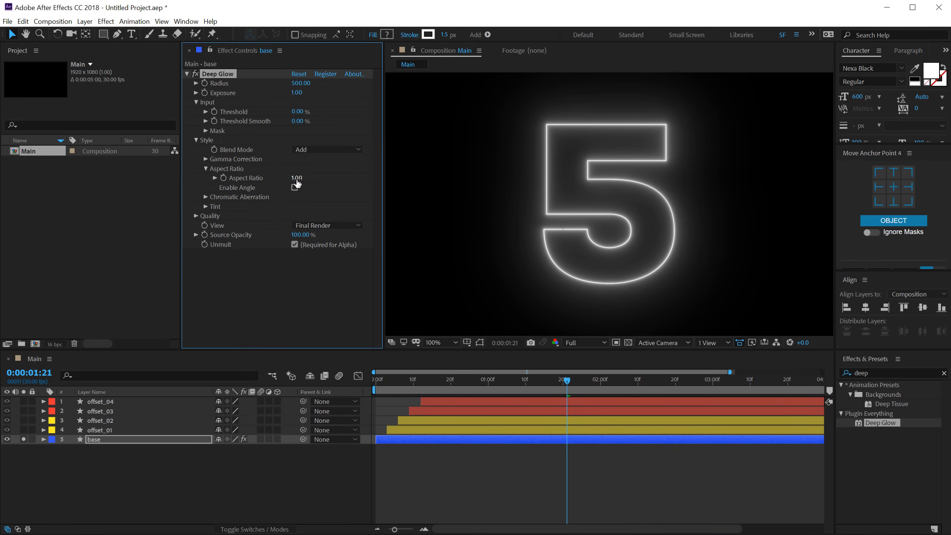
{"action": "left_click_drag", "start_coordinate": [303, 178], "coordinate": [311, 177]}
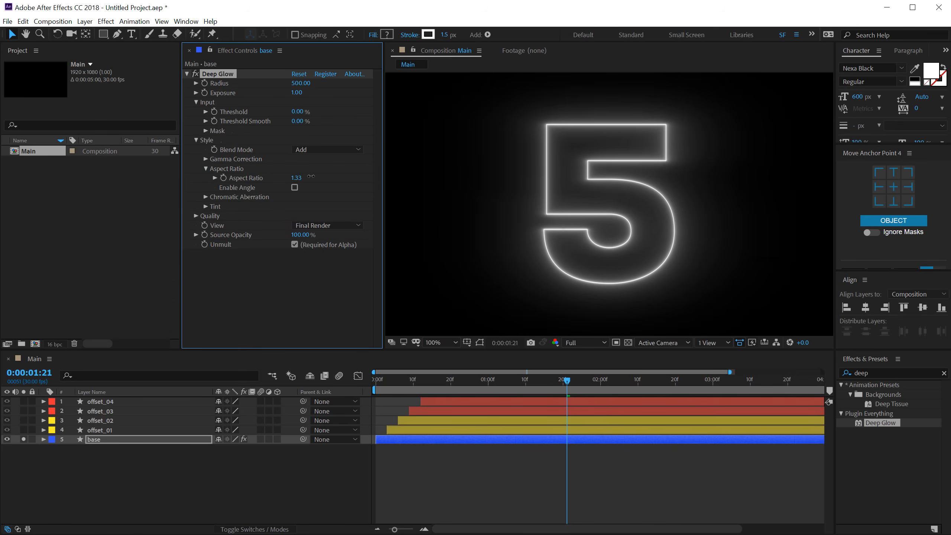
{"action": "left_click", "coordinate": [294, 187]}
{"action": "left_click_drag", "start_coordinate": [305, 197], "coordinate": [283, 198]}
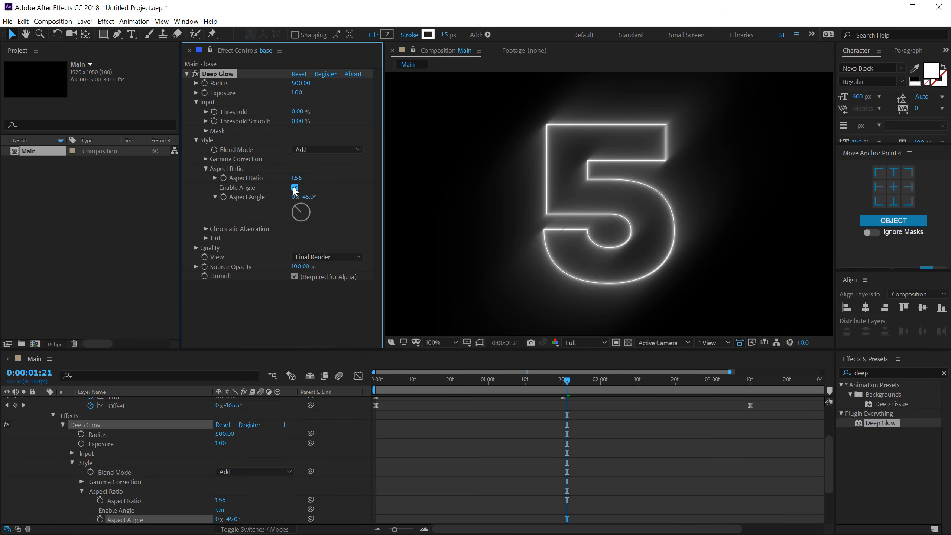
{"action": "left_click", "coordinate": [294, 188]}
{"action": "left_click", "coordinate": [294, 179]}
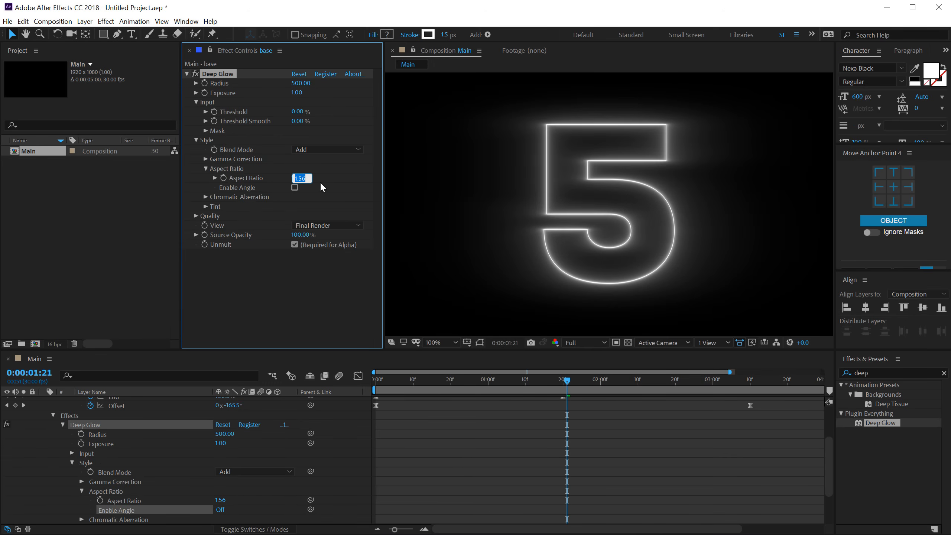
{"action": "type", "text": "1"}
{"action": "key", "text": "Return"}
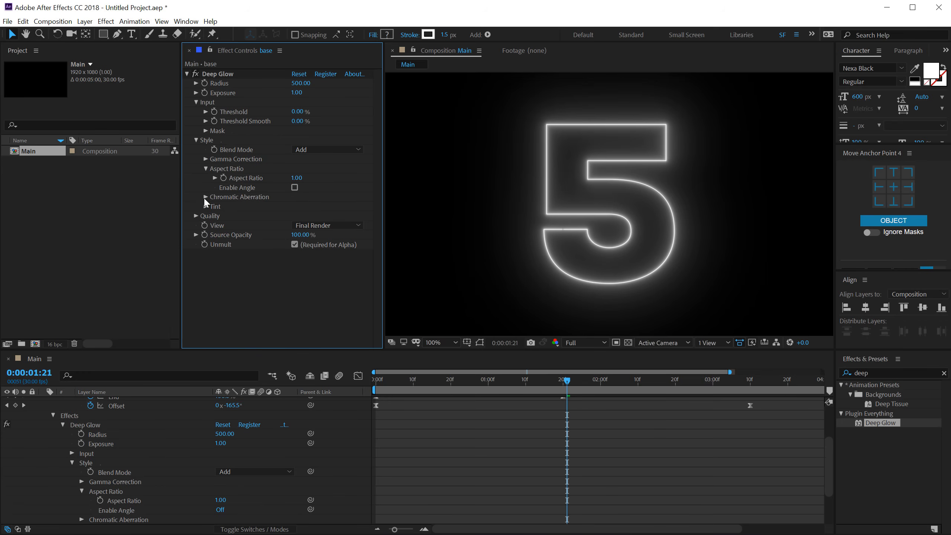
Enable Deep Glow's Tint on the base layer and pick a pinkish-red color of about FF1E56
{"action": "left_click", "coordinate": [206, 169]}
{"action": "left_click", "coordinate": [206, 178]}
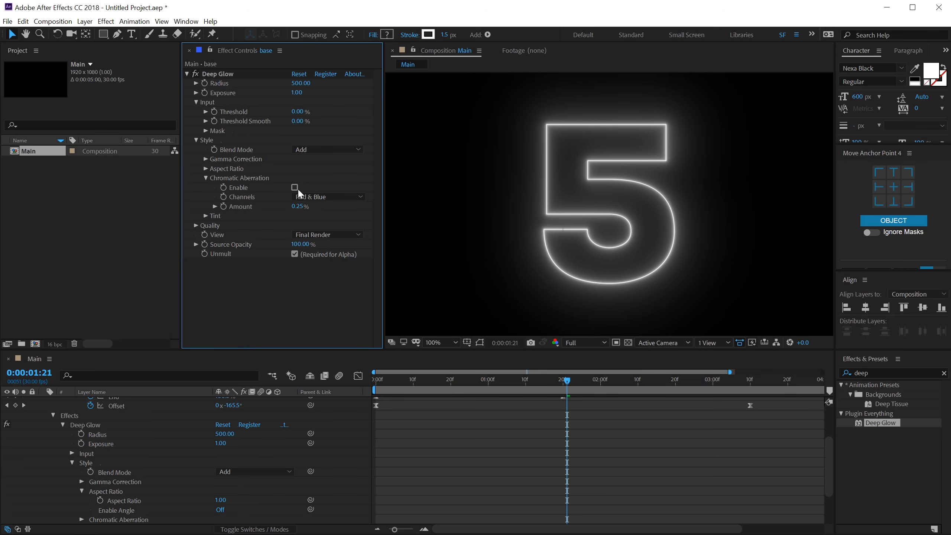
{"action": "left_click", "coordinate": [205, 216]}
{"action": "left_click", "coordinate": [295, 226]}
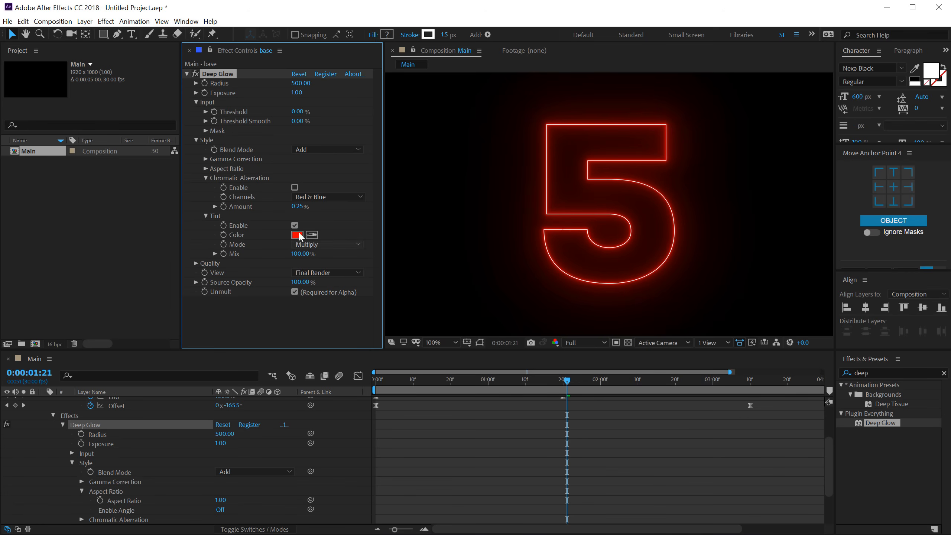
{"action": "left_click", "coordinate": [297, 235]}
{"action": "left_click_drag", "start_coordinate": [362, 48], "coordinate": [380, 80]}
{"action": "left_click", "coordinate": [366, 96]}
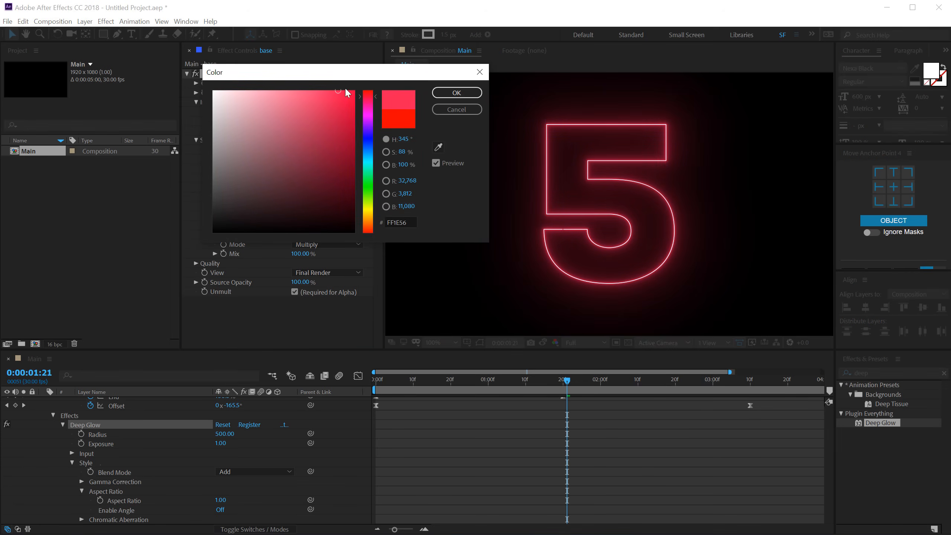
{"action": "left_click", "coordinate": [457, 92]}
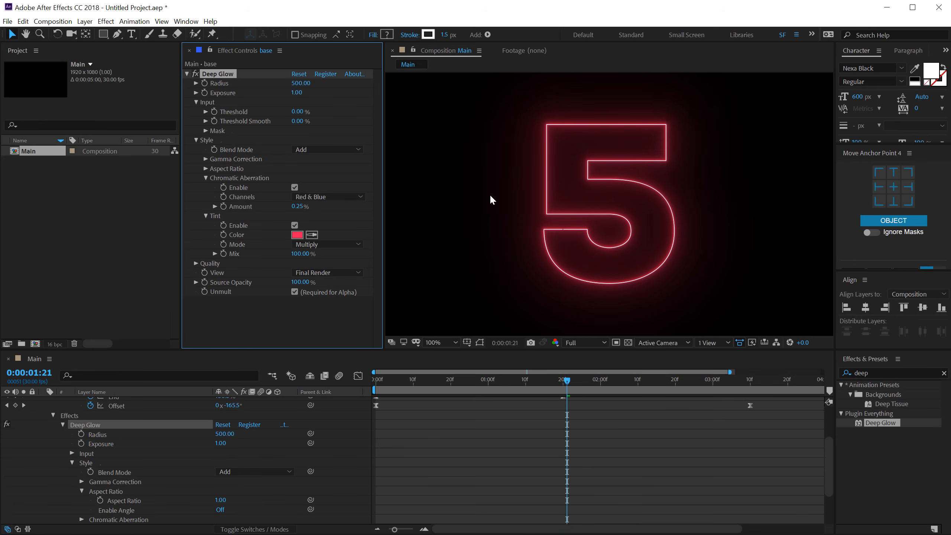
Enable Deep Glow's Chromatic Aberration with Green & Blue channels and an Amount of about 1.31%, and inspect the glow edges up close
{"action": "key", "text": "period"}
{"action": "left_click", "coordinate": [327, 196]}
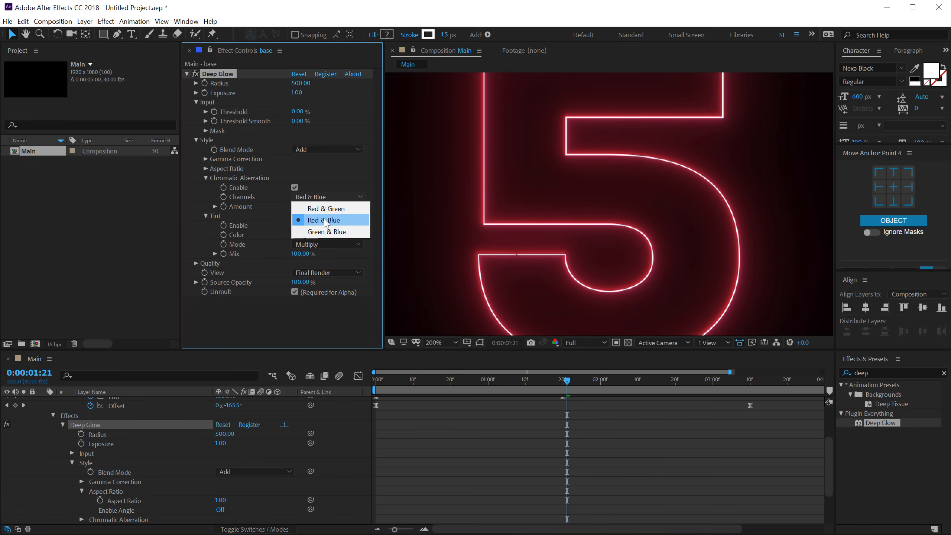
{"action": "left_click", "coordinate": [326, 208]}
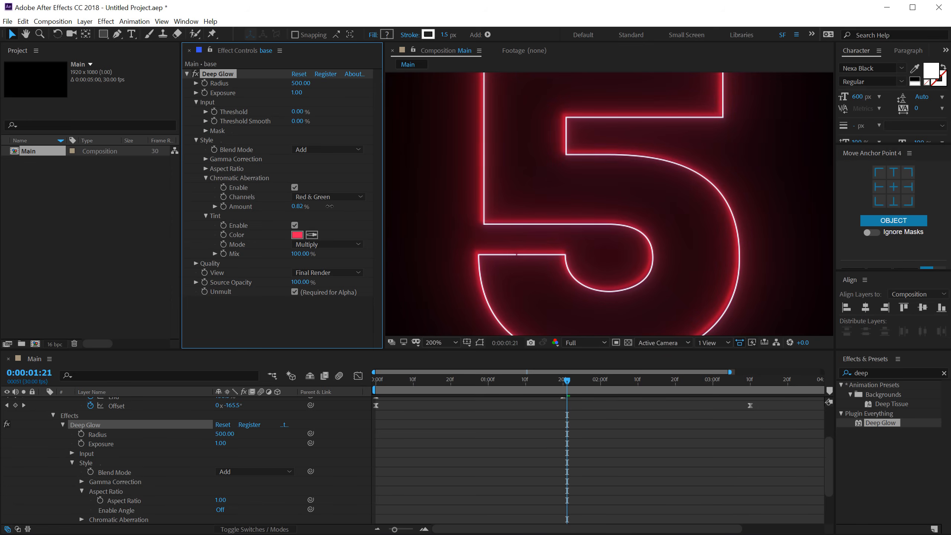
{"action": "key", "text": "comma"}
{"action": "key", "text": "period"}
{"action": "left_click_drag", "start_coordinate": [300, 206], "coordinate": [337, 207]}
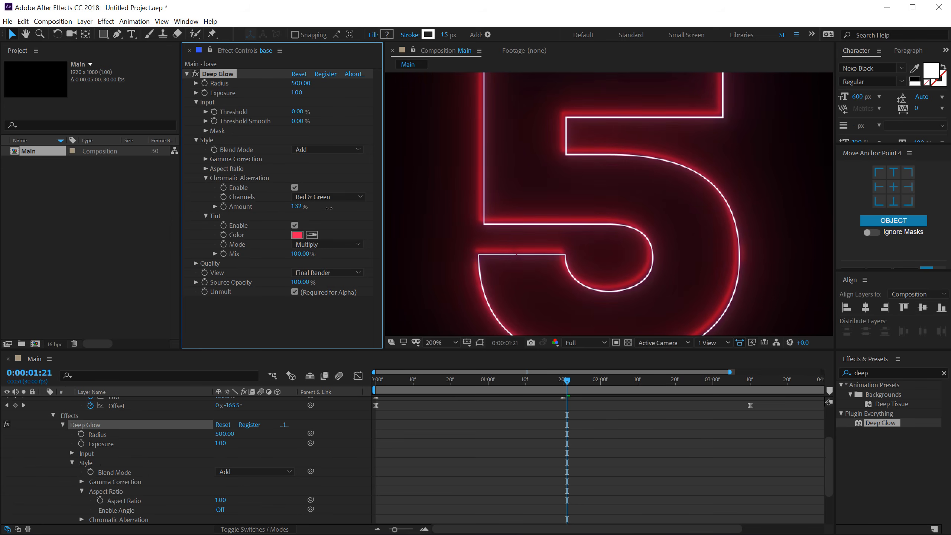
{"action": "left_click", "coordinate": [314, 194]}
{"action": "left_click", "coordinate": [331, 230]}
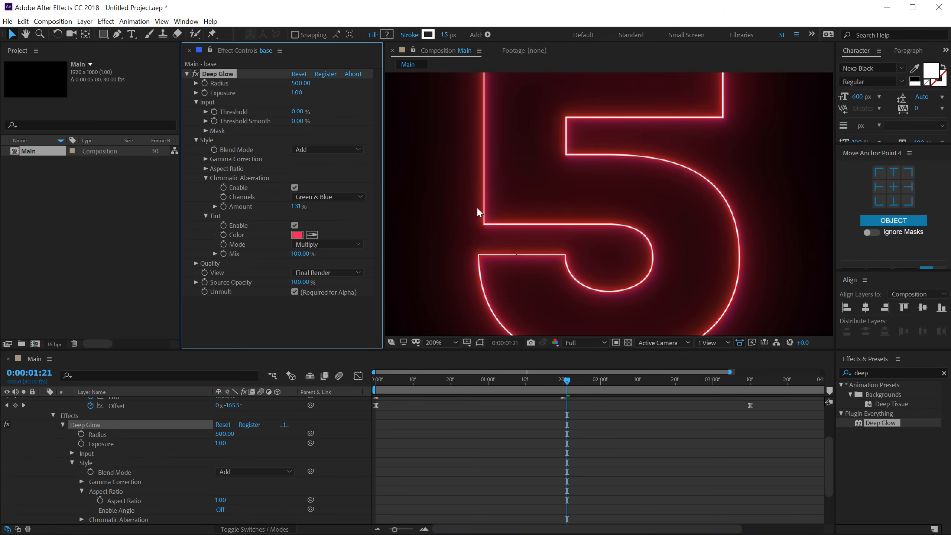
{"action": "left_click_drag", "start_coordinate": [744, 301], "coordinate": [690, 217]}
{"action": "scroll", "coordinate": [674, 253], "scroll_direction": "up", "scroll_amount": 1}
{"action": "left_click_drag", "start_coordinate": [675, 256], "coordinate": [686, 204]}
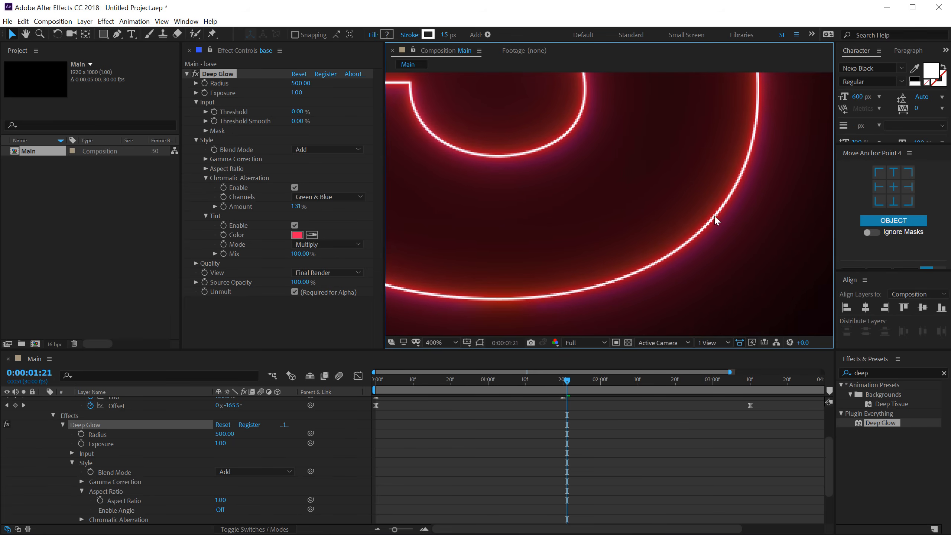
{"action": "scroll", "coordinate": [624, 268], "scroll_direction": "down", "scroll_amount": 4}
{"action": "left_click_drag", "start_coordinate": [630, 253], "coordinate": [656, 280]}
Set Deep Glow's Radius to 600 and Exposure to 1.2 on the base layer, judged at frame 0:00:01:16
{"action": "mouse_move", "coordinate": [403, 381]}
{"action": "left_mouse_down"}
{"action": "mouse_move", "coordinate": [511, 386]}
{"action": "mouse_move", "coordinate": [540, 371]}
{"action": "mouse_move", "coordinate": [548, 379]}
{"action": "left_mouse_up"}
{"action": "left_click", "coordinate": [301, 83]}
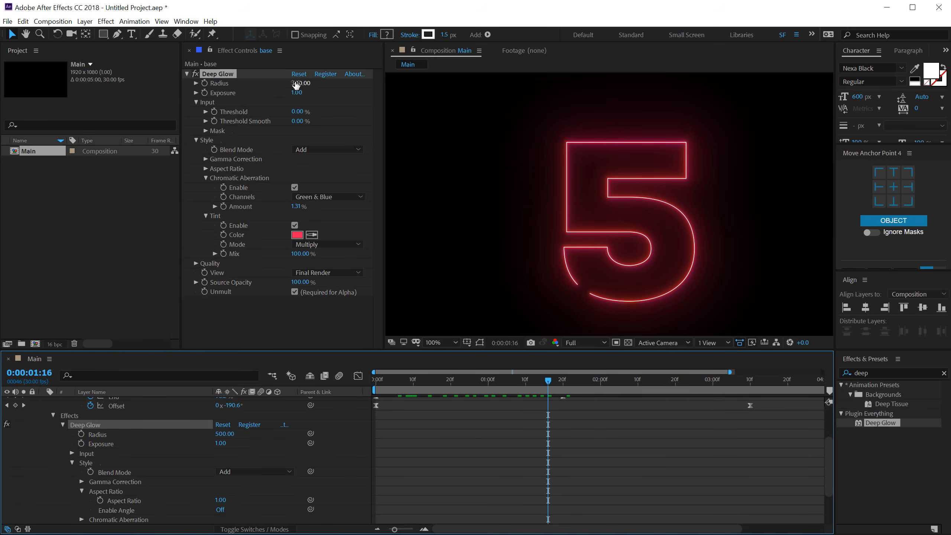
{"action": "type", "text": "80"}
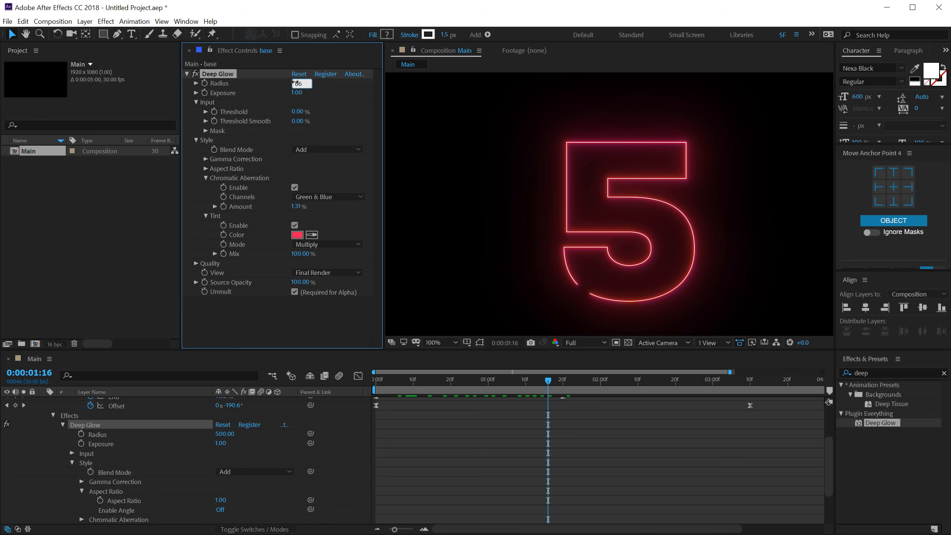
{"action": "key", "text": "Return"}
{"action": "left_click", "coordinate": [297, 93]}
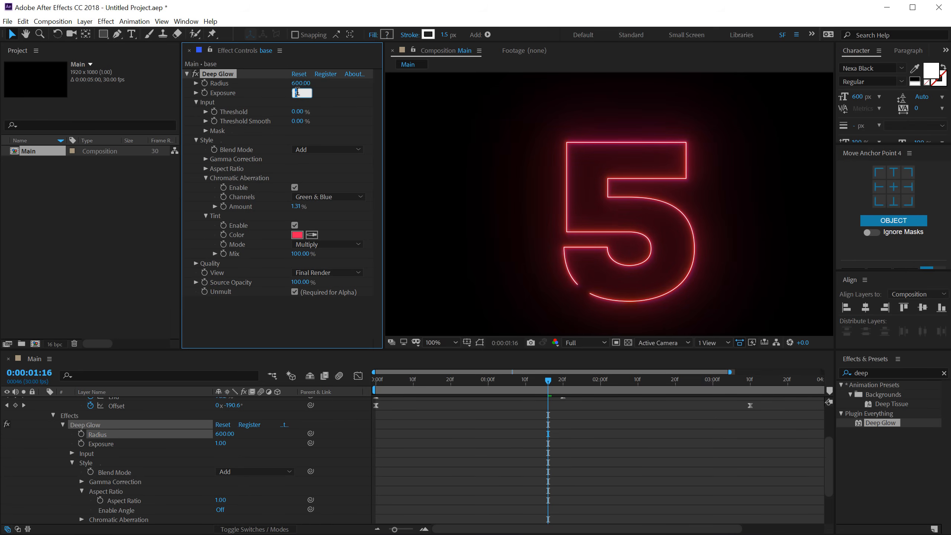
{"action": "type", "text": "1.2"}
{"action": "key", "text": "Return"}
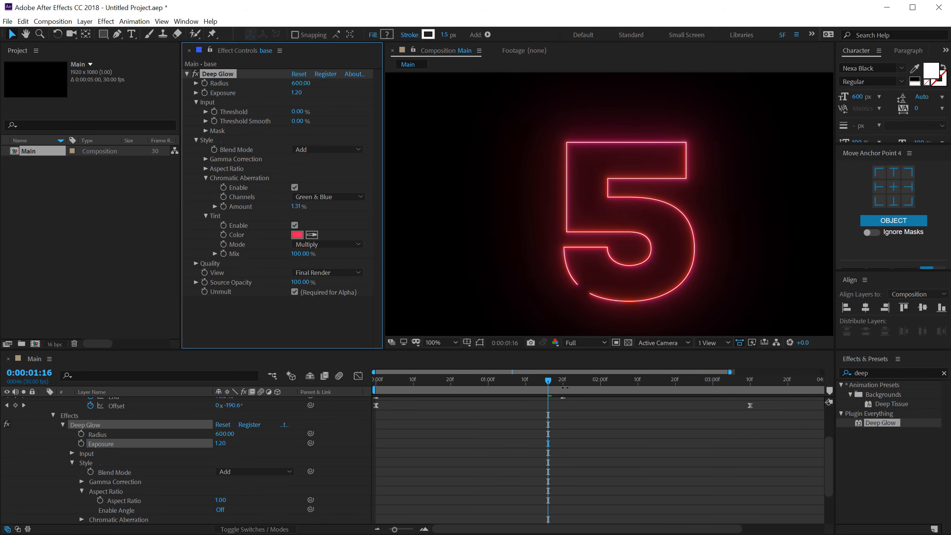
Collapse the base layer's properties and change its shape stroke color from white to a light pink
{"action": "left_click", "coordinate": [87, 394]}
{"action": "left_click", "coordinate": [54, 415]}
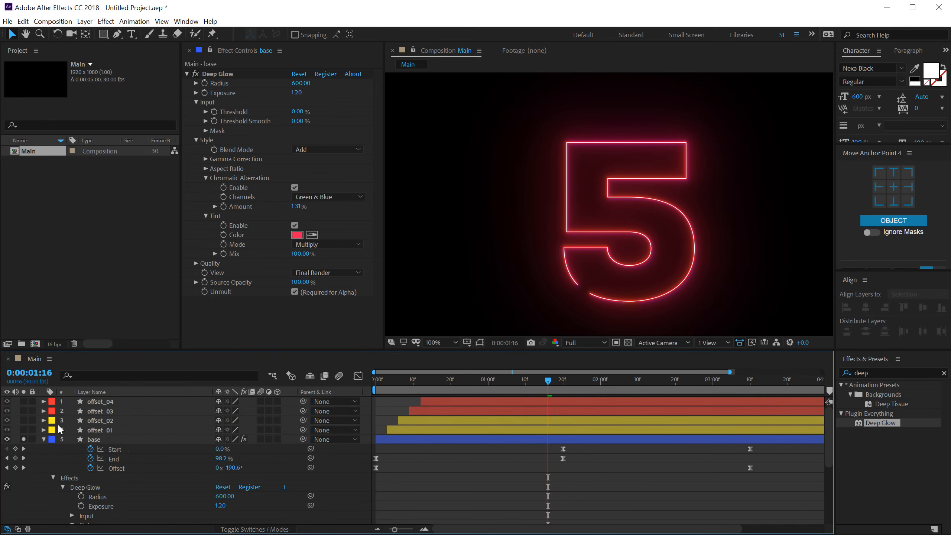
{"action": "left_click", "coordinate": [43, 440]}
{"action": "left_click", "coordinate": [86, 442]}
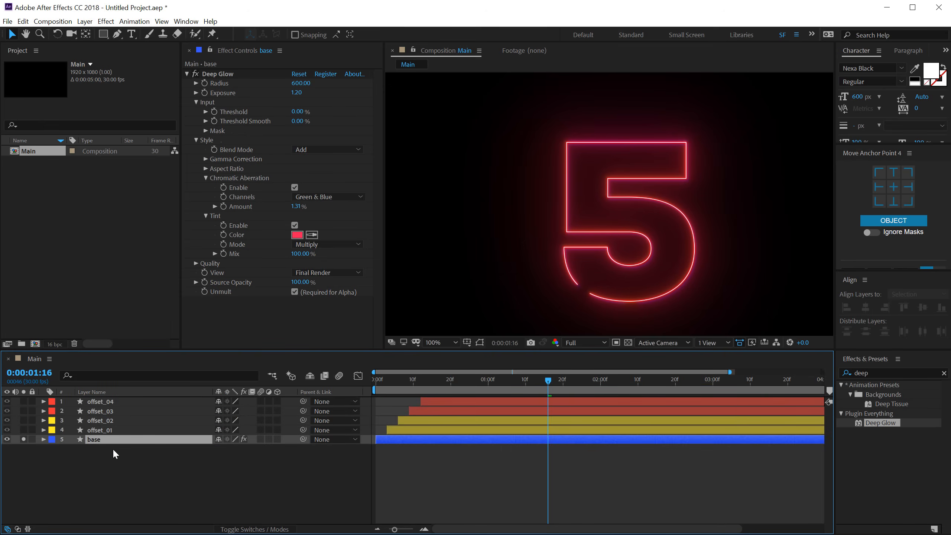
{"action": "left_click", "coordinate": [428, 34]}
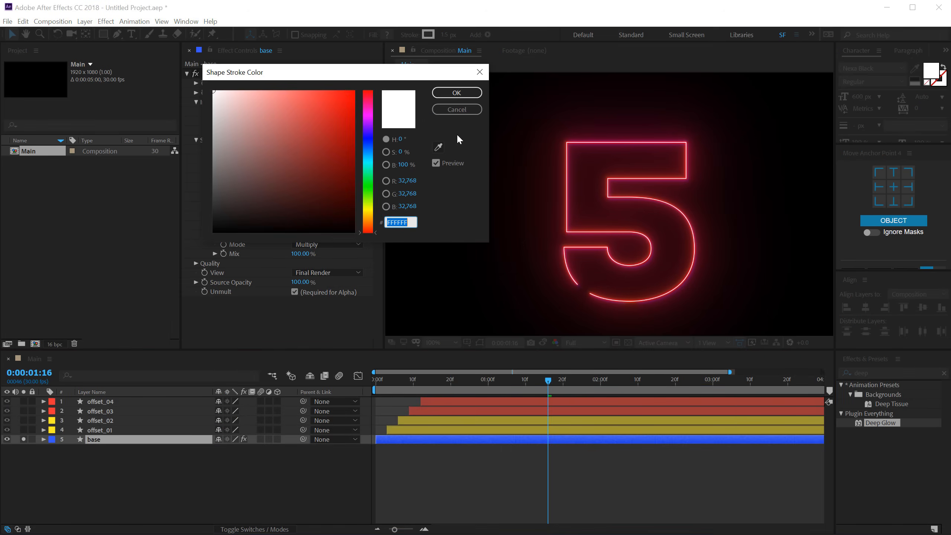
{"action": "left_click_drag", "start_coordinate": [345, 64], "coordinate": [364, 90]}
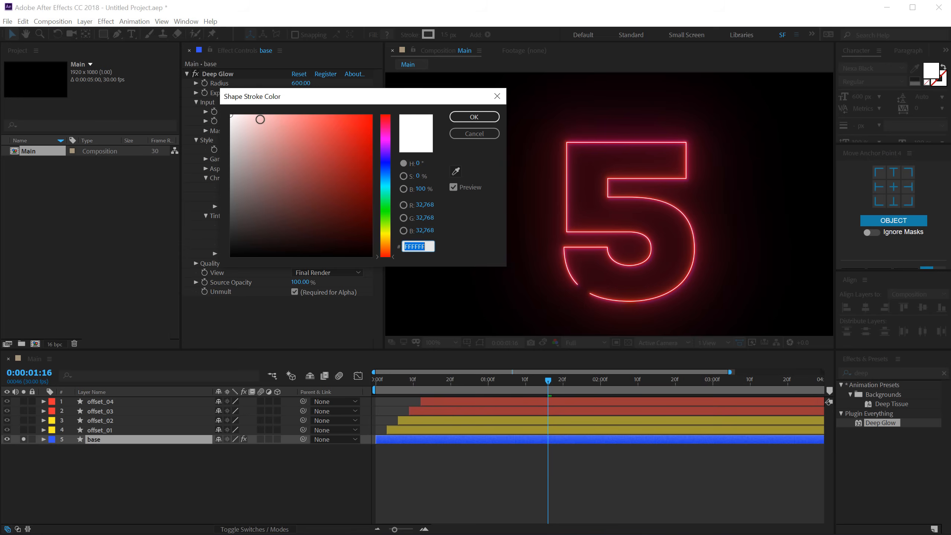
{"action": "left_click", "coordinate": [388, 121]}
{"action": "mouse_move", "coordinate": [300, 120]}
{"action": "left_mouse_down"}
{"action": "mouse_move", "coordinate": [248, 117]}
{"action": "mouse_move", "coordinate": [256, 105]}
{"action": "mouse_move", "coordinate": [273, 113]}
{"action": "left_mouse_up"}
{"action": "left_click", "coordinate": [474, 117]}
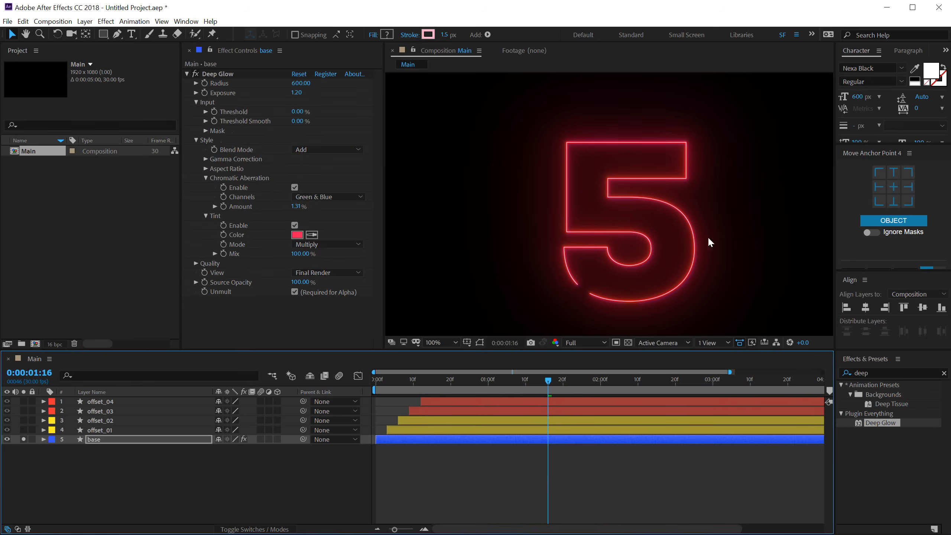
Copy the base layer's Deep Glow effect onto the offset_01 layer and solo offset_01 as well
{"action": "key", "text": "period"}
{"action": "key", "text": "comma"}
{"action": "left_click", "coordinate": [217, 74]}
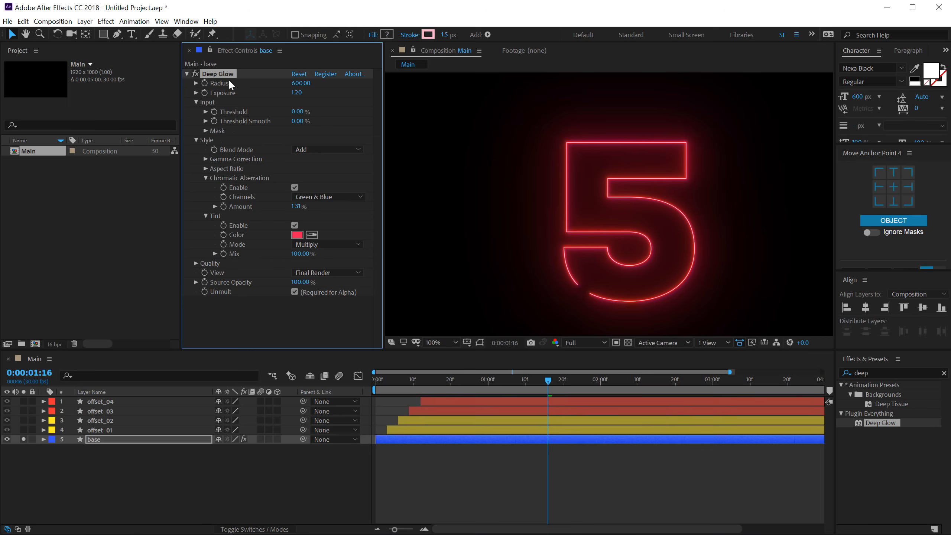
{"action": "left_click", "coordinate": [90, 431]}
{"action": "left_click", "coordinate": [23, 430]}
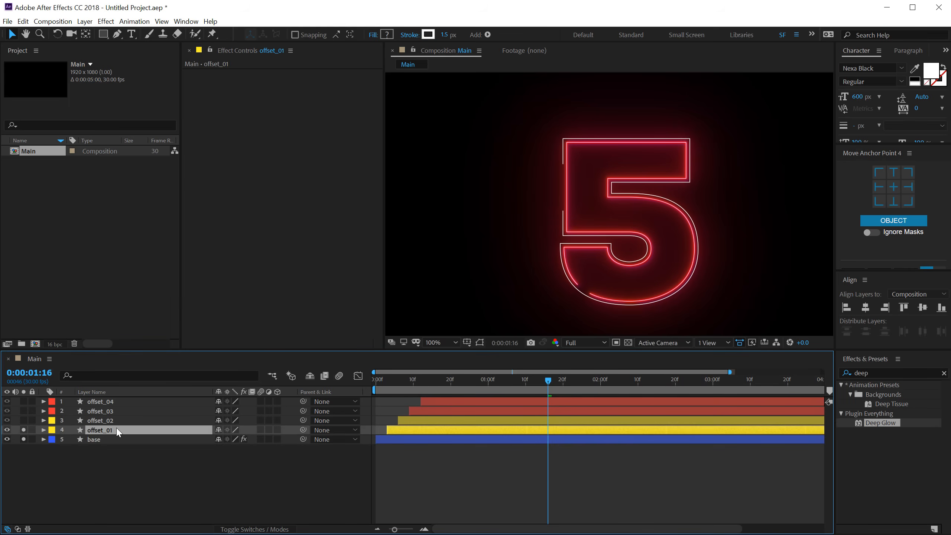
{"action": "key", "text": "ctrl+v"}
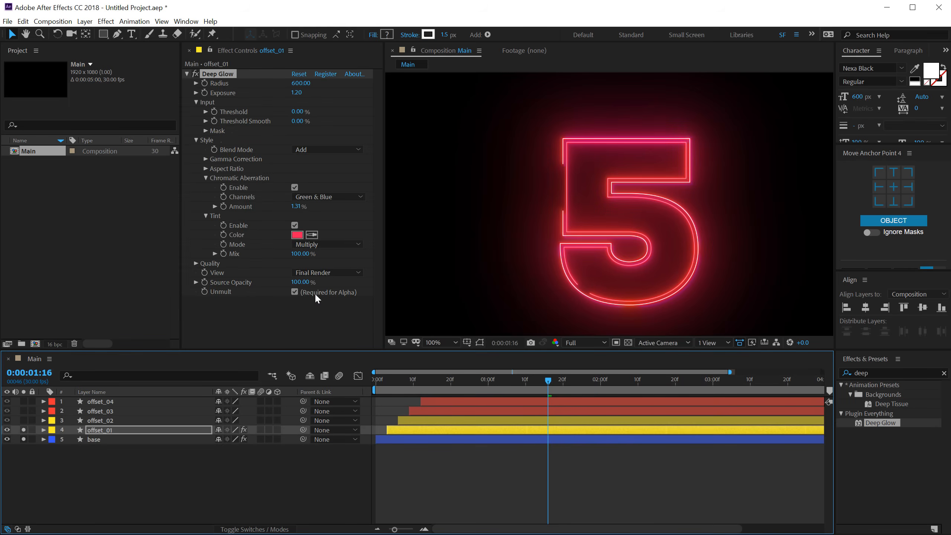
Try a magenta F71EFF Tint color for Deep Glow on the offset_01 layer
{"action": "left_click", "coordinate": [297, 235]}
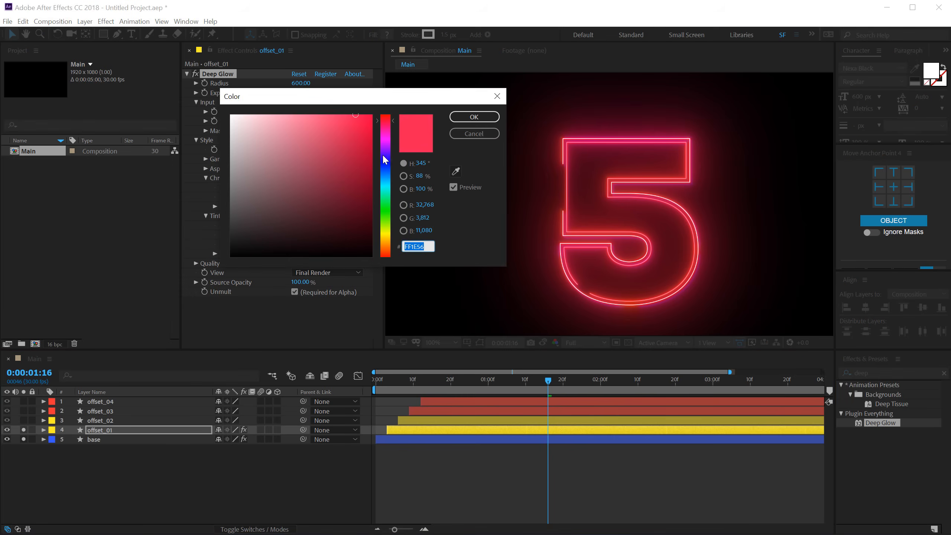
{"action": "left_click_drag", "start_coordinate": [385, 162], "coordinate": [386, 142]}
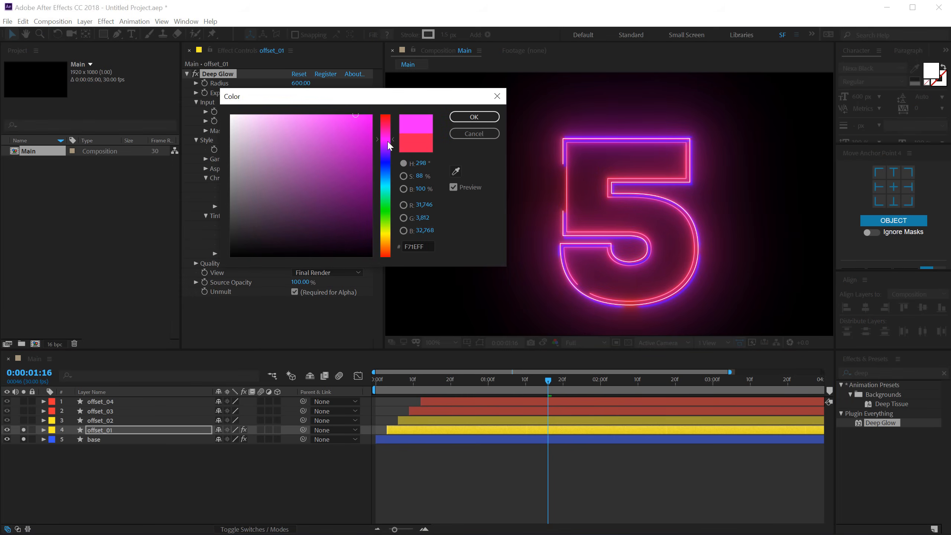
{"action": "left_click", "coordinate": [474, 117]}
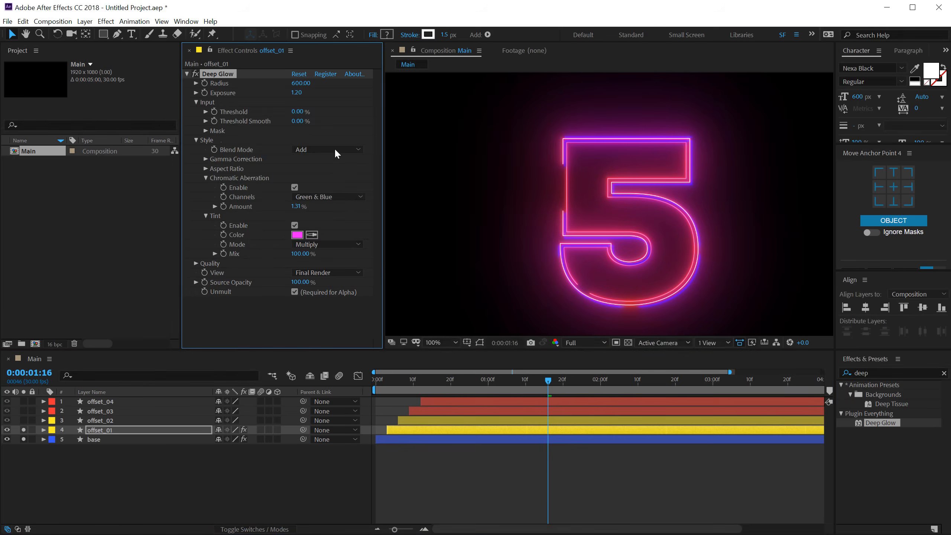
Try Red & Green channels with a 1% Amount in offset_01's Deep Glow Chromatic Aberration, and disable the aberration
{"action": "left_click", "coordinate": [306, 196]}
{"action": "left_click", "coordinate": [327, 217]}
{"action": "left_click", "coordinate": [312, 197]}
{"action": "left_click", "coordinate": [311, 207]}
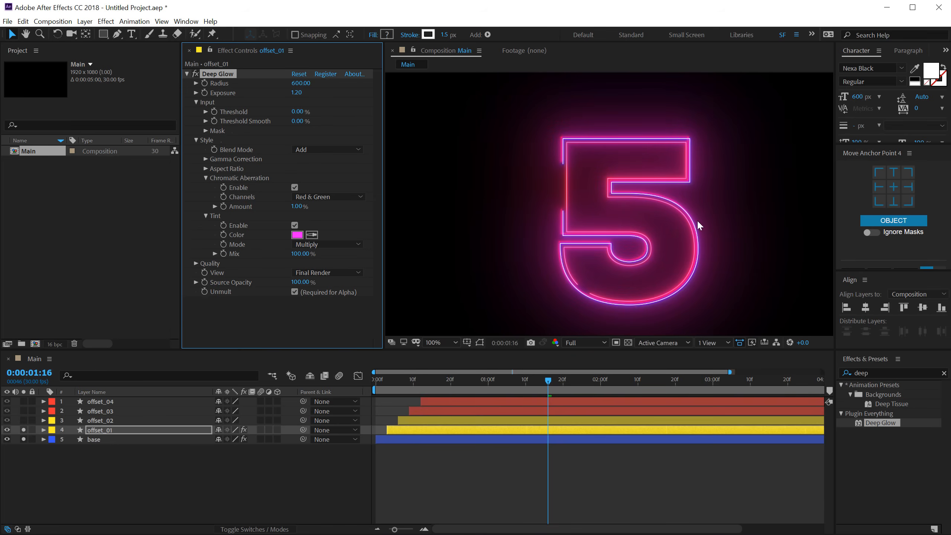
{"action": "scroll", "coordinate": [661, 219], "scroll_direction": "up", "scroll_amount": 2}
{"action": "scroll", "coordinate": [661, 218], "scroll_direction": "down", "scroll_amount": 2}
{"action": "left_click", "coordinate": [295, 187]}
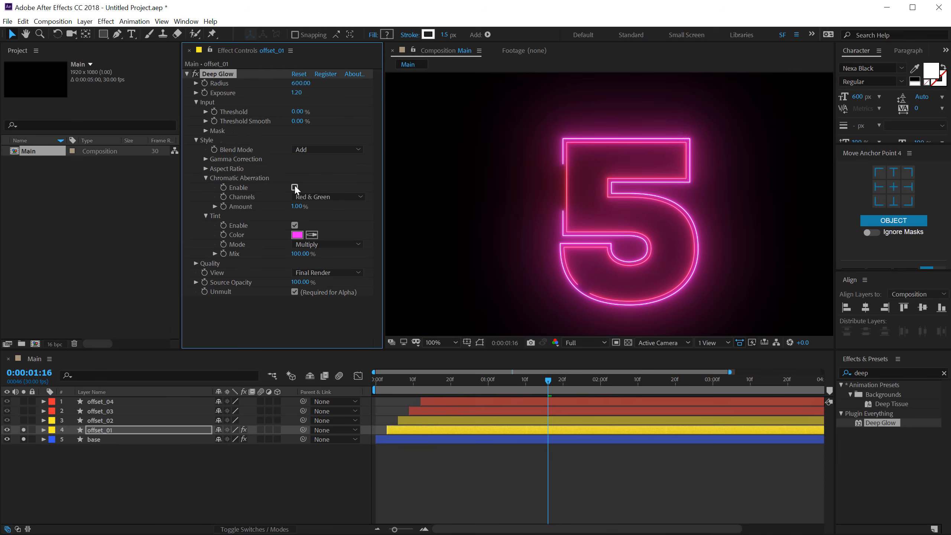
Set the offset_01 layer's shape stroke to a light purple of about DFA8FF
{"action": "left_click", "coordinate": [429, 35]}
{"action": "left_click_drag", "start_coordinate": [282, 122], "coordinate": [278, 108]}
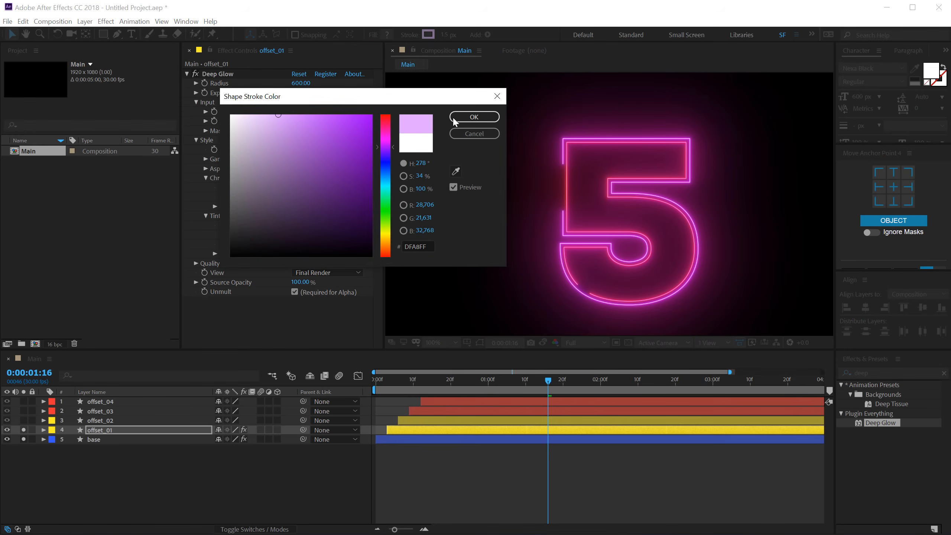
{"action": "left_click", "coordinate": [474, 117]}
Set Deep Glow's Tint color on offset_01 to a purple of about B200FF
{"action": "left_click", "coordinate": [297, 234]}
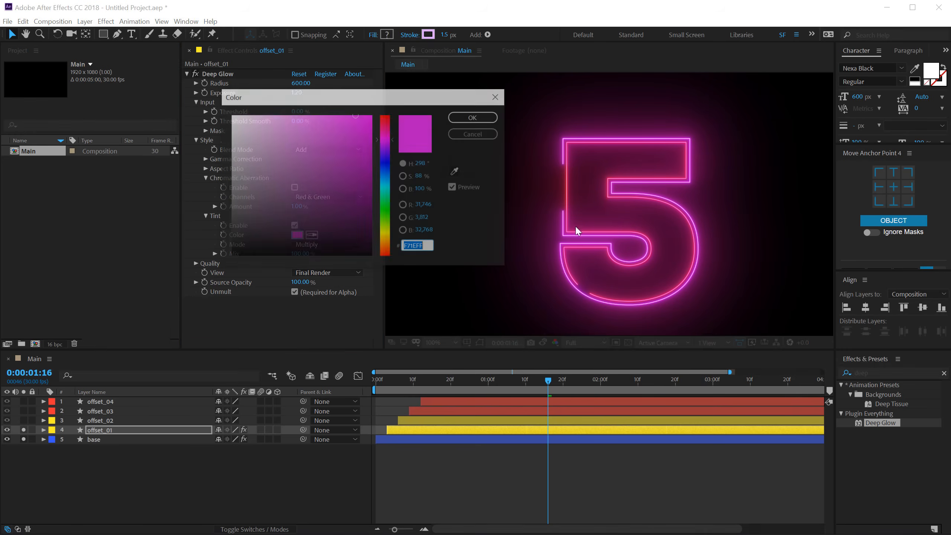
{"action": "left_click", "coordinate": [386, 141]}
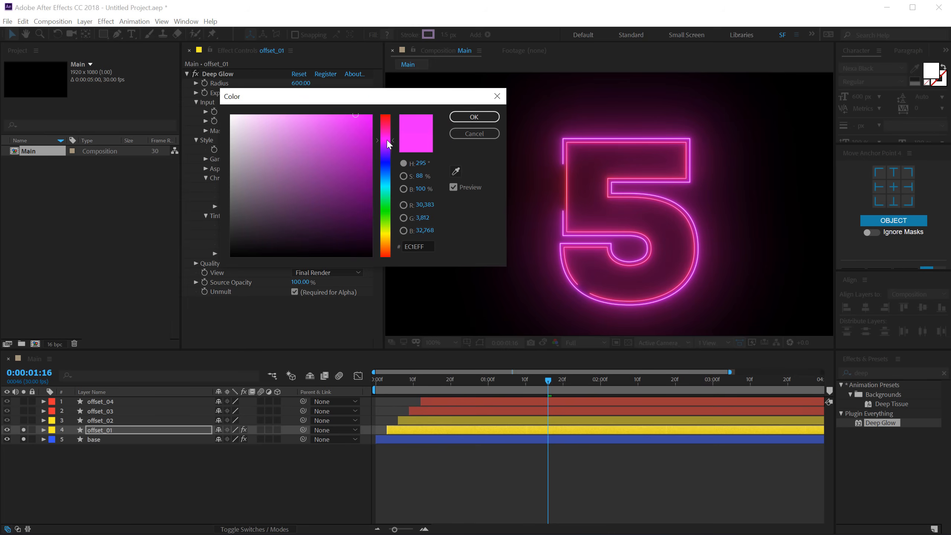
{"action": "left_click_drag", "start_coordinate": [389, 146], "coordinate": [389, 149]}
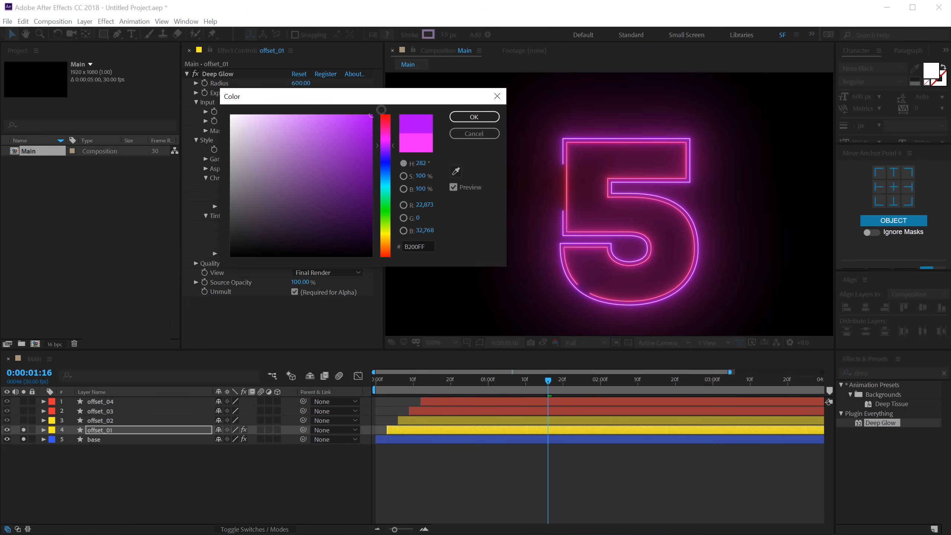
{"action": "left_click", "coordinate": [472, 117]}
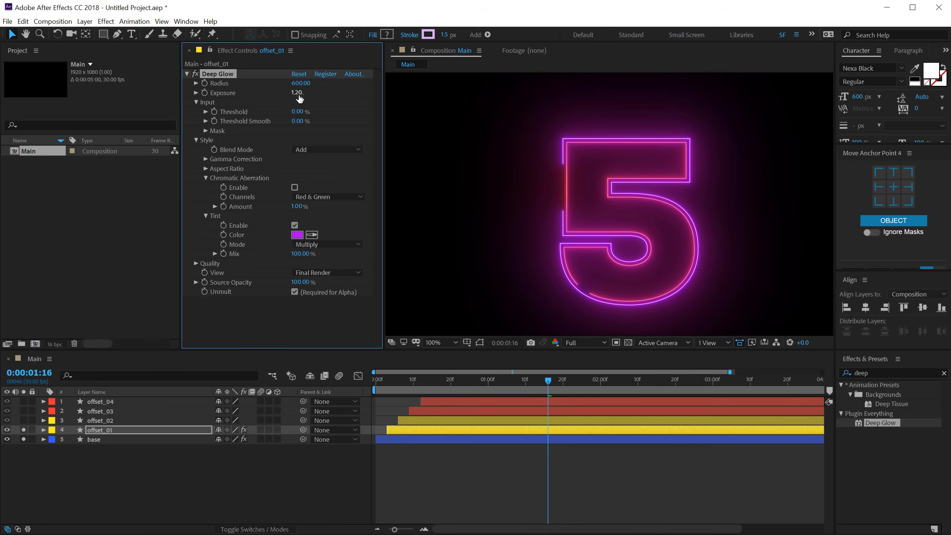
Scrub through the animation to check the two glowing outlines, and look into Deep Glow's Quality settings on offset_01
{"action": "left_click", "coordinate": [401, 380]}
{"action": "left_click_drag", "start_coordinate": [408, 382], "coordinate": [548, 376]}
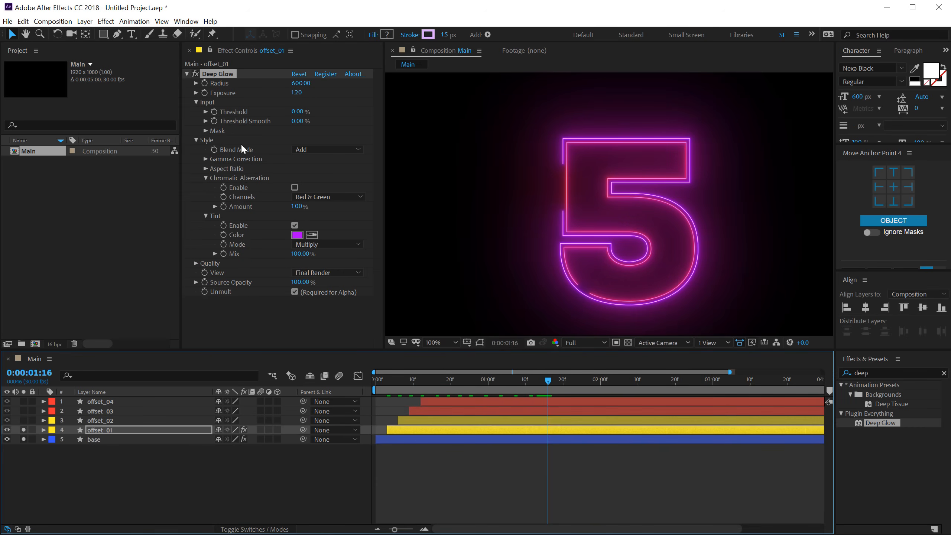
{"action": "left_click", "coordinate": [207, 175]}
{"action": "left_click", "coordinate": [203, 186]}
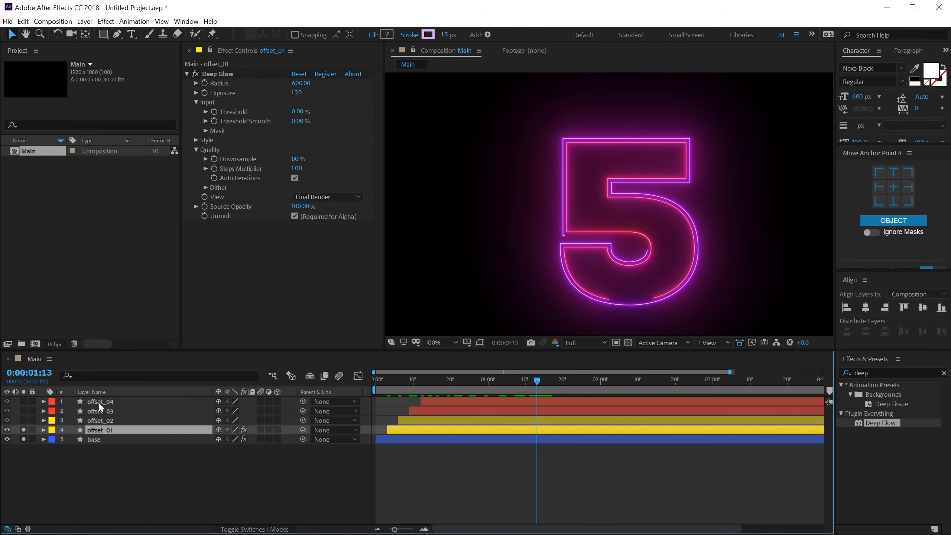
Create a dark gray 1920 x 1080 solid named BG and place it beneath all the other layers
{"action": "left_click", "coordinate": [100, 457]}
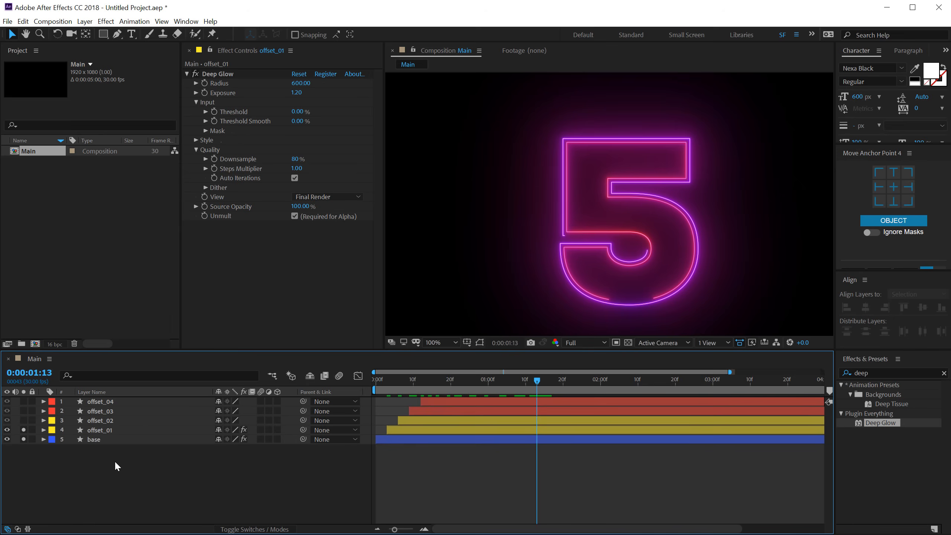
{"action": "key", "text": "ctrl+y"}
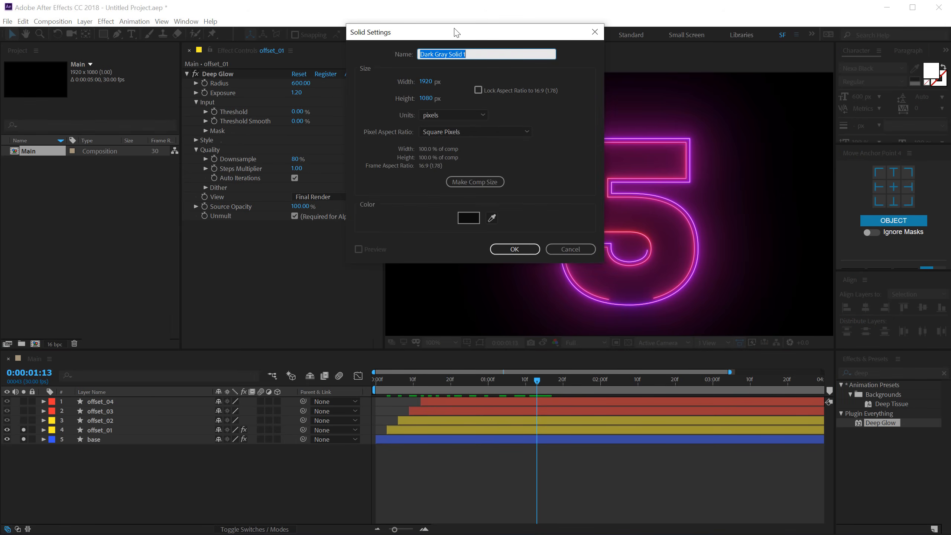
{"action": "type", "text": "BG"}
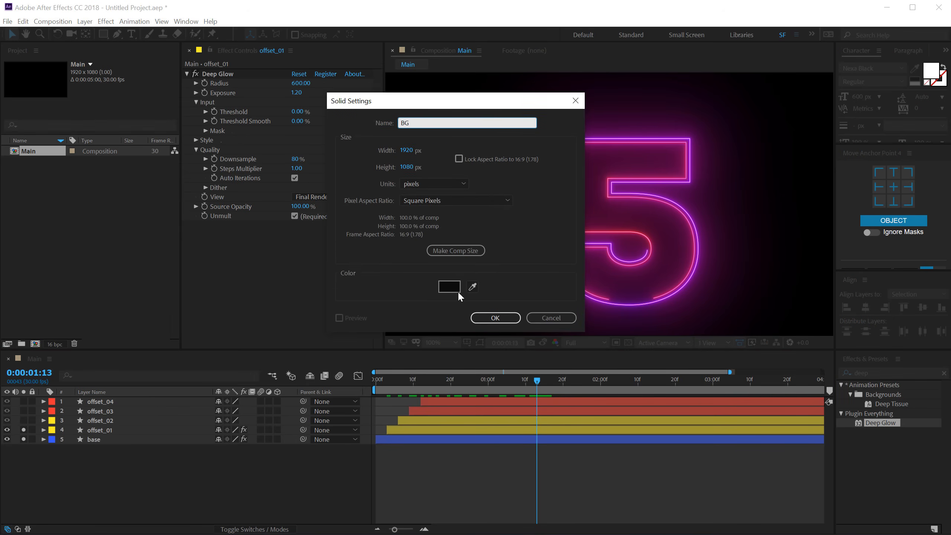
{"action": "left_click", "coordinate": [492, 320]}
{"action": "left_click_drag", "start_coordinate": [93, 401], "coordinate": [93, 452]}
Create another dark gray 1920 x 1080 solid named Grid at the top of the layer stack
{"action": "left_click", "coordinate": [84, 467]}
{"action": "key", "text": "ctrl+y"}
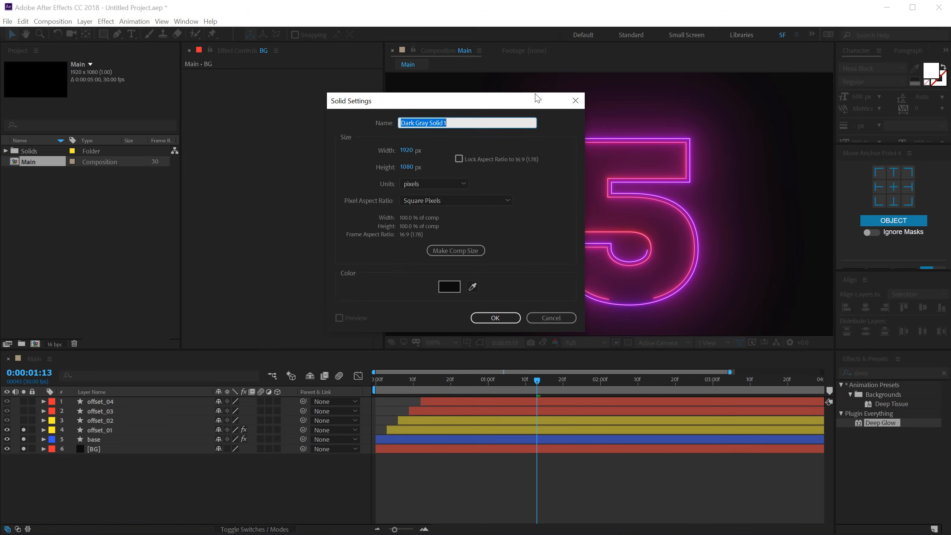
{"action": "type", "text": "Grid"}
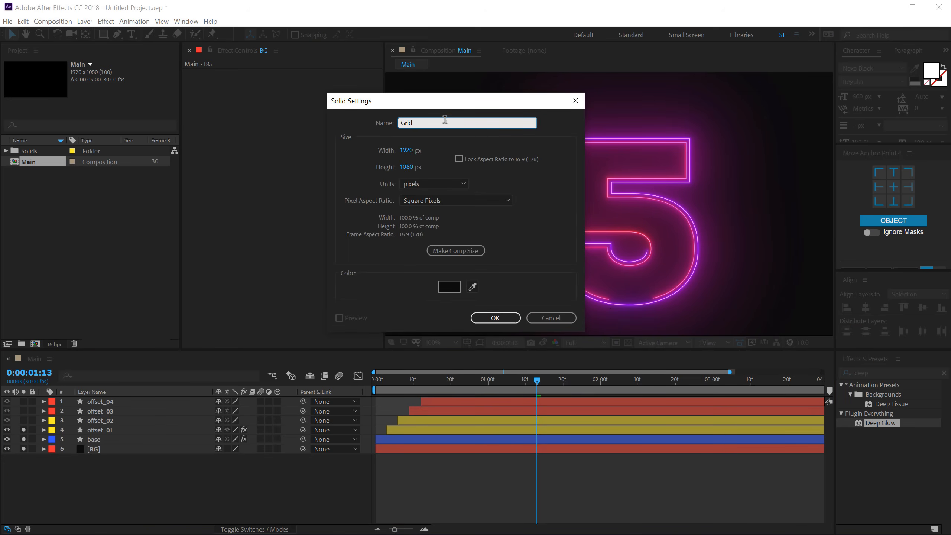
{"action": "key", "text": "Return"}
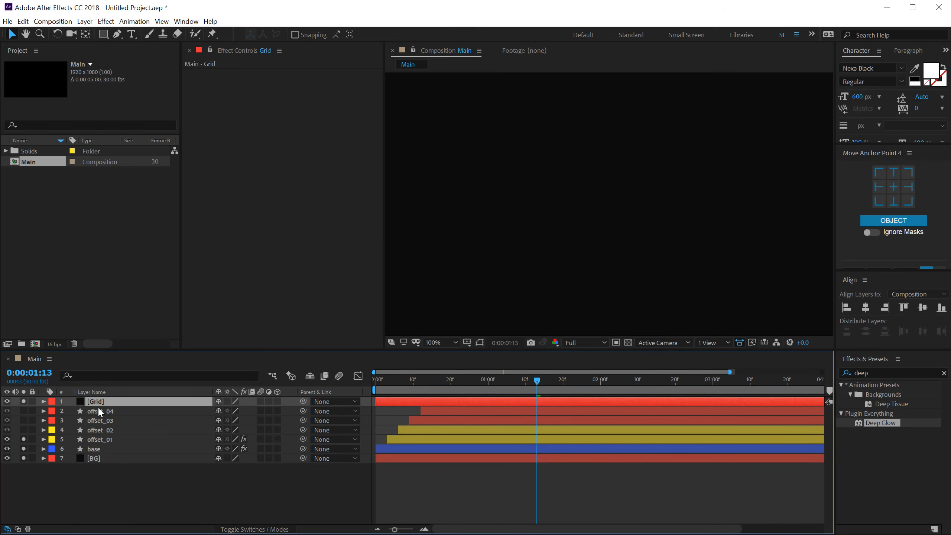
Apply the Grid generate effect to the Grid solid and set its Border to 1
{"action": "double_click", "coordinate": [862, 373]}
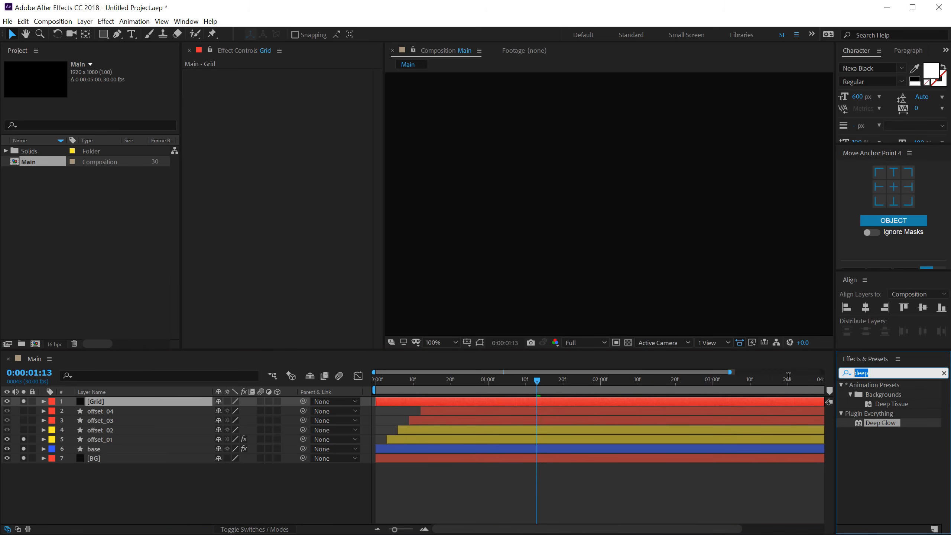
{"action": "type", "text": "grid"}
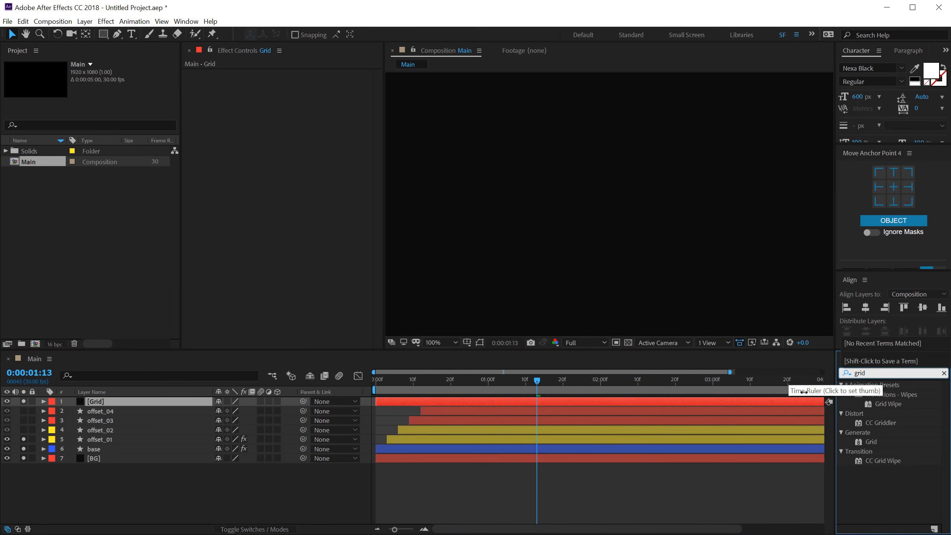
{"action": "double_click", "coordinate": [872, 442]}
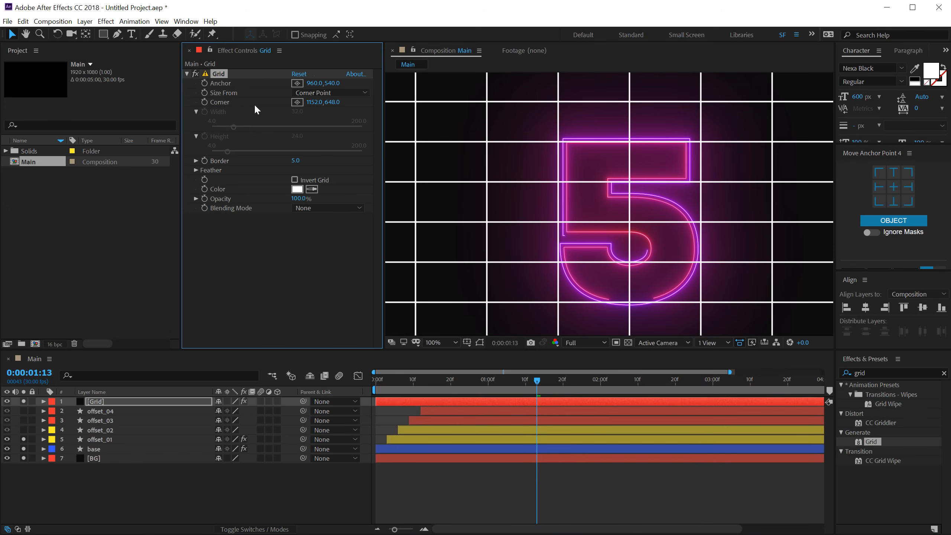
{"action": "left_click", "coordinate": [295, 161]}
{"action": "type", "text": "1"}
{"action": "key", "text": "Return"}
Set the Grid effect's Corner to 1000, 500 and move the Grid layer directly above BG in the layer stack
{"action": "left_click", "coordinate": [317, 103]}
{"action": "type", "text": "1000"}
{"action": "key", "text": "Return"}
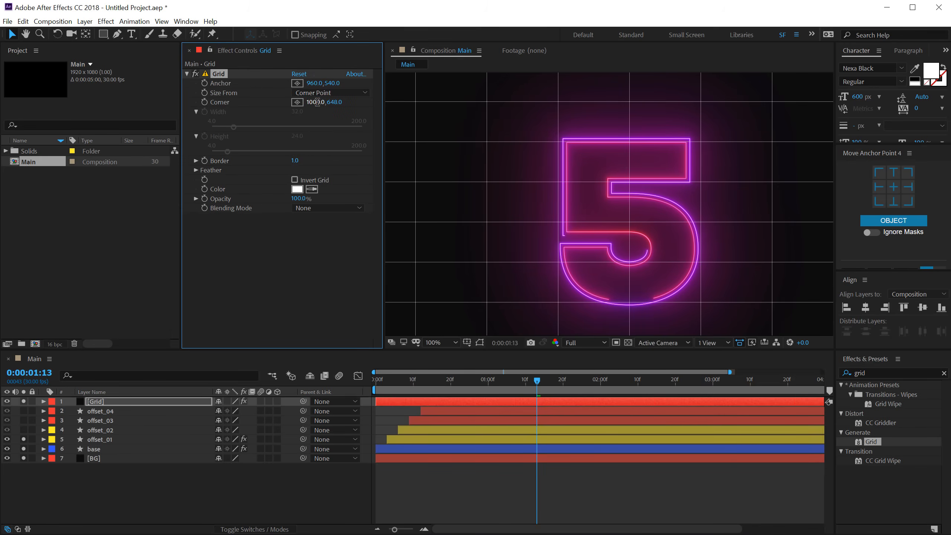
{"action": "left_click", "coordinate": [336, 102]}
{"action": "type", "text": "5"}
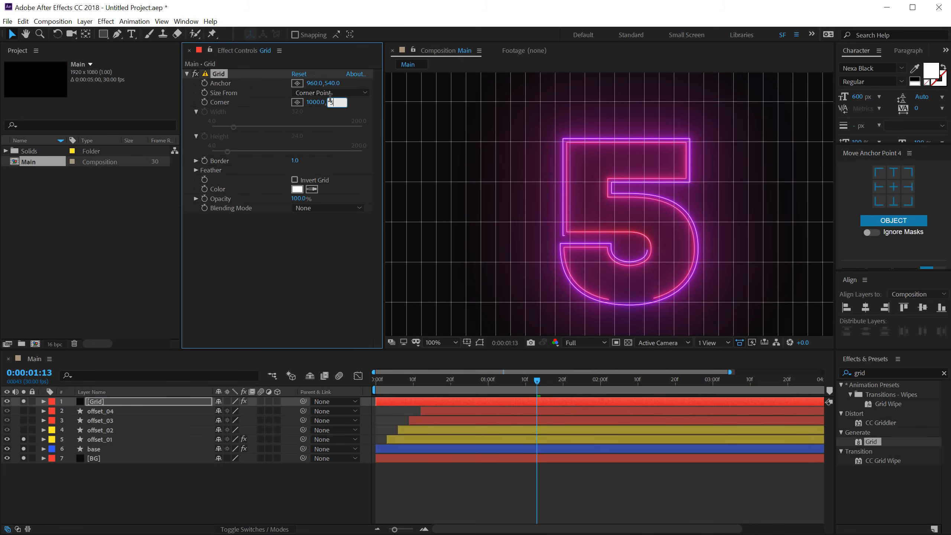
{"action": "type", "text": "00"}
{"action": "key", "text": "Return"}
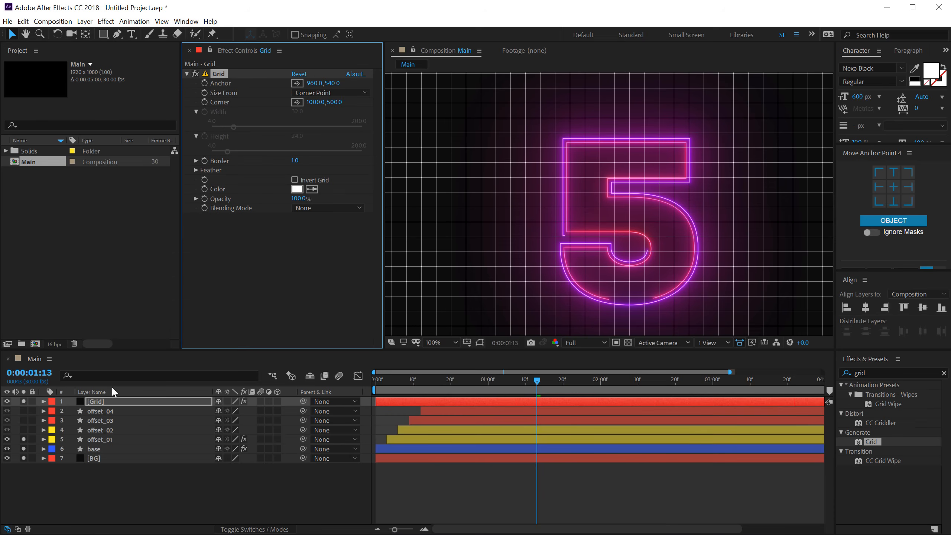
{"action": "left_click_drag", "start_coordinate": [110, 399], "coordinate": [108, 453]}
{"action": "scroll", "coordinate": [659, 210], "scroll_direction": "down", "scroll_amount": 2}
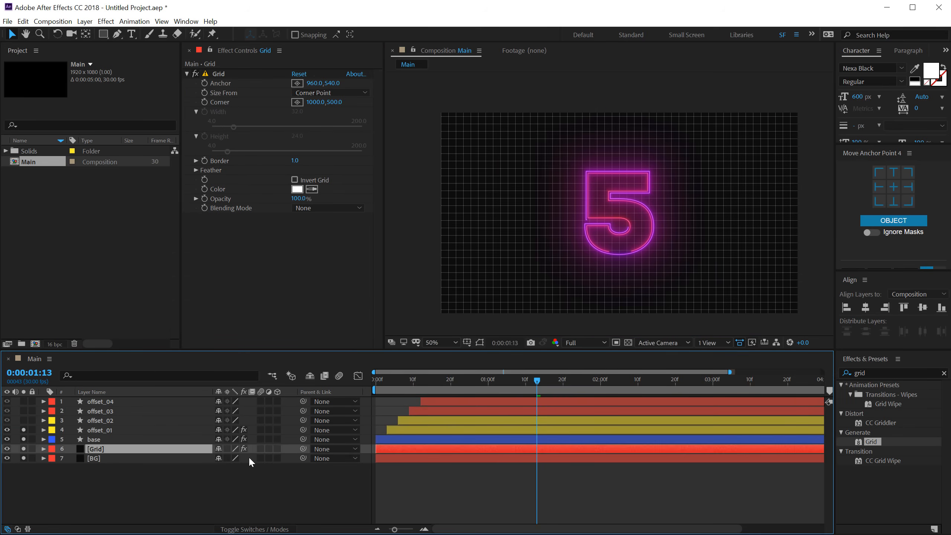
Find the 4-Color Gradient effect and apply it to the Grid layer
{"action": "left_click", "coordinate": [874, 373]}
{"action": "type", "text": "4c"}
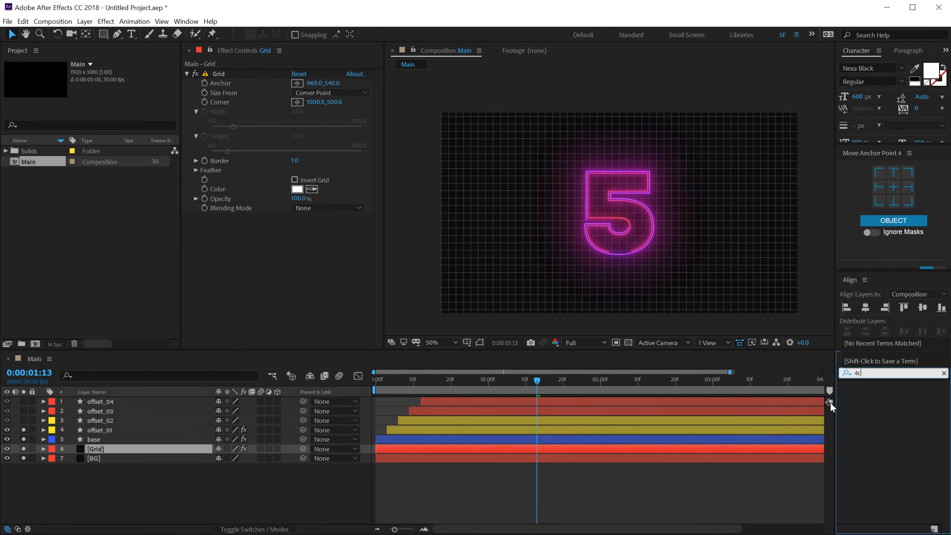
{"action": "key", "text": "BackSpace"}
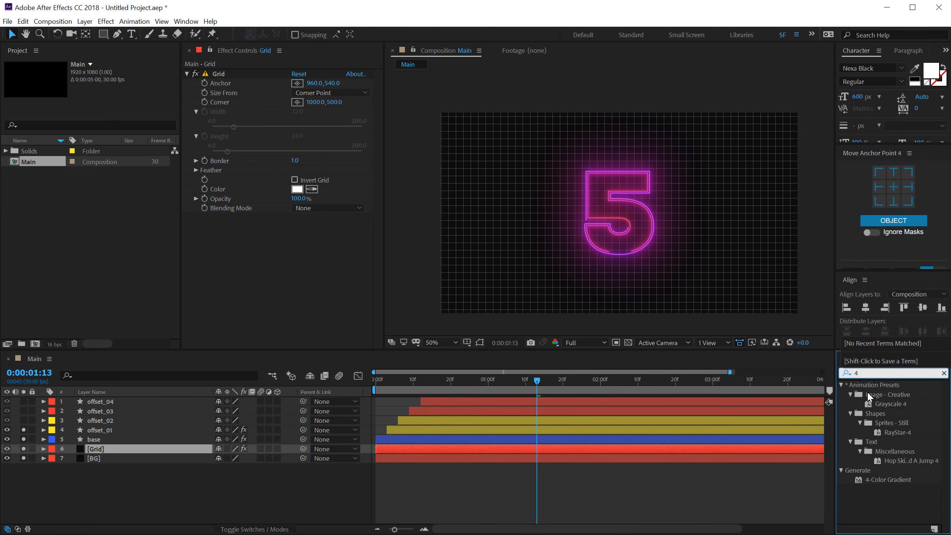
{"action": "double_click", "coordinate": [883, 480]}
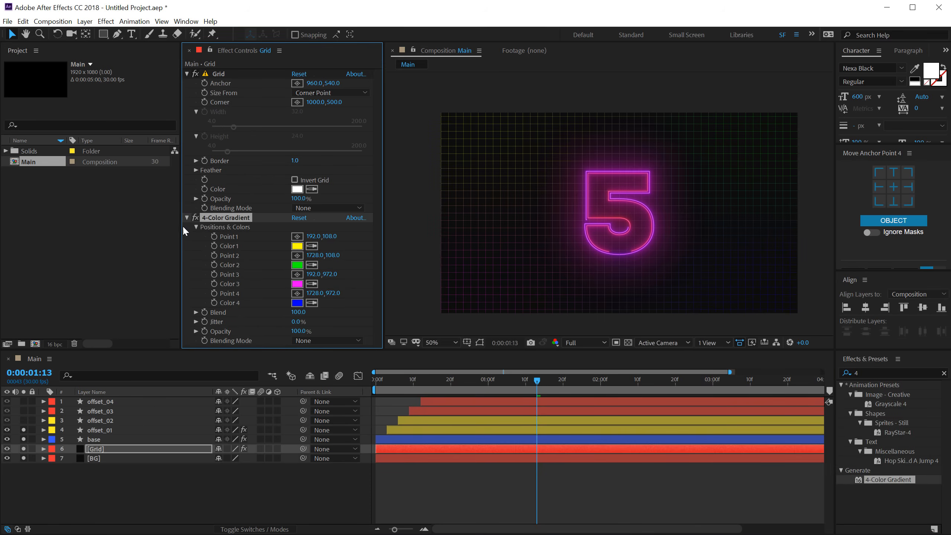
Set the gradient's Color 1 and Color 4 to pinkish red, and Color 2 and Color 3 to violet
{"action": "left_click", "coordinate": [298, 246]}
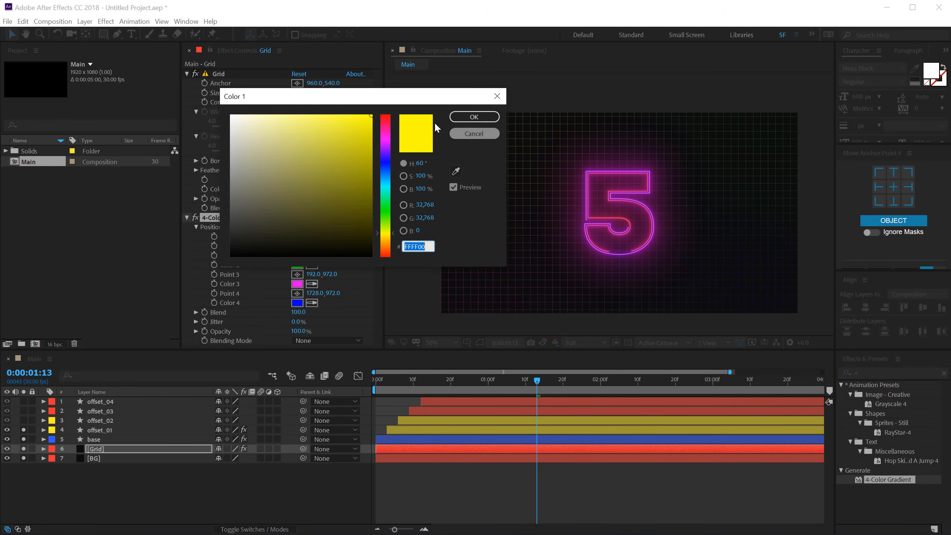
{"action": "left_click", "coordinate": [383, 123]}
{"action": "left_click", "coordinate": [474, 116]}
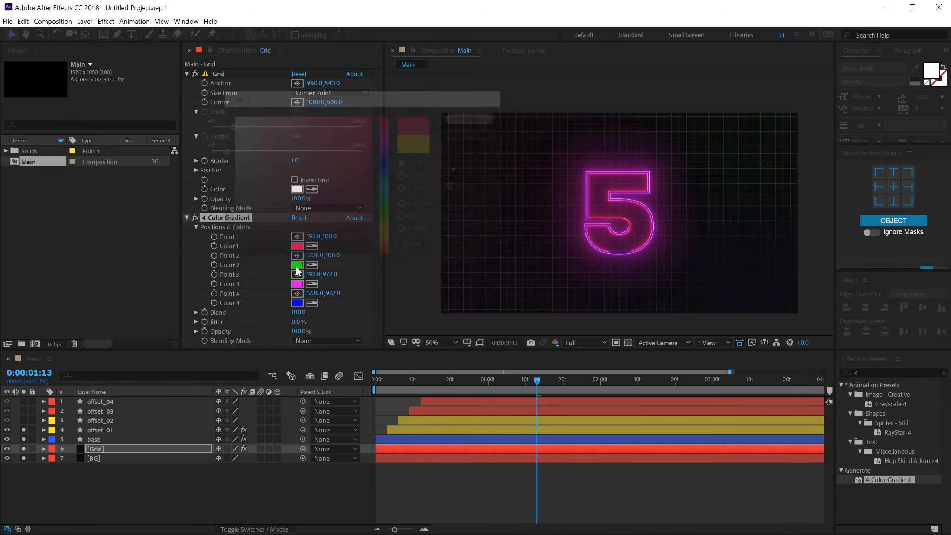
{"action": "left_click", "coordinate": [312, 284]}
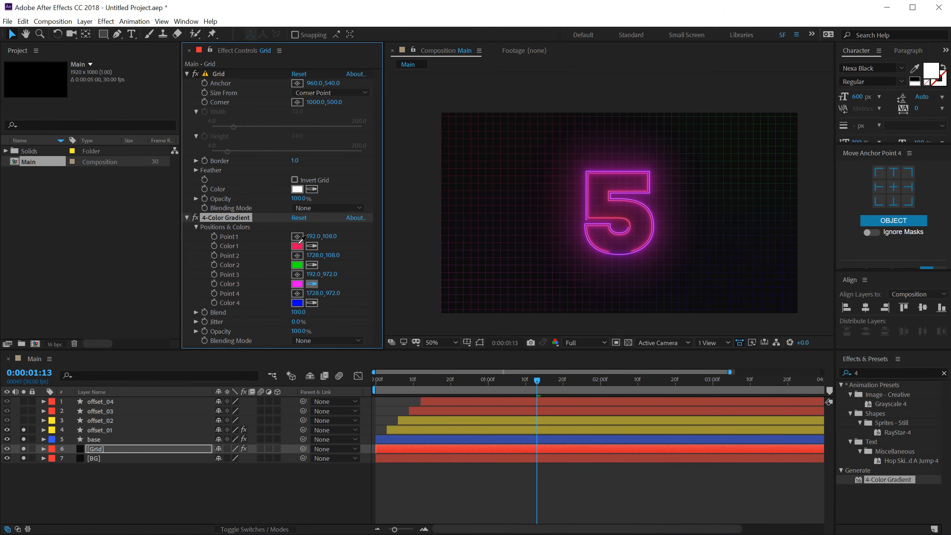
{"action": "left_click", "coordinate": [311, 303]}
{"action": "left_click", "coordinate": [297, 246]}
{"action": "left_click", "coordinate": [302, 264]}
{"action": "left_click_drag", "start_coordinate": [387, 142], "coordinate": [387, 149]}
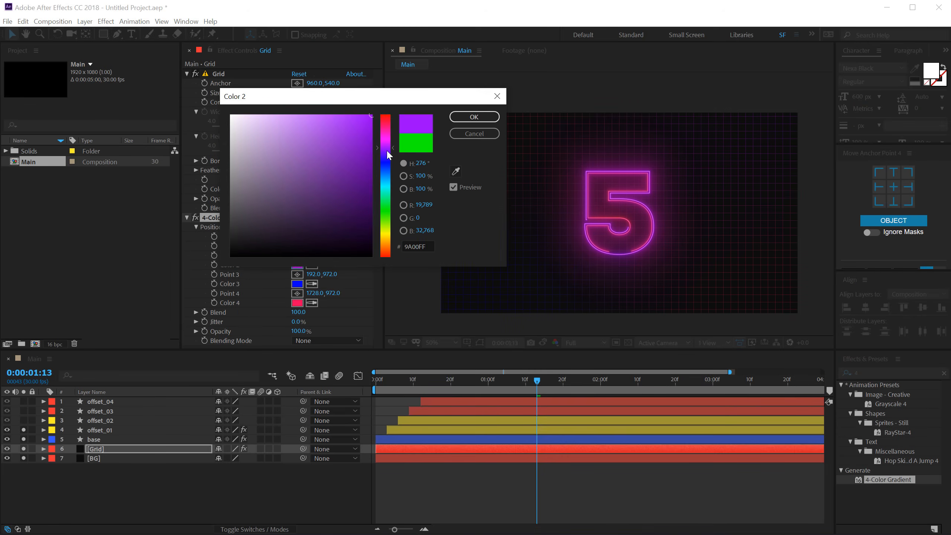
{"action": "left_click", "coordinate": [464, 118]}
{"action": "left_click", "coordinate": [312, 284]}
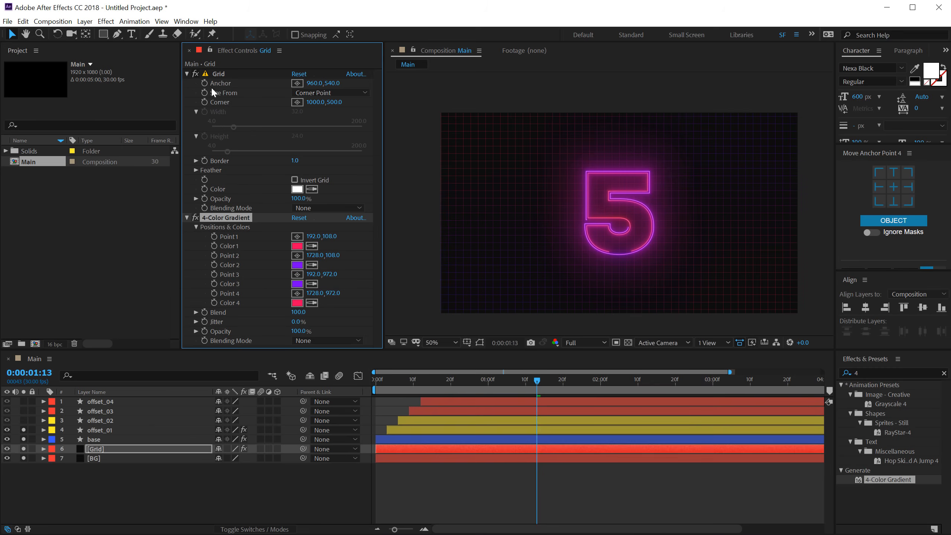
Move gradient Points 1 to 4 inward around the 5, to about 526,232; 1318,294; 540,862 and 1354,852
{"action": "key", "text": "ctrl+shift+h"}
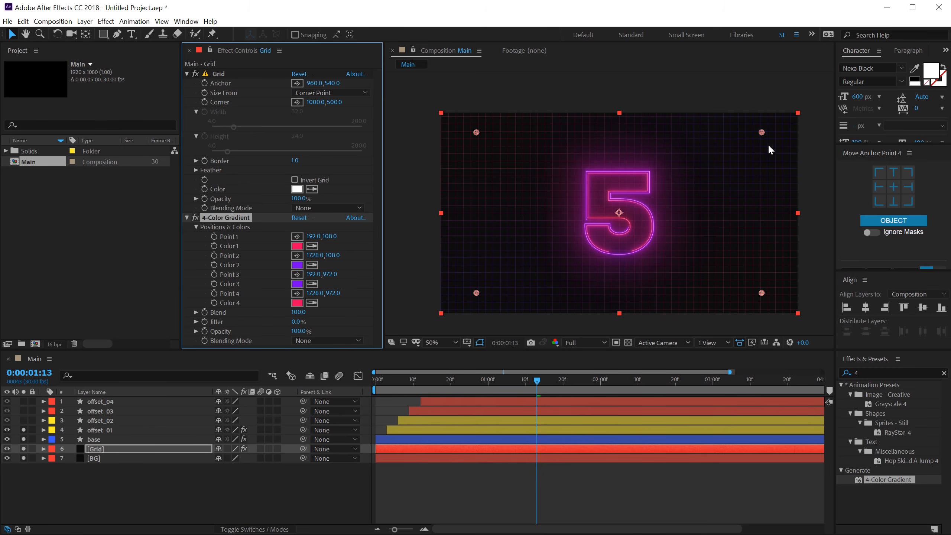
{"action": "left_click_drag", "start_coordinate": [476, 132], "coordinate": [537, 155]}
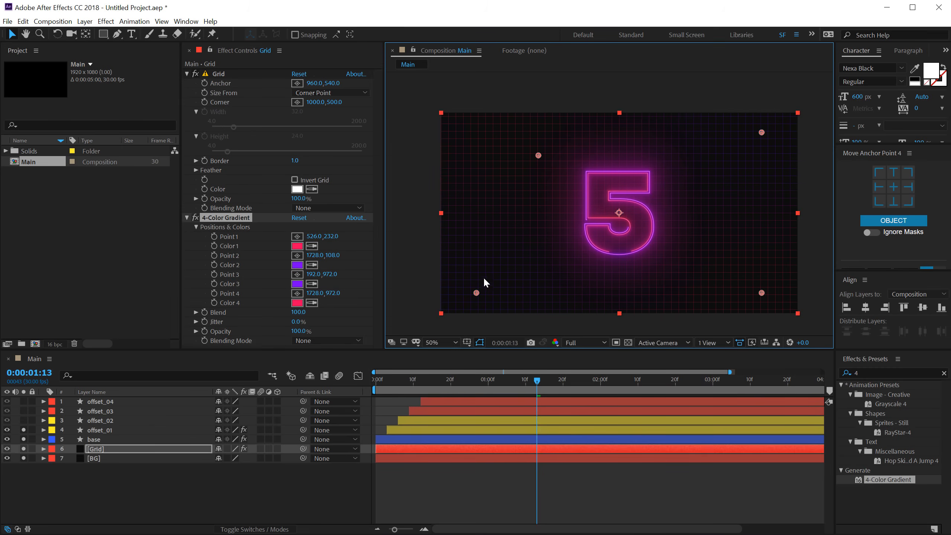
{"action": "left_click_drag", "start_coordinate": [477, 292], "coordinate": [541, 272]}
{"action": "left_click_drag", "start_coordinate": [763, 289], "coordinate": [693, 268]}
{"action": "left_click_drag", "start_coordinate": [758, 131], "coordinate": [691, 165]}
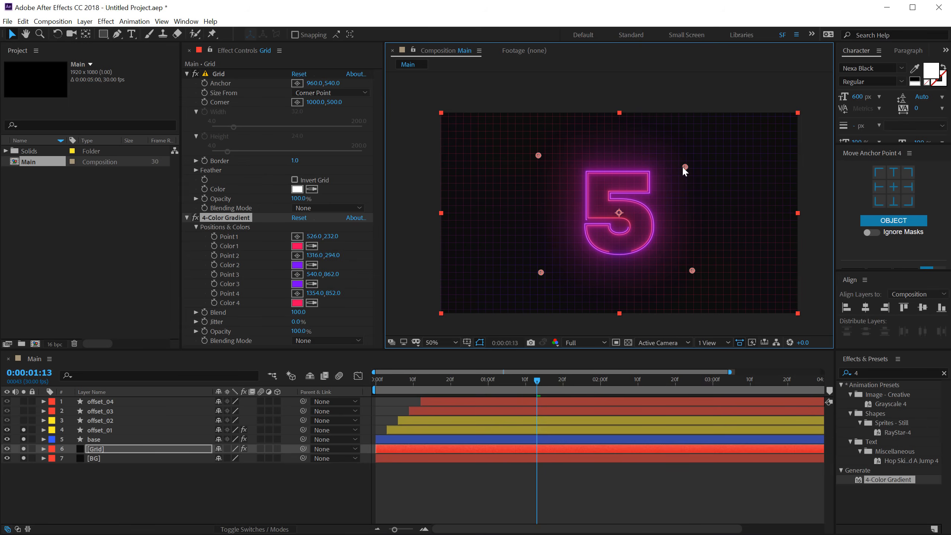
Pre-compose the Grid layer as a composition named Grid, moving all attributes into it
{"action": "left_click", "coordinate": [105, 448]}
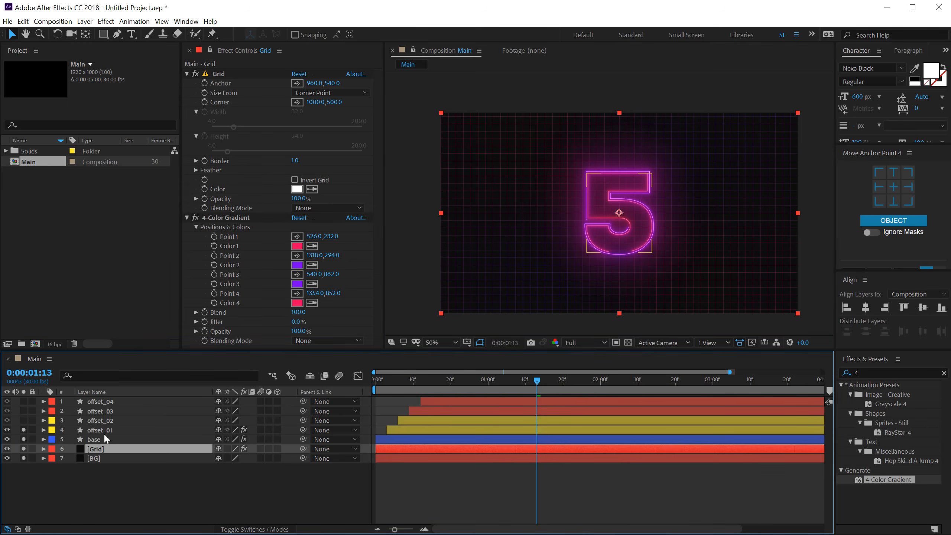
{"action": "key", "text": "ctrl+shift+c"}
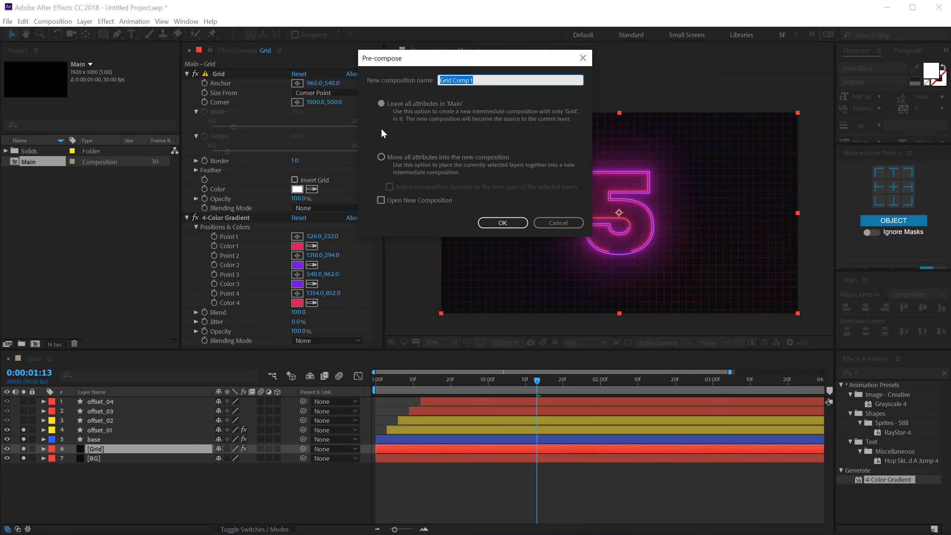
{"action": "left_click", "coordinate": [381, 158]}
{"action": "left_click", "coordinate": [481, 80]}
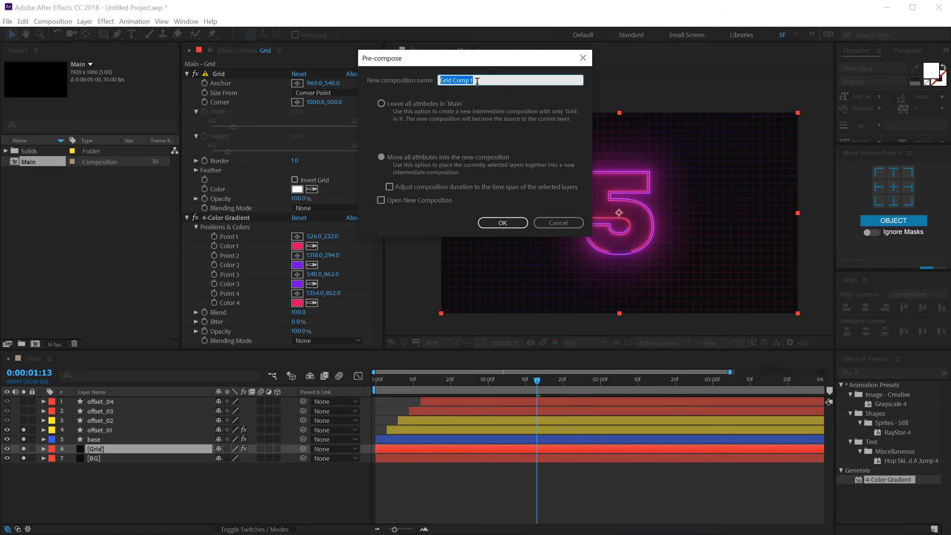
{"action": "left_click_drag", "start_coordinate": [486, 80], "coordinate": [456, 80]}
{"action": "key", "text": "BackSpace"}
{"action": "left_click", "coordinate": [509, 223]}
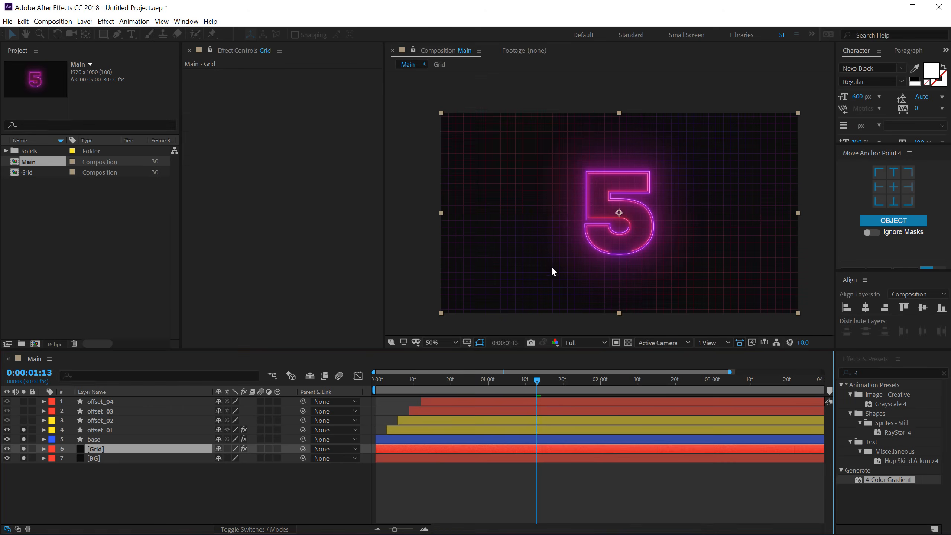
Draw a circular mask centered around the 5 on the Grid layer and set its feather to about 955 pixels
{"action": "left_click", "coordinate": [108, 35]}
{"action": "left_click", "coordinate": [150, 58]}
{"action": "left_click_drag", "start_coordinate": [619, 213], "coordinate": [689, 287]}
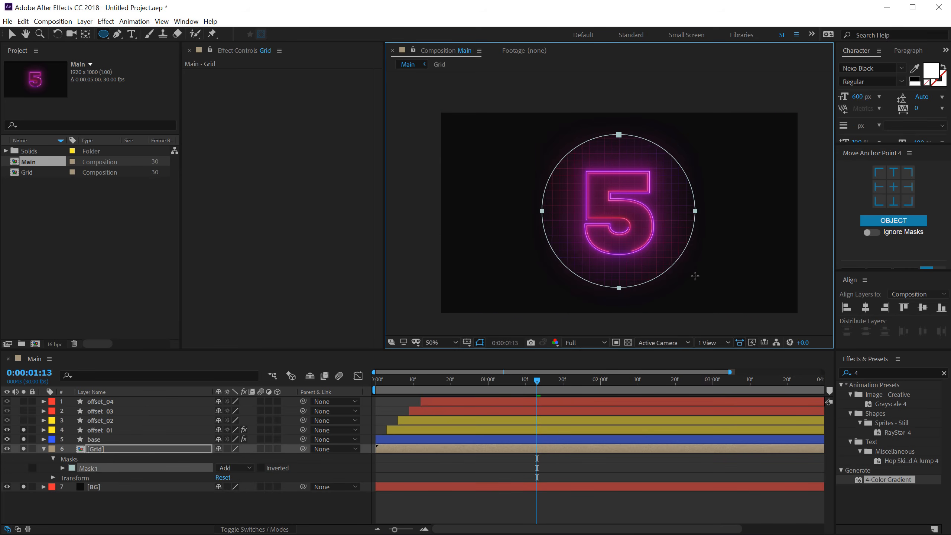
{"action": "left_click", "coordinate": [143, 451]}
{"action": "key", "text": "f"}
{"action": "left_click_drag", "start_coordinate": [230, 468], "coordinate": [729, 427]}
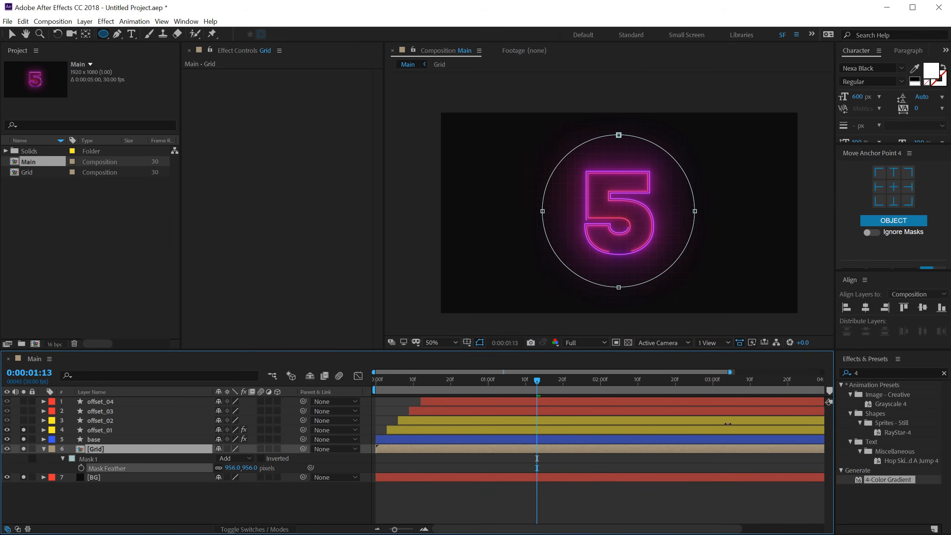
Apply the Fill effect to the BG layer and set its color to black
{"action": "left_click", "coordinate": [102, 481]}
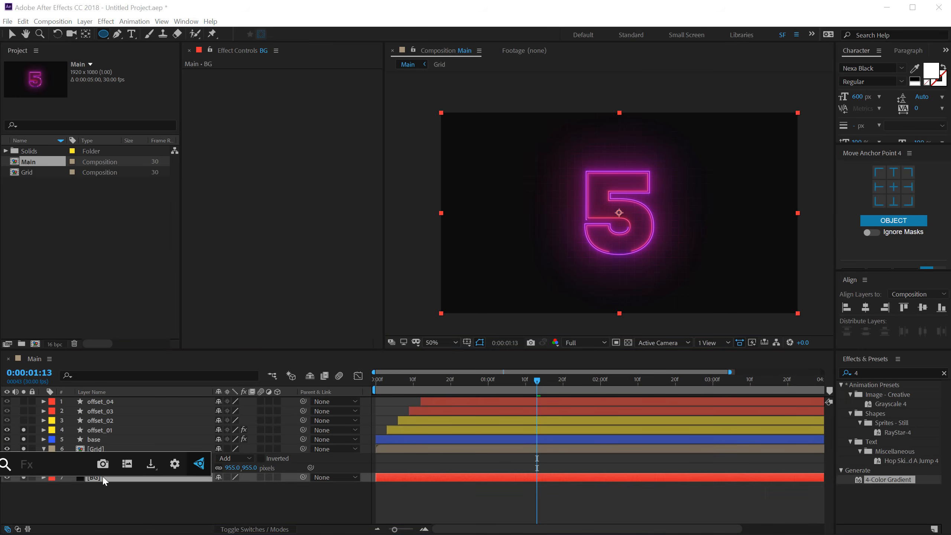
{"action": "left_click", "coordinate": [866, 372]}
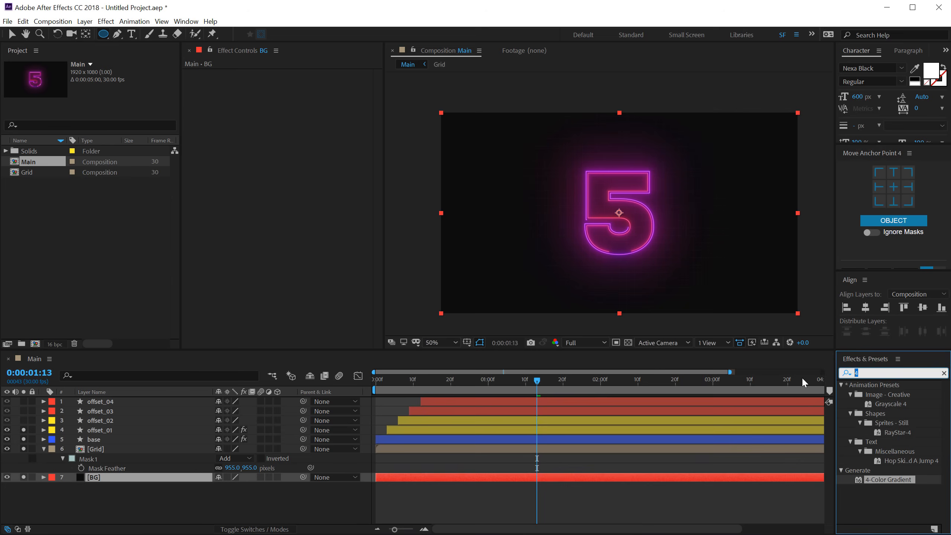
{"action": "type", "text": "fill"}
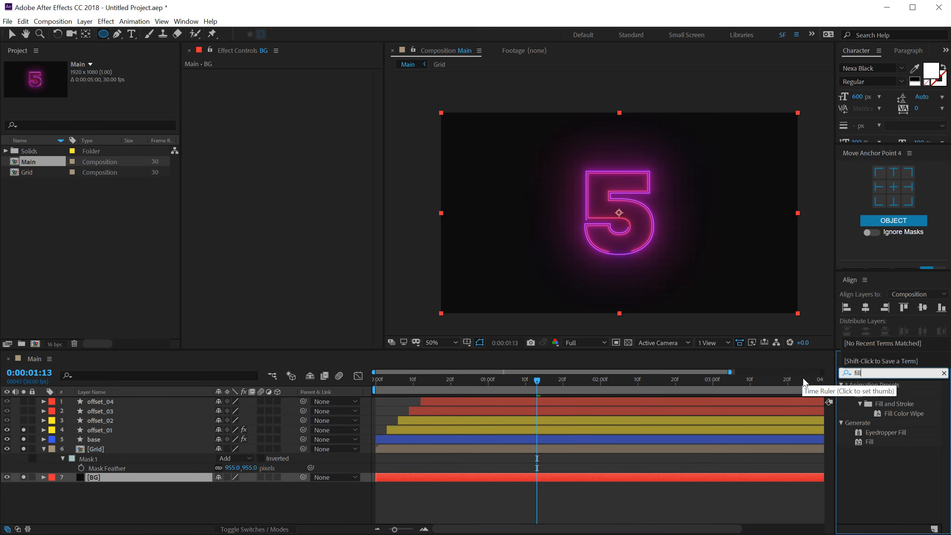
{"action": "double_click", "coordinate": [873, 442]}
{"action": "left_click", "coordinate": [297, 102]}
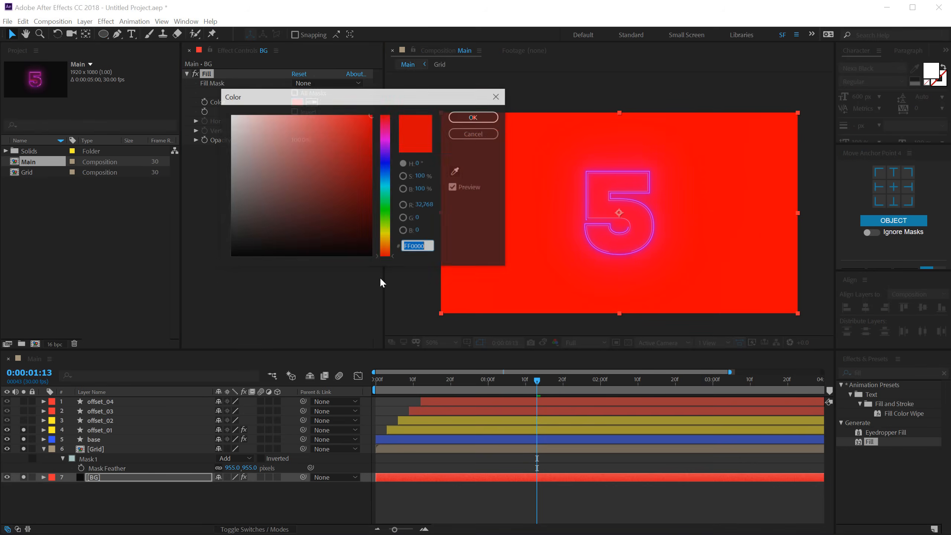
{"action": "left_click_drag", "start_coordinate": [373, 256], "coordinate": [177, 268]}
{"action": "left_click", "coordinate": [474, 117]}
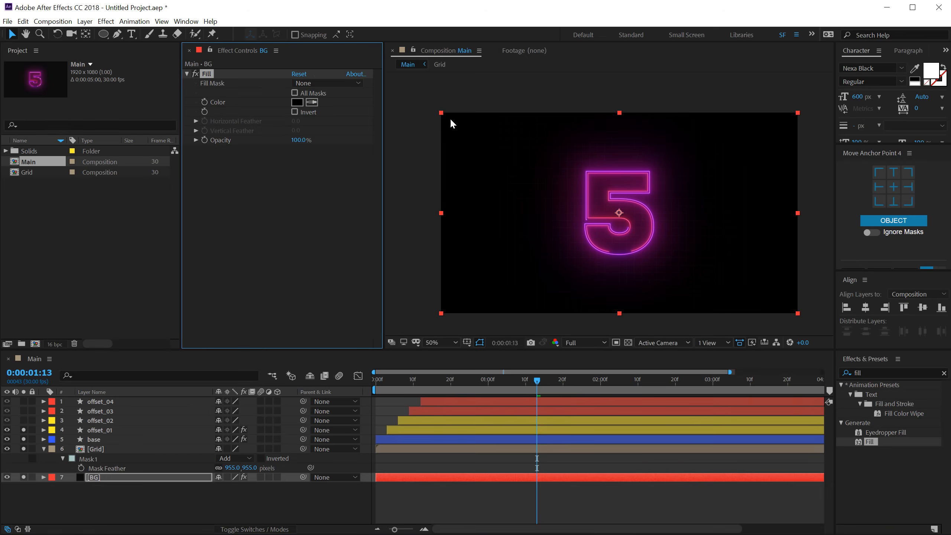
{"action": "left_click", "coordinate": [210, 500]}
{"action": "scroll", "coordinate": [535, 278], "scroll_direction": "up", "scroll_amount": 1}
{"action": "scroll", "coordinate": [535, 278], "scroll_direction": "down", "scroll_amount": 1}
{"action": "scroll", "coordinate": [536, 278], "scroll_direction": "up", "scroll_amount": 1}
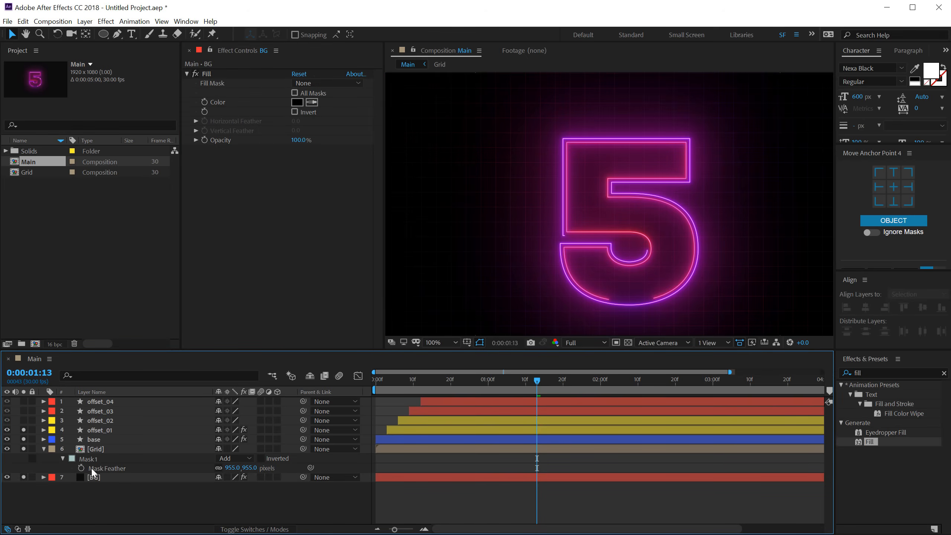
Set the Mask Feather of the Grid layer's Mask 1 to 1000 pixels
{"action": "left_click", "coordinate": [97, 449]}
{"action": "left_click", "coordinate": [249, 467]}
{"action": "type", "text": "1000"}
{"action": "key", "text": "Return"}
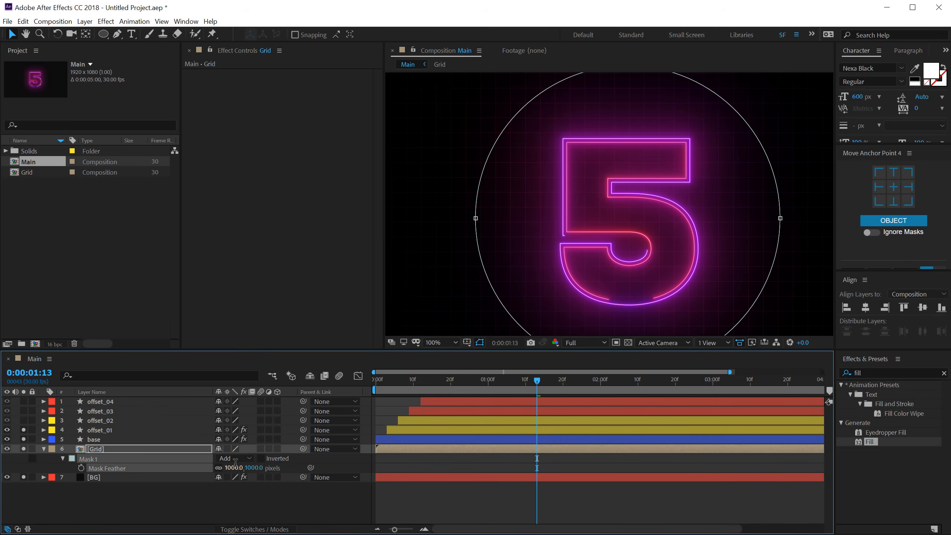
Reduce the Grid layer's opacity to about 44% and collapse its properties
{"action": "key", "text": "t"}
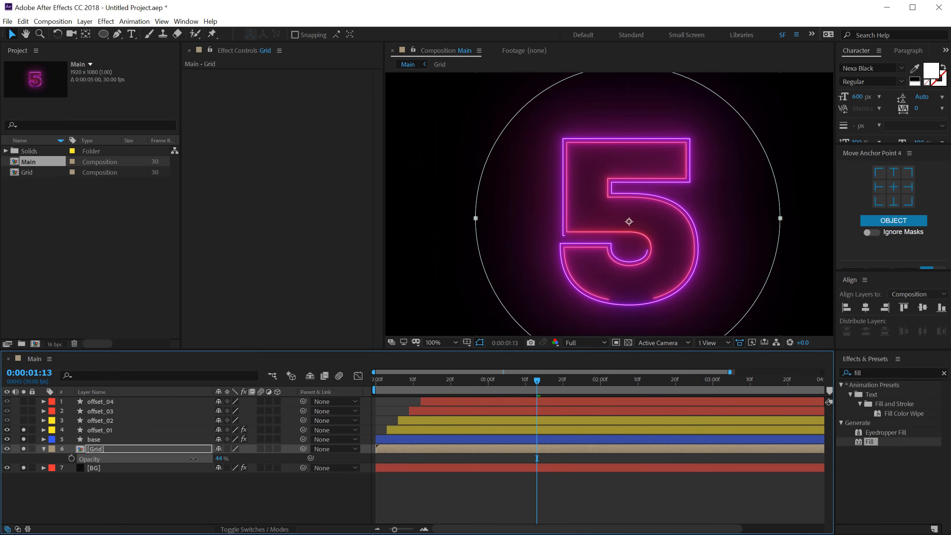
{"action": "left_click", "coordinate": [167, 516]}
{"action": "left_click", "coordinate": [219, 458]}
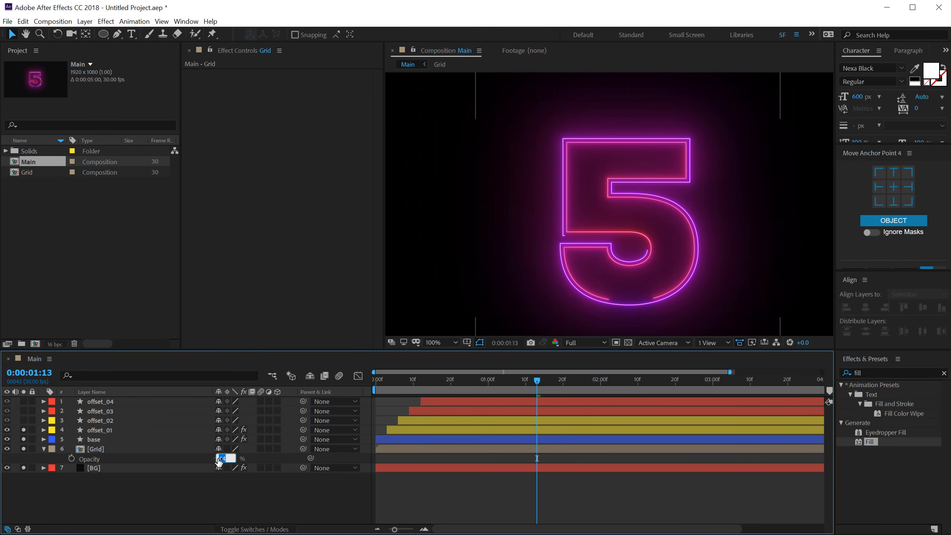
{"action": "left_click", "coordinate": [198, 492]}
{"action": "left_click", "coordinate": [43, 449]}
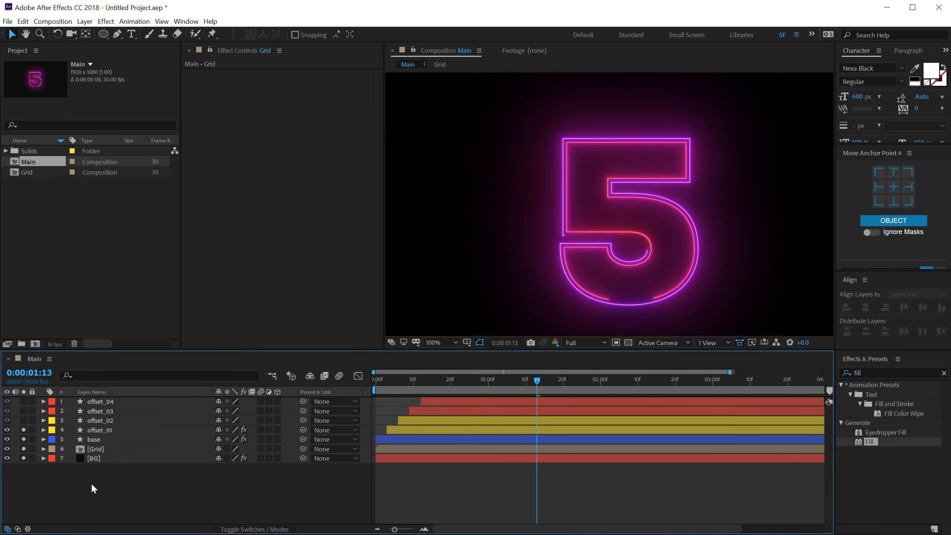
Create an adjustment layer at the top of the Main composition and name it Noise
{"action": "right_click", "coordinate": [102, 490]}
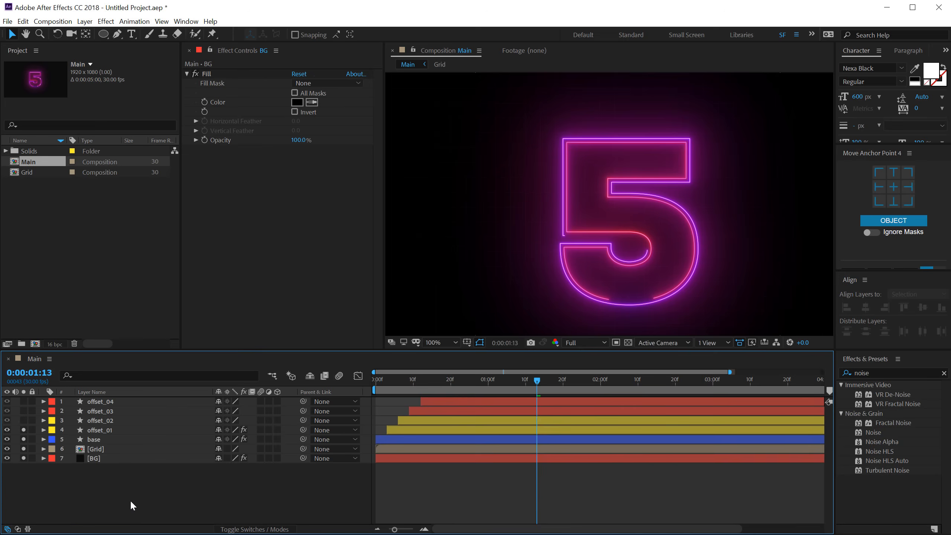
{"action": "right_click", "coordinate": [131, 497]}
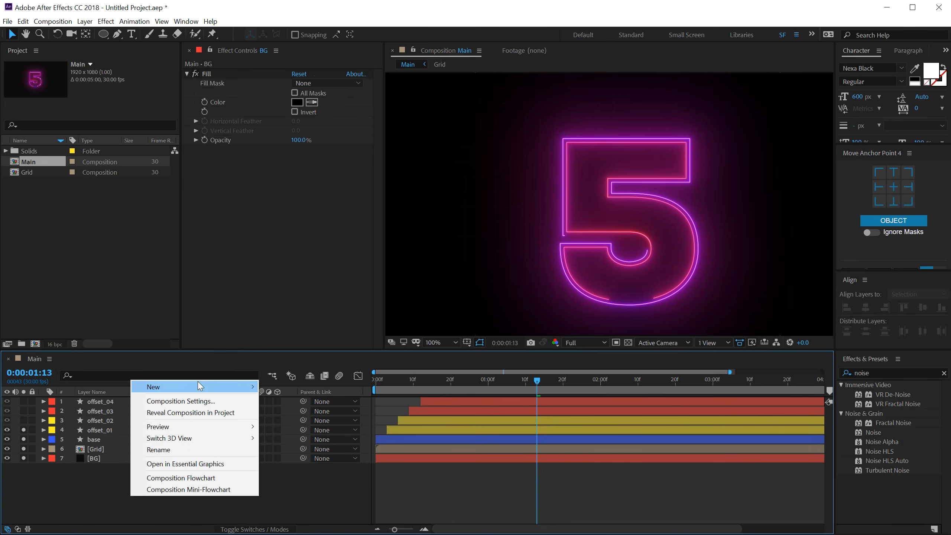
{"action": "mouse_move", "coordinate": [201, 386]}
{"action": "left_click", "coordinate": [307, 470]}
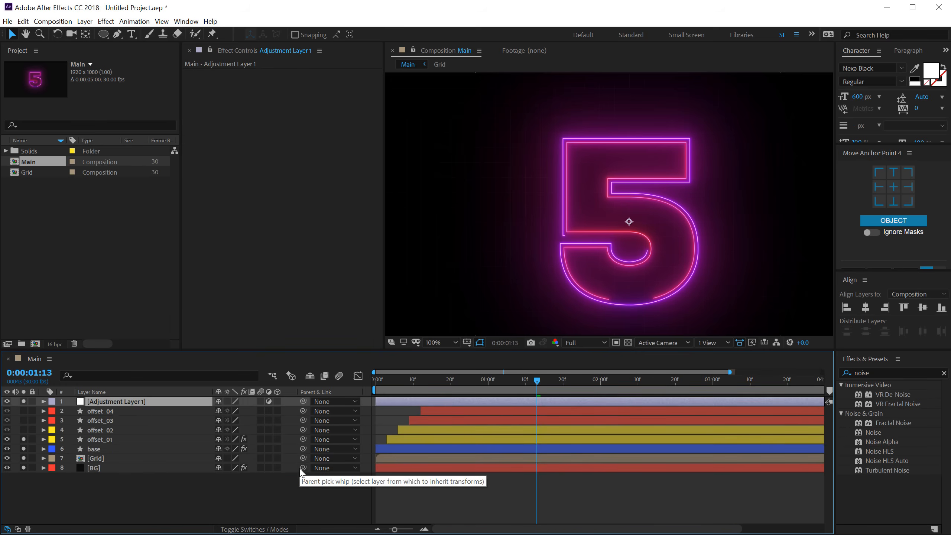
{"action": "key", "text": "Return"}
{"action": "type", "text": "No"}
{"action": "key", "text": "Return"}
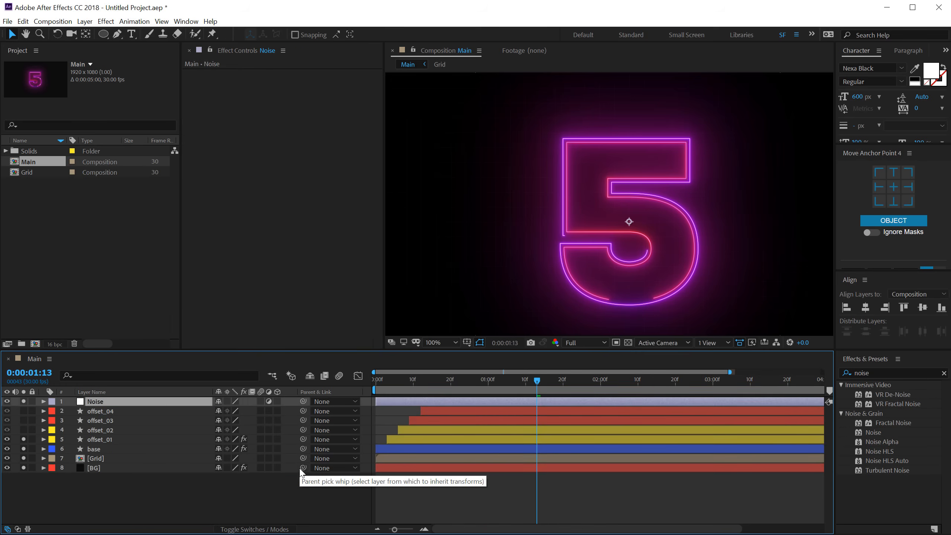
Apply the Noise effect to the Noise layer and set Amount of Noise to 2%
{"action": "left_click", "coordinate": [875, 373]}
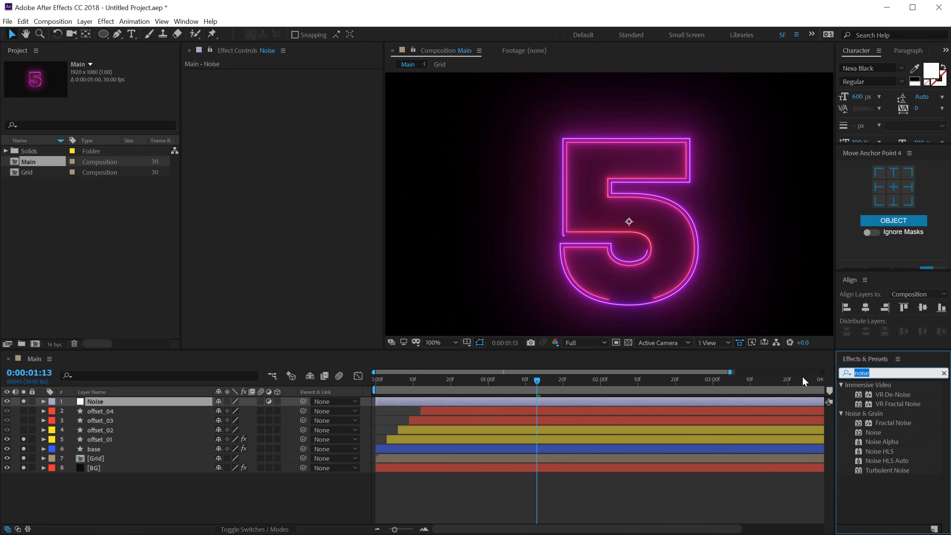
{"action": "double_click", "coordinate": [873, 433]}
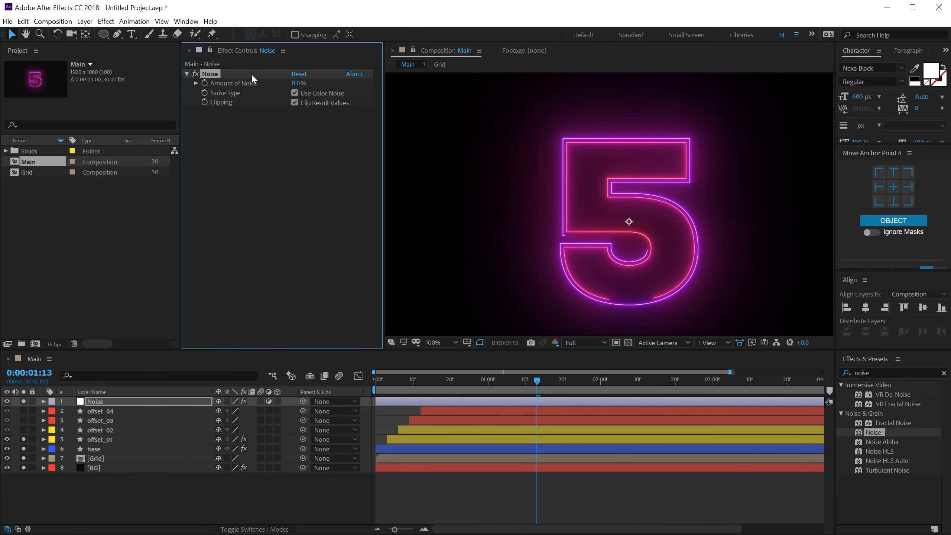
{"action": "left_click", "coordinate": [277, 133]}
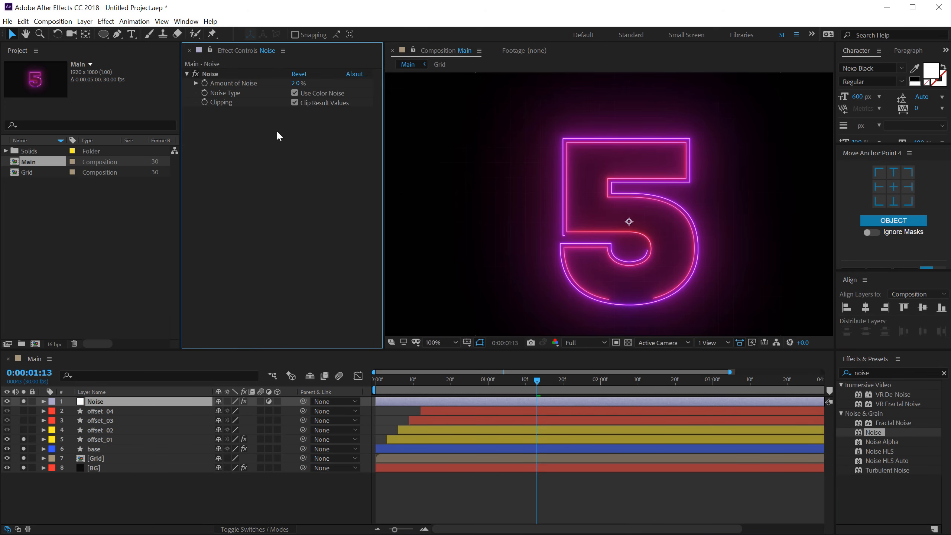
{"action": "left_click", "coordinate": [233, 495]}
{"action": "scroll", "coordinate": [454, 304], "scroll_direction": "up", "scroll_amount": 1}
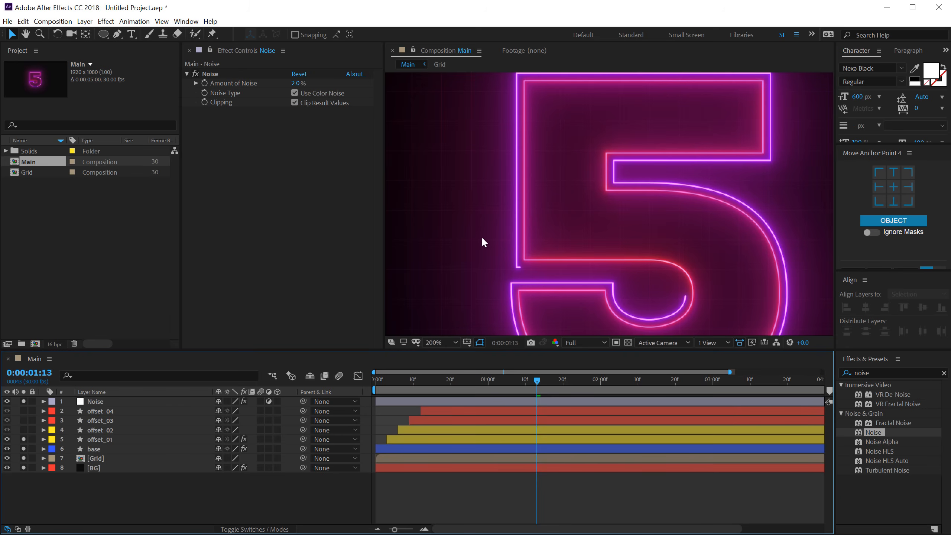
{"action": "scroll", "coordinate": [483, 242], "scroll_direction": "down", "scroll_amount": 1}
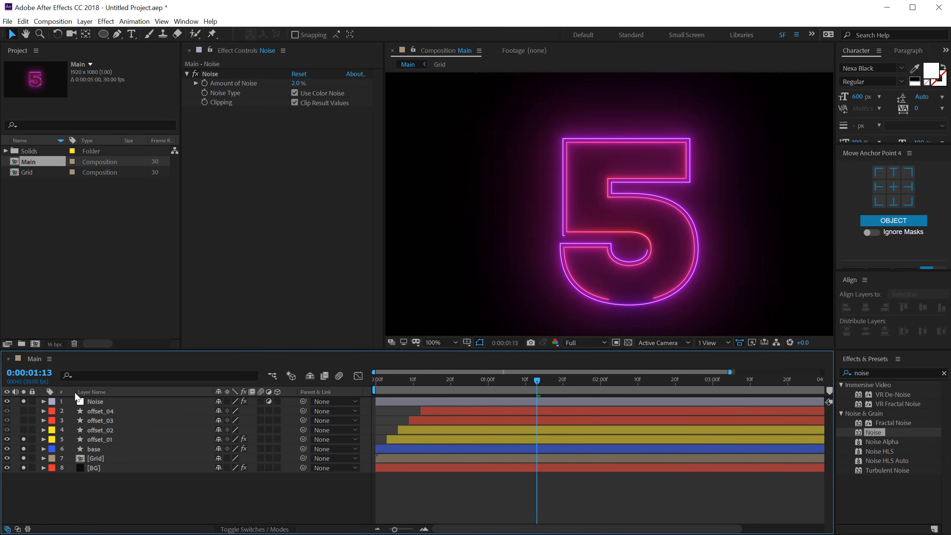
Turn off solo for all layers and copy the Deep Glow effect from offset_01 to offset_03
{"action": "left_click_drag", "start_coordinate": [25, 403], "coordinate": [25, 470]}
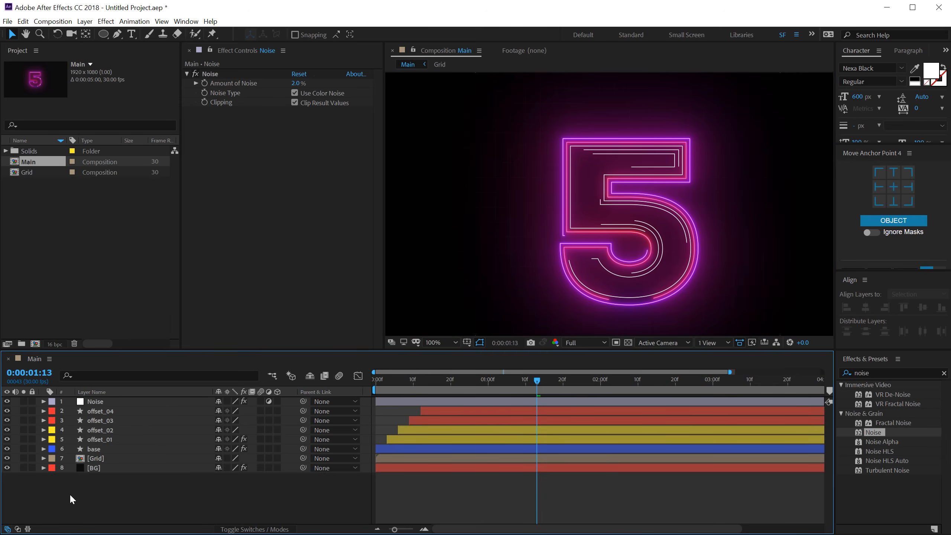
{"action": "left_click", "coordinate": [101, 440]}
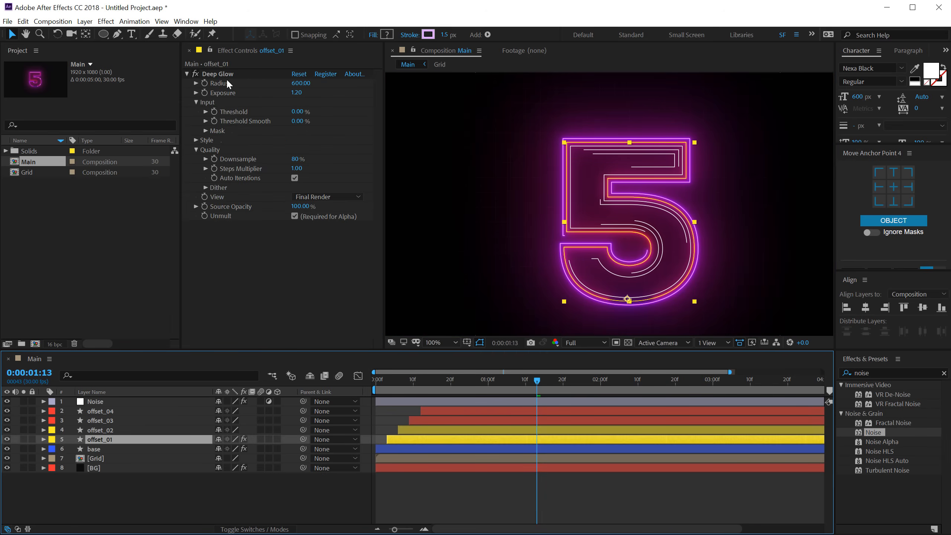
{"action": "left_click", "coordinate": [226, 77]}
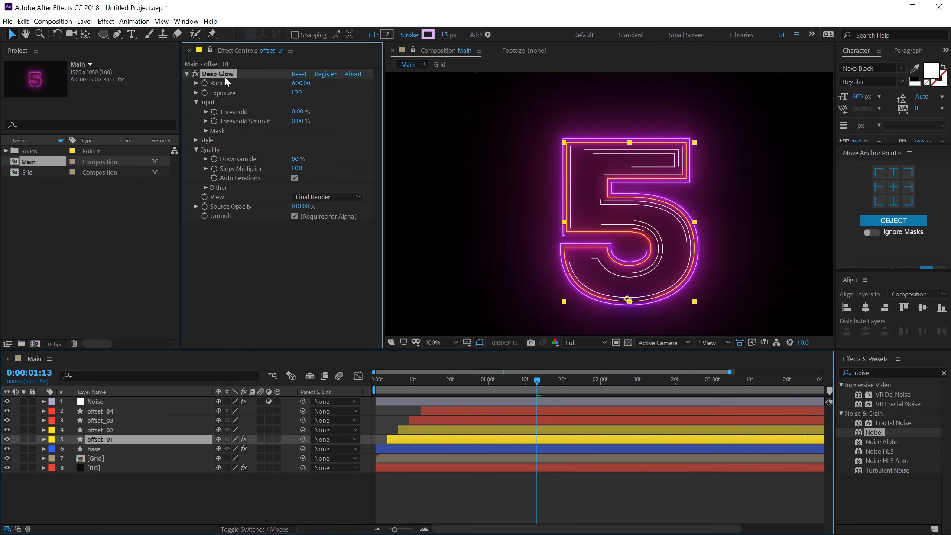
{"action": "left_click", "coordinate": [101, 421]}
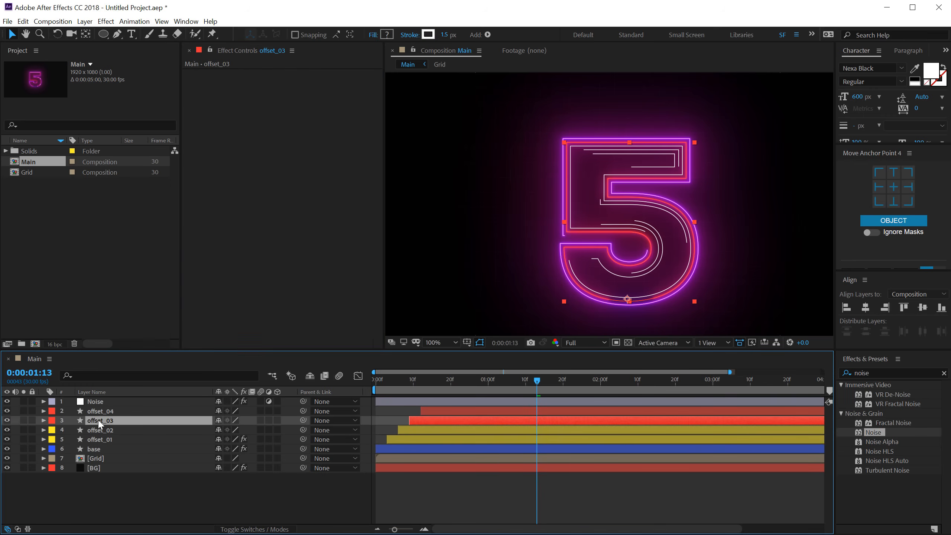
{"action": "key", "text": "ctrl+v"}
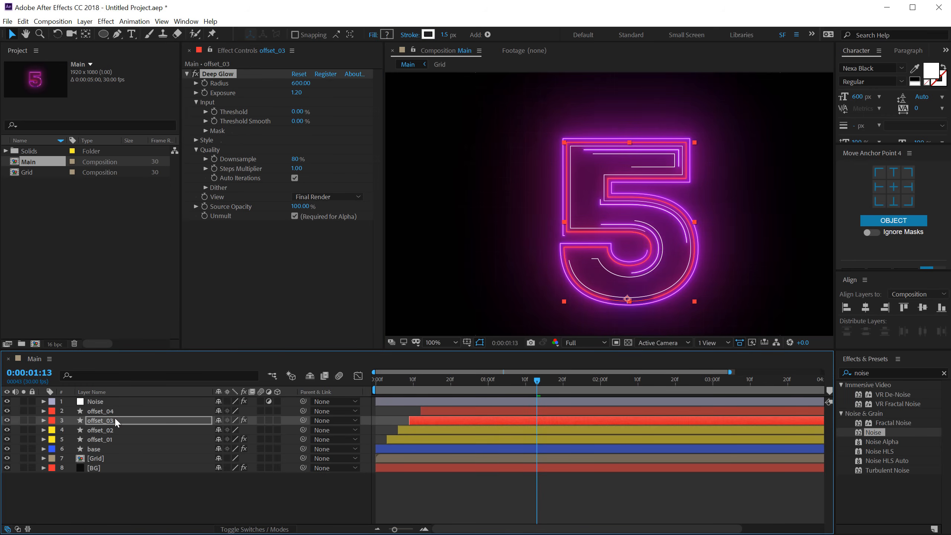
Copy the base layer's Deep Glow effect onto offset_02, with Noise, offset_04 and offset_03 hidden
{"action": "left_click", "coordinate": [99, 450]}
{"action": "left_click", "coordinate": [224, 75]}
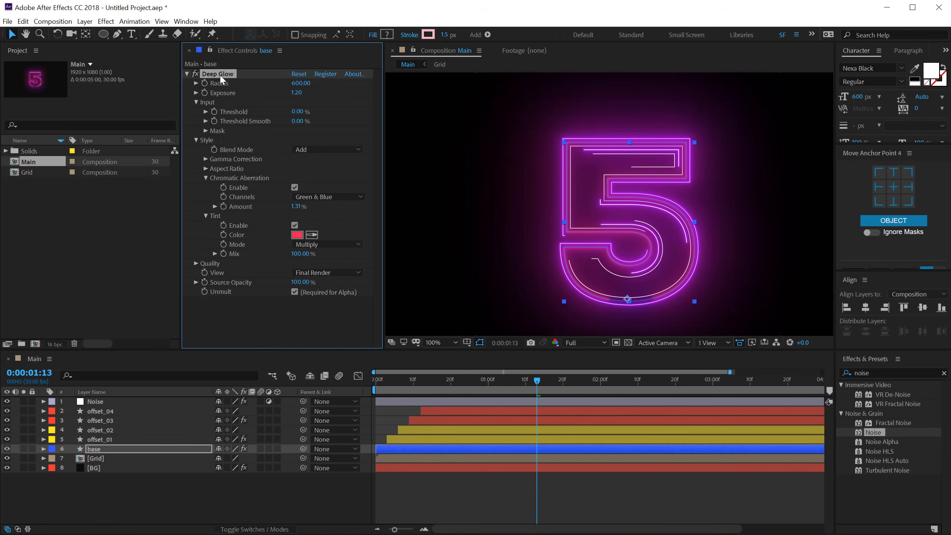
{"action": "left_click", "coordinate": [108, 430]}
{"action": "key", "text": "ctrl+v"}
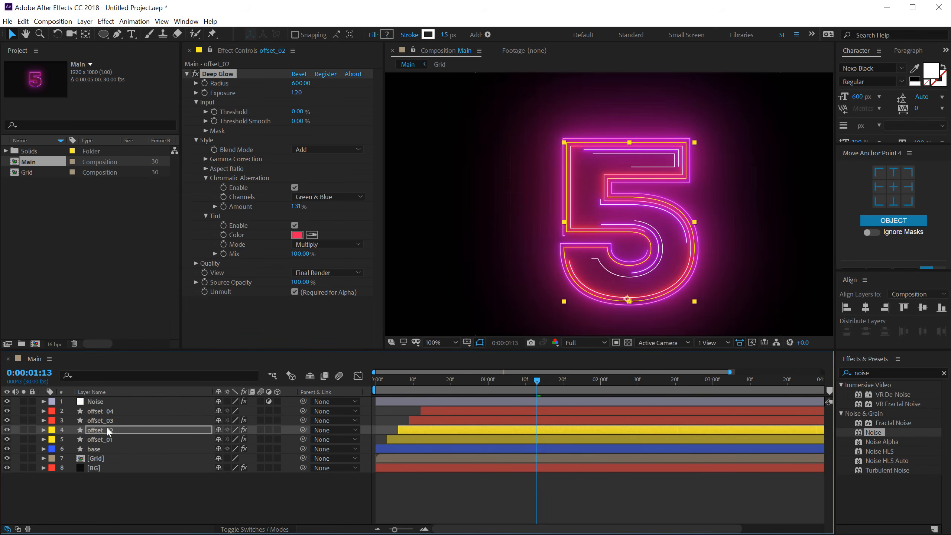
{"action": "left_click", "coordinate": [148, 484]}
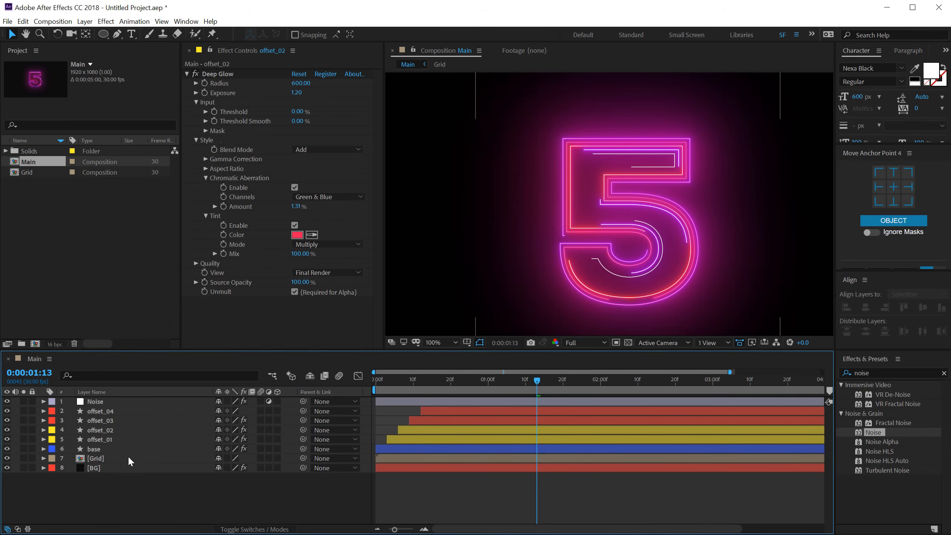
{"action": "key", "text": "ctrl+z"}
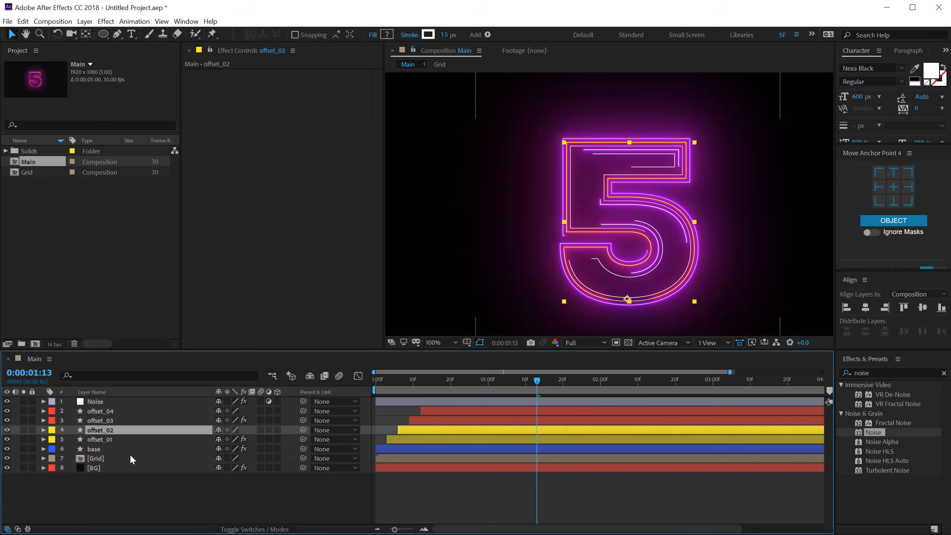
{"action": "key", "text": "ctrl+shift+h"}
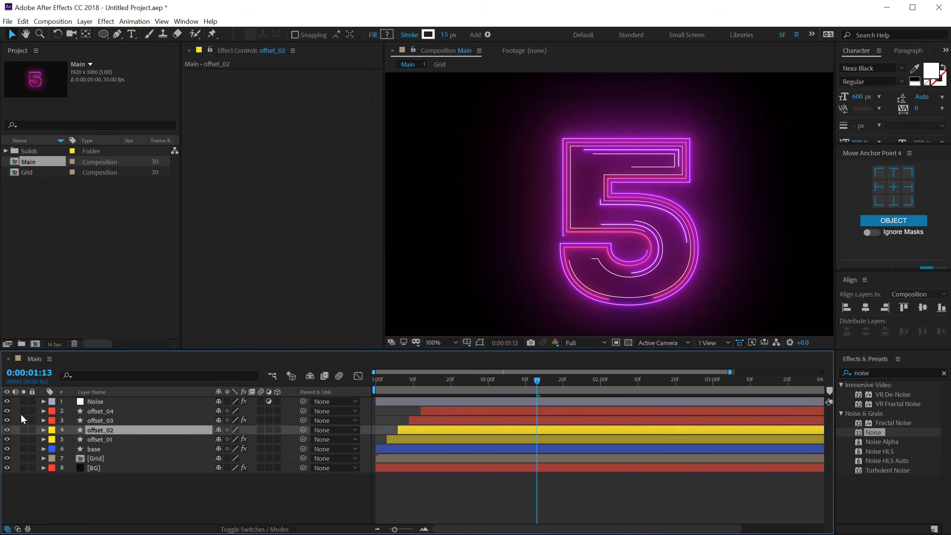
{"action": "left_click_drag", "start_coordinate": [7, 402], "coordinate": [8, 434]}
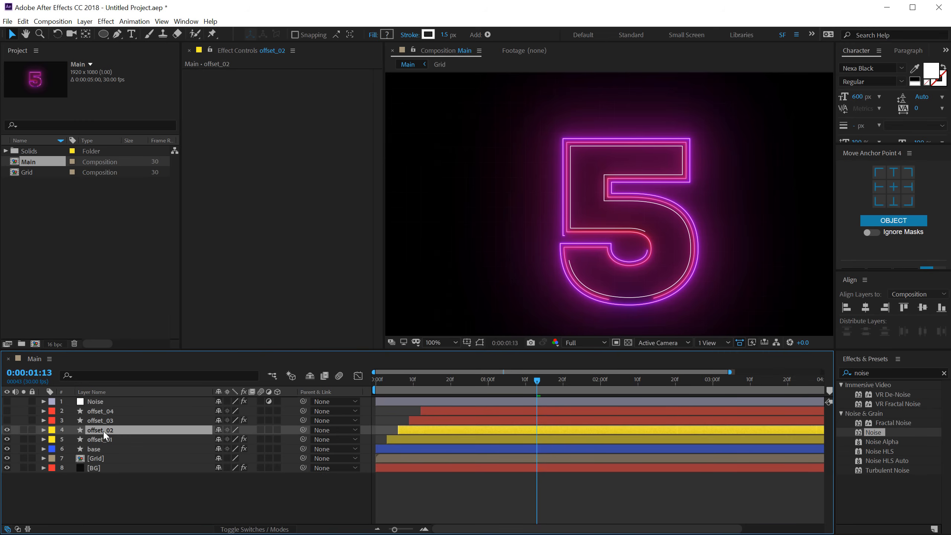
{"action": "key", "text": "ctrl+v"}
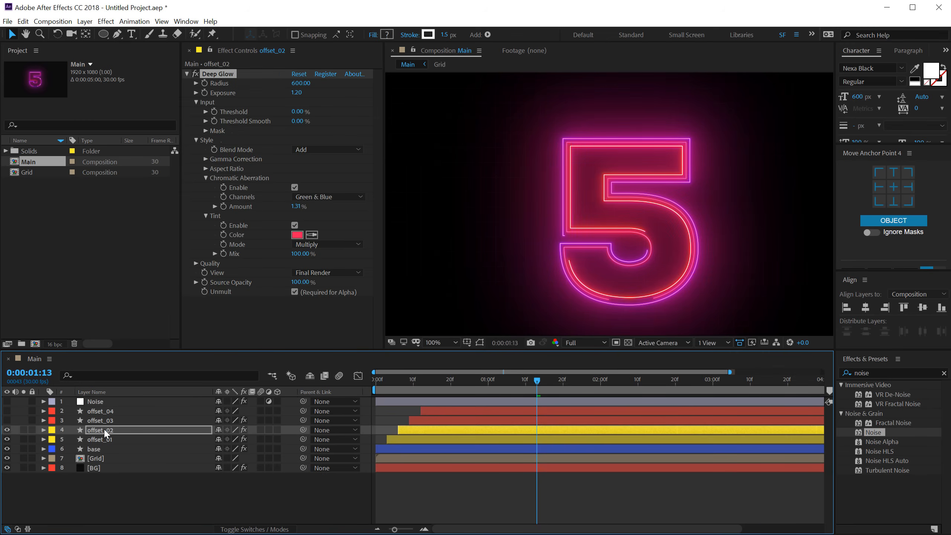
Change the stroke color of the offset_02 layer to a light pink
{"action": "left_click", "coordinate": [428, 34]}
{"action": "left_click_drag", "start_coordinate": [293, 119], "coordinate": [265, 103]}
{"action": "left_click", "coordinate": [388, 125]}
{"action": "mouse_move", "coordinate": [388, 129]}
{"action": "left_mouse_down"}
{"action": "mouse_move", "coordinate": [389, 113]}
{"action": "mouse_move", "coordinate": [389, 134]}
{"action": "mouse_move", "coordinate": [390, 126]}
{"action": "left_mouse_up"}
{"action": "left_click", "coordinate": [474, 116]}
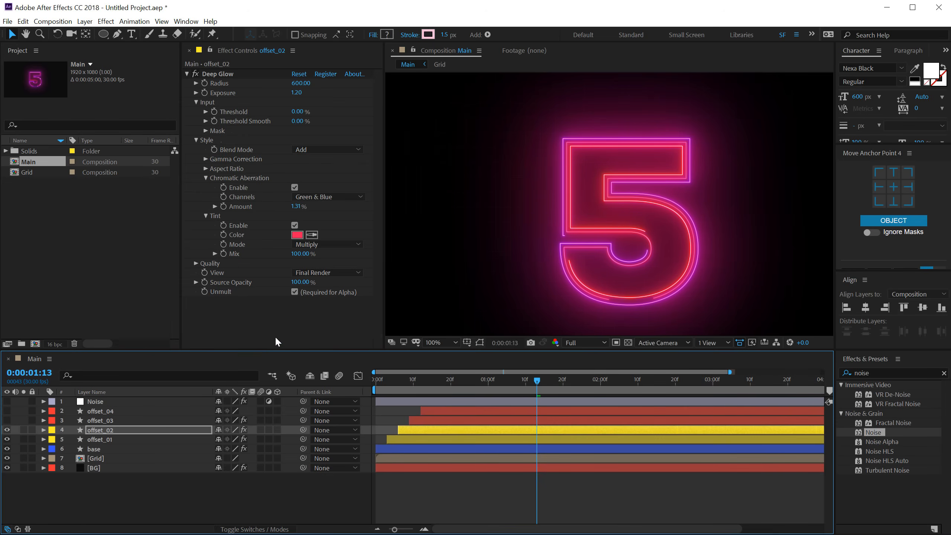
Show the offset_03 layer and set its stroke color to light purple EEC6FF
{"action": "left_click", "coordinate": [7, 420]}
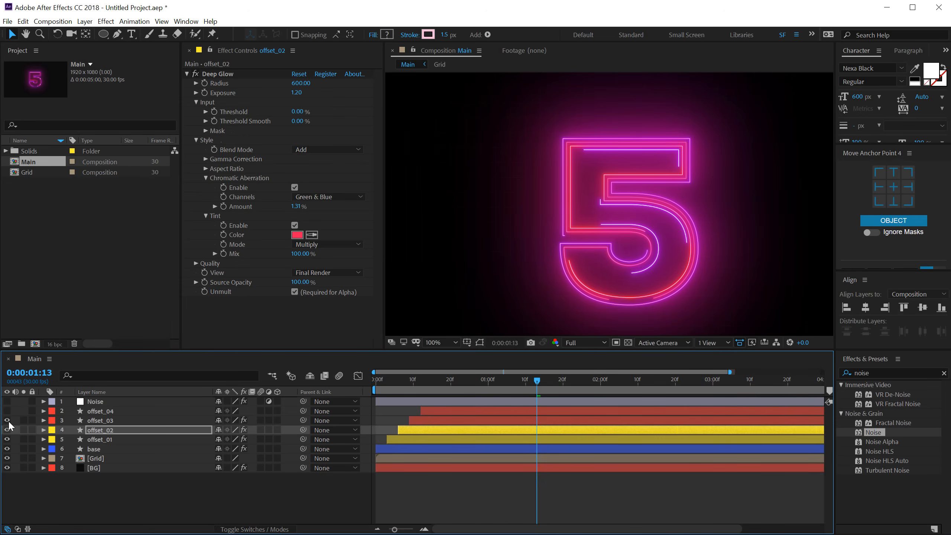
{"action": "left_click", "coordinate": [93, 421]}
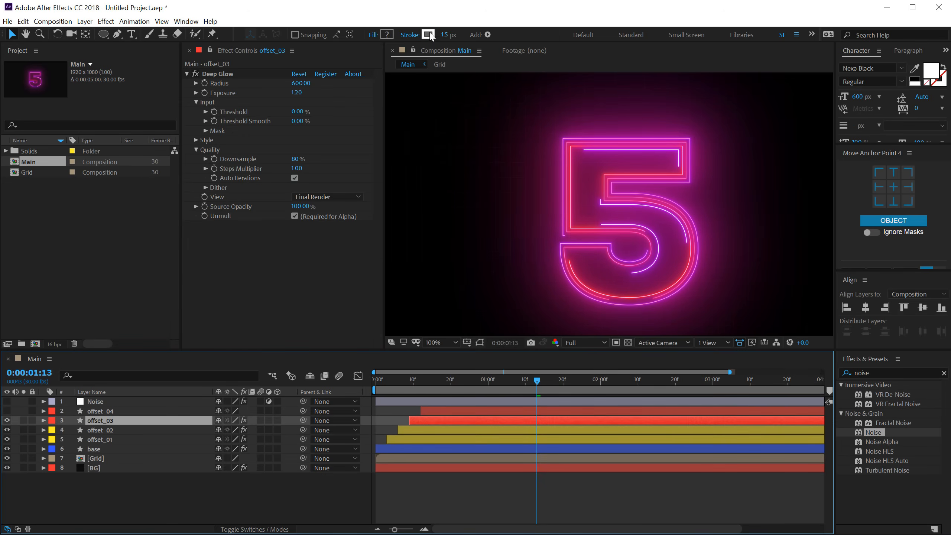
{"action": "left_click", "coordinate": [428, 34]}
{"action": "left_click_drag", "start_coordinate": [390, 171], "coordinate": [387, 146]}
{"action": "left_click_drag", "start_coordinate": [270, 123], "coordinate": [265, 110]}
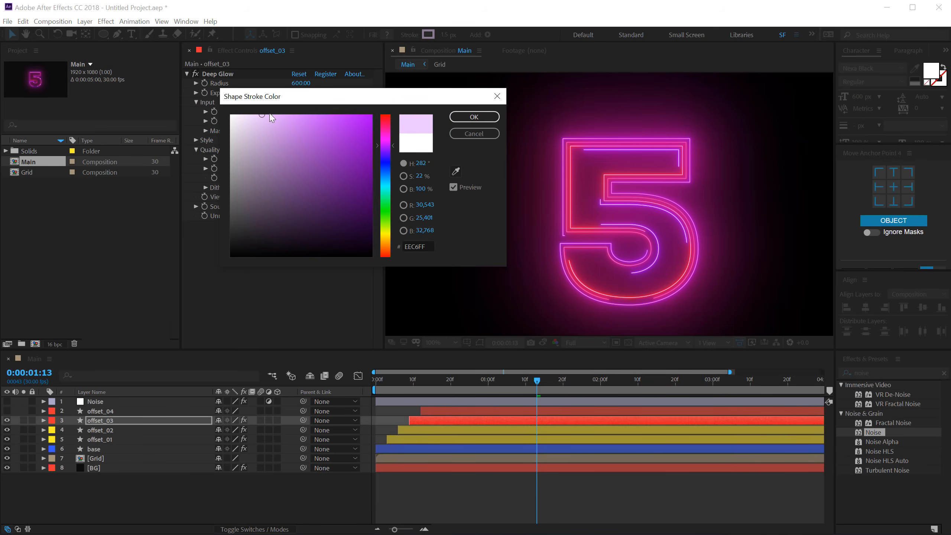
{"action": "left_click", "coordinate": [474, 117]}
Show the offset_04 layer and paste the base layer's copied Deep Glow effect onto it
{"action": "left_click", "coordinate": [7, 411]}
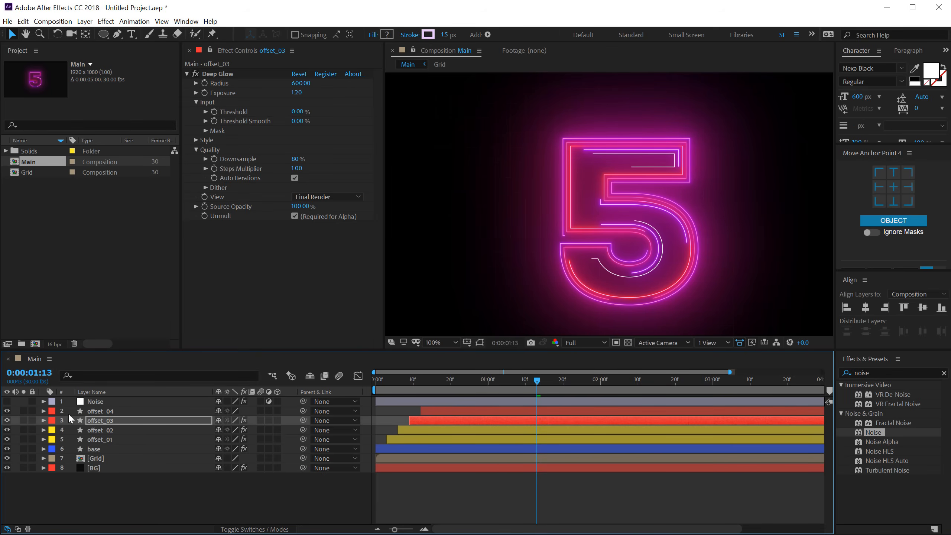
{"action": "left_click", "coordinate": [108, 412]}
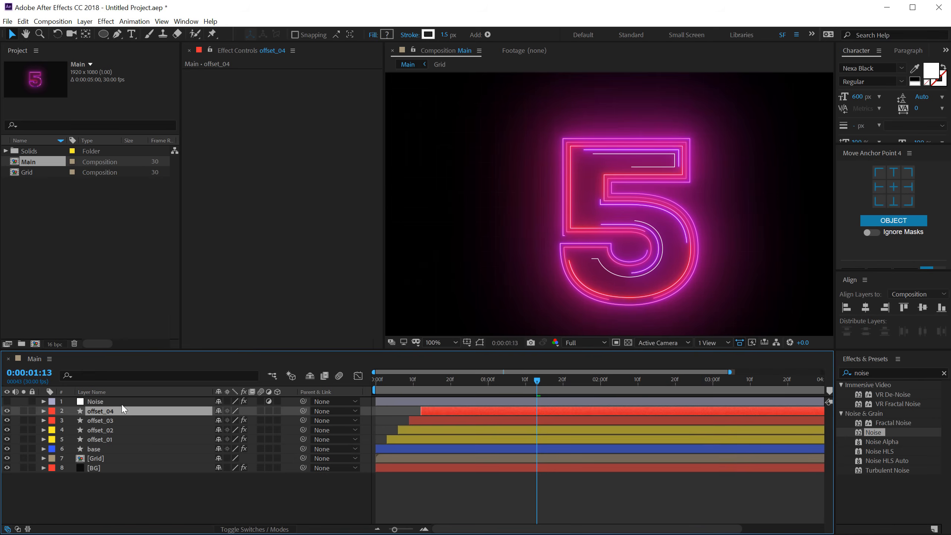
{"action": "key", "text": "ctrl+v"}
Set the stroke color of the offset_04 layer to light pink FFC8D8
{"action": "left_click", "coordinate": [428, 34]}
{"action": "left_click_drag", "start_coordinate": [282, 121], "coordinate": [261, 106]}
{"action": "left_click", "coordinate": [386, 122]}
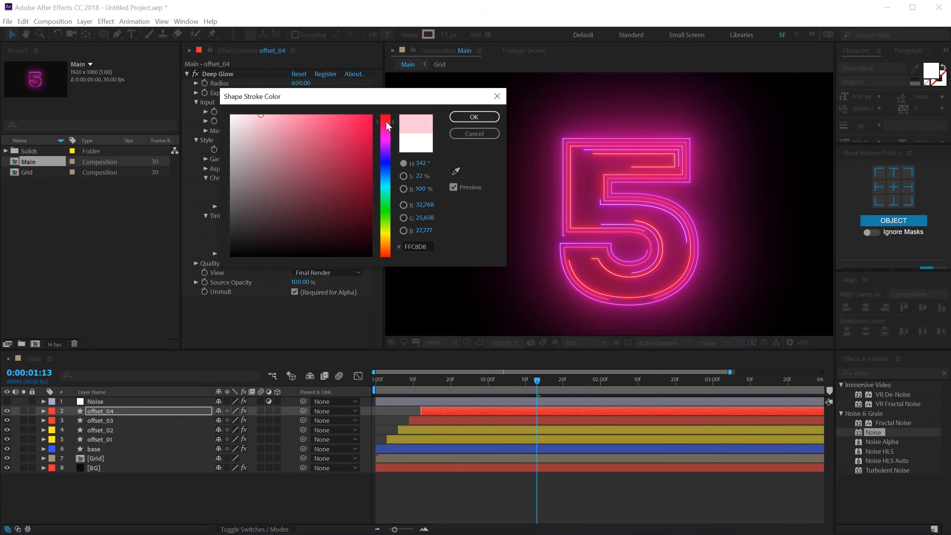
{"action": "left_click", "coordinate": [474, 117]}
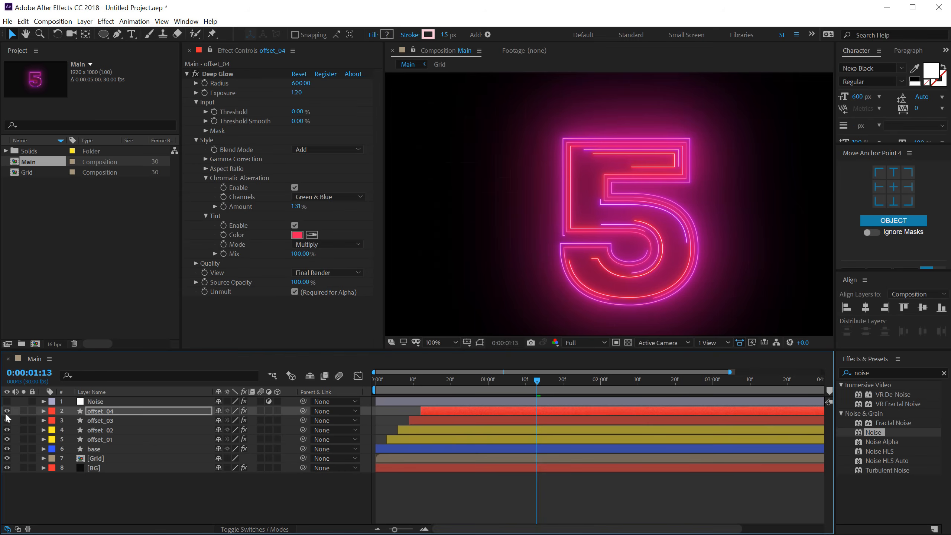
Show the Noise layer again and scrub through the number's animation, stopping at 0:00:02:17
{"action": "left_click", "coordinate": [7, 401]}
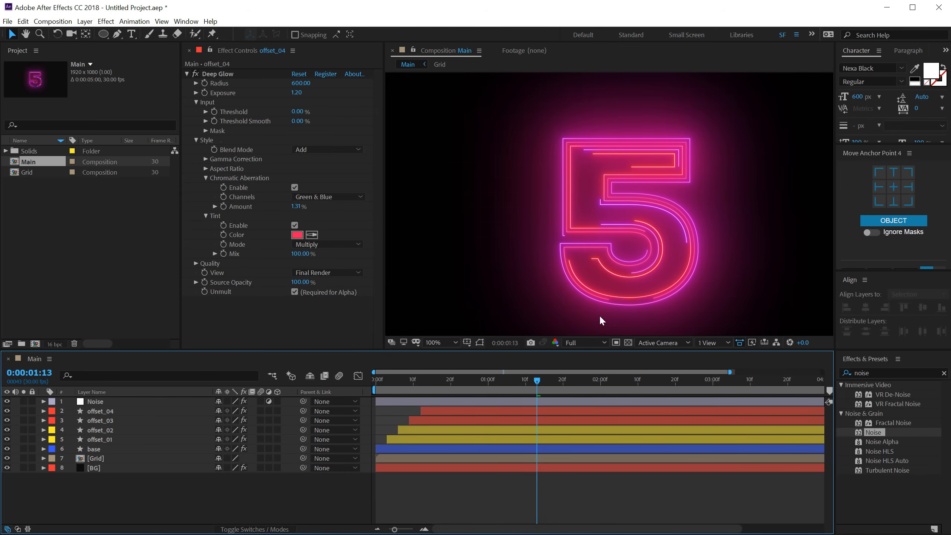
{"action": "key", "text": "h"}
{"action": "left_click_drag", "start_coordinate": [580, 243], "coordinate": [558, 220]}
{"action": "key", "text": "v"}
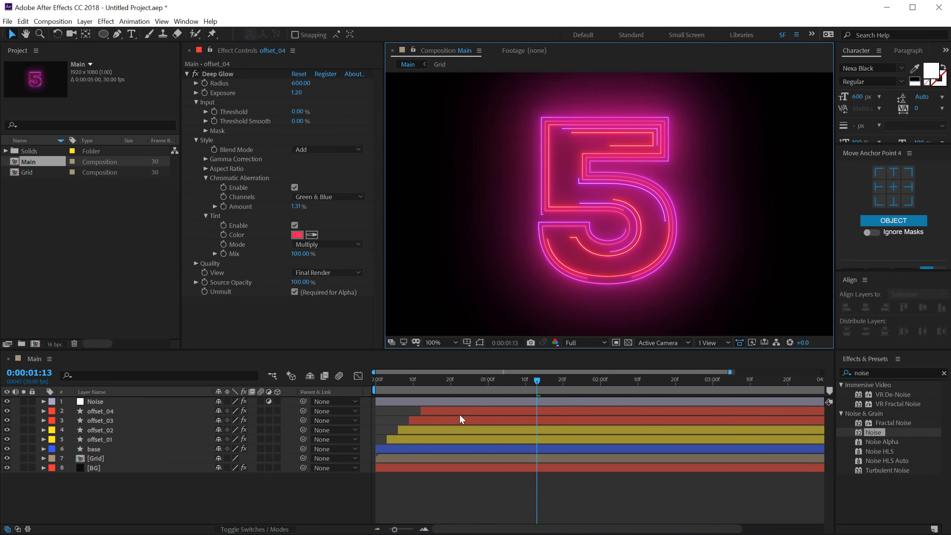
{"action": "scroll", "coordinate": [457, 422], "scroll_direction": "down", "scroll_amount": 2}
{"action": "left_click_drag", "start_coordinate": [383, 379], "coordinate": [607, 380]}
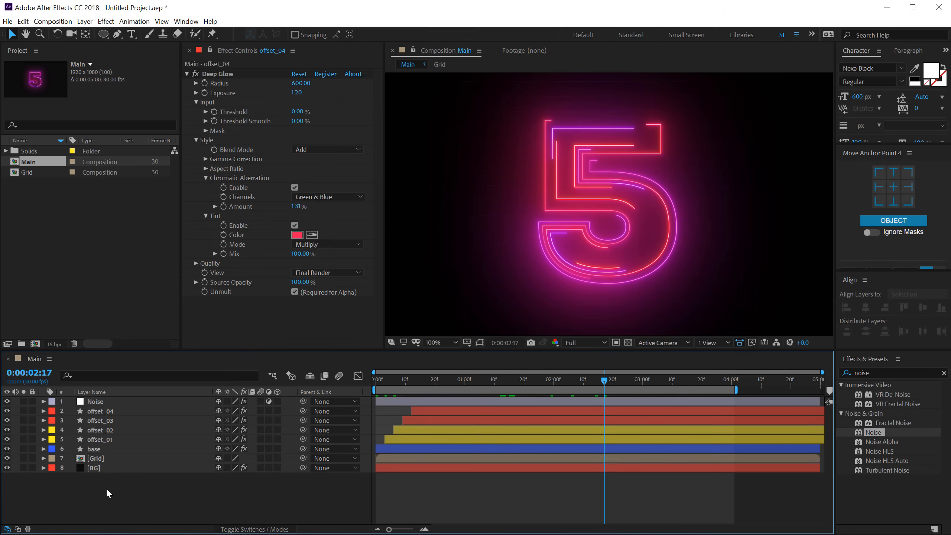
Draw a circle with white fill and 0 px stroke over the upper-left corner of the 5 on a new shape layer
{"action": "left_click", "coordinate": [103, 34]}
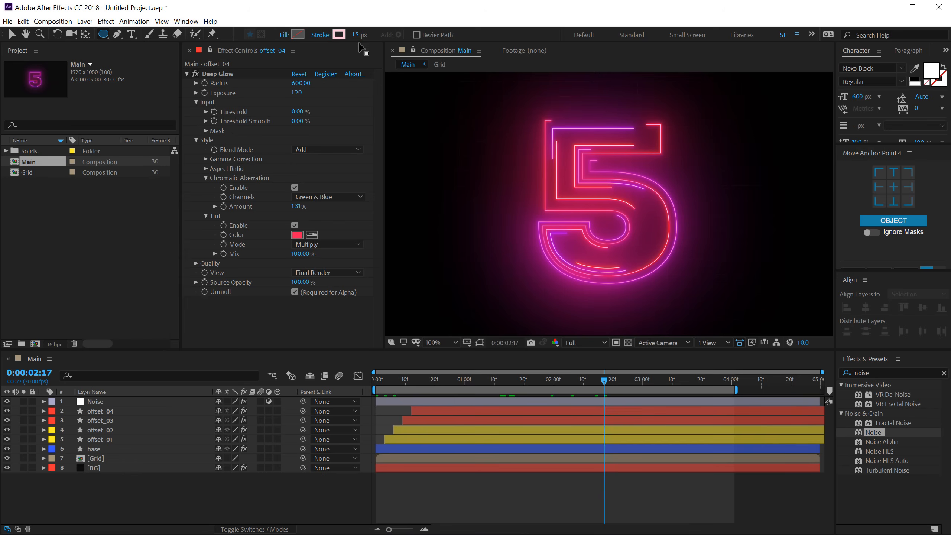
{"action": "left_click_drag", "start_coordinate": [359, 35], "coordinate": [272, 33]}
{"action": "left_click", "coordinate": [298, 34]}
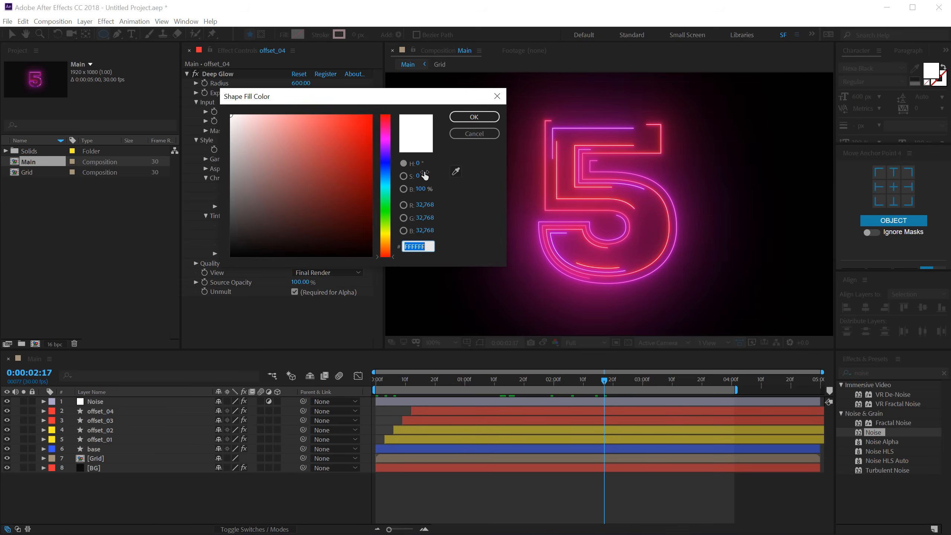
{"action": "left_click", "coordinate": [475, 118]}
{"action": "left_click_drag", "start_coordinate": [526, 96], "coordinate": [601, 172]}
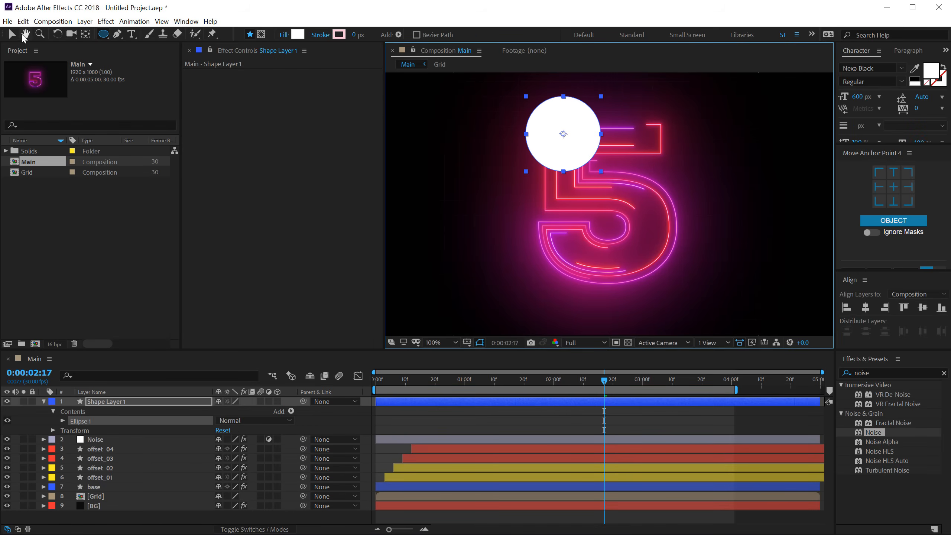
Turn the circle's shape layer into an adjustment layer and rename it Circke
{"action": "key", "text": "v"}
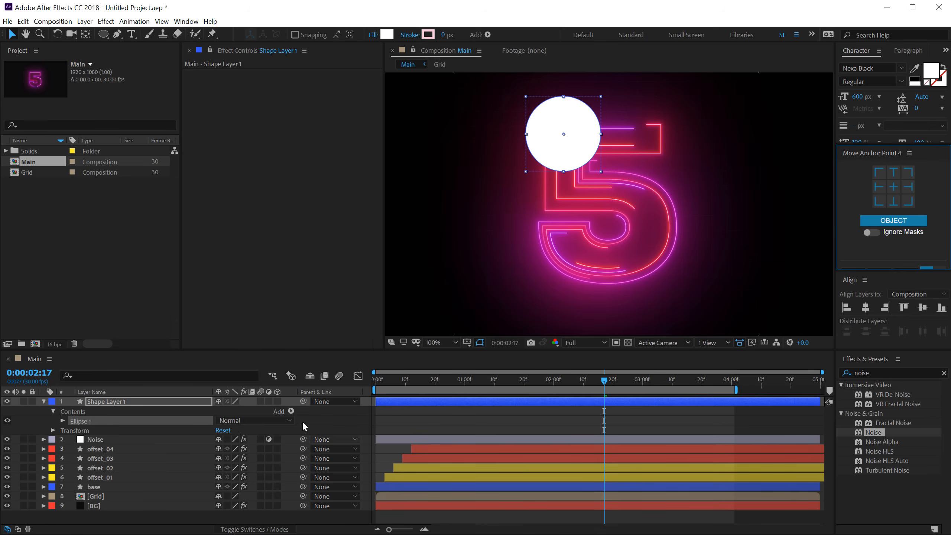
{"action": "left_click", "coordinate": [269, 401]}
{"action": "left_click", "coordinate": [83, 401]}
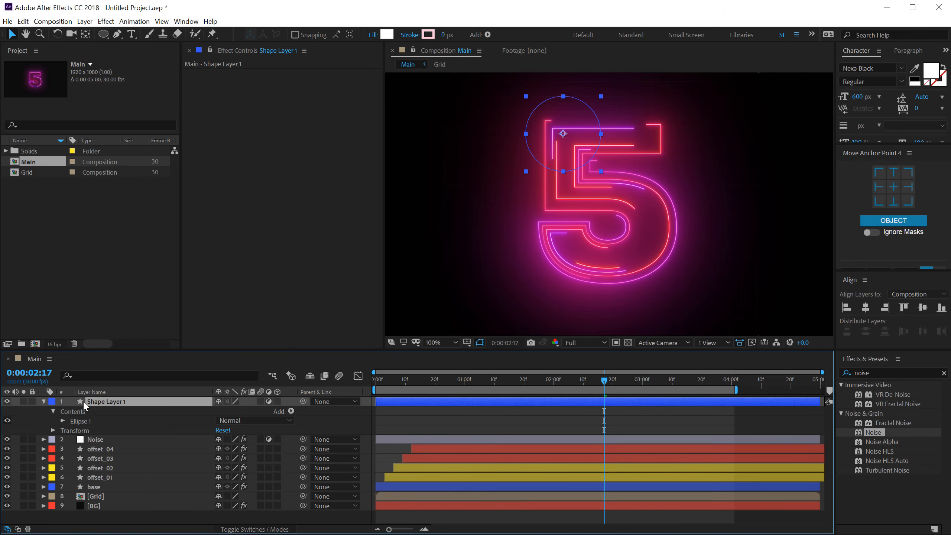
{"action": "key", "text": "Return"}
{"action": "type", "text": "Ci"}
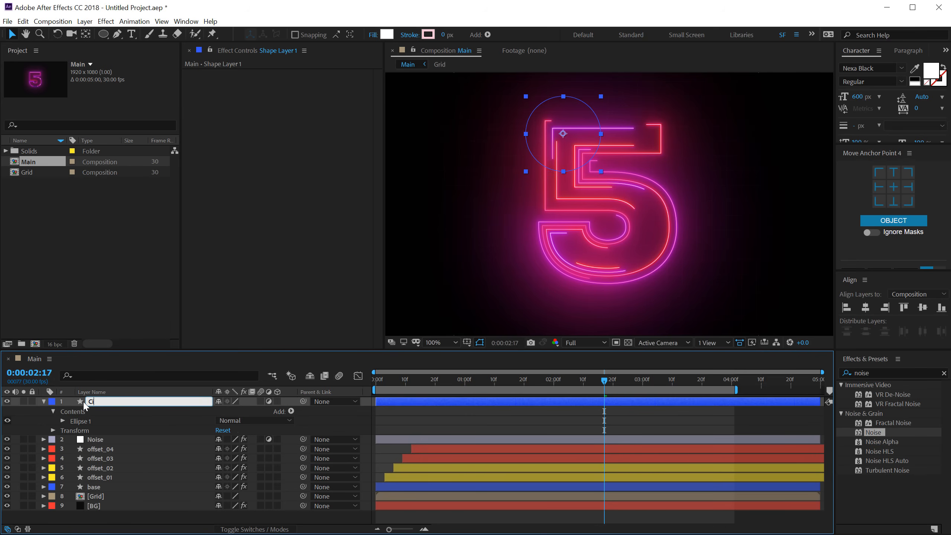
{"action": "type", "text": "rcke"}
{"action": "key", "text": "Return"}
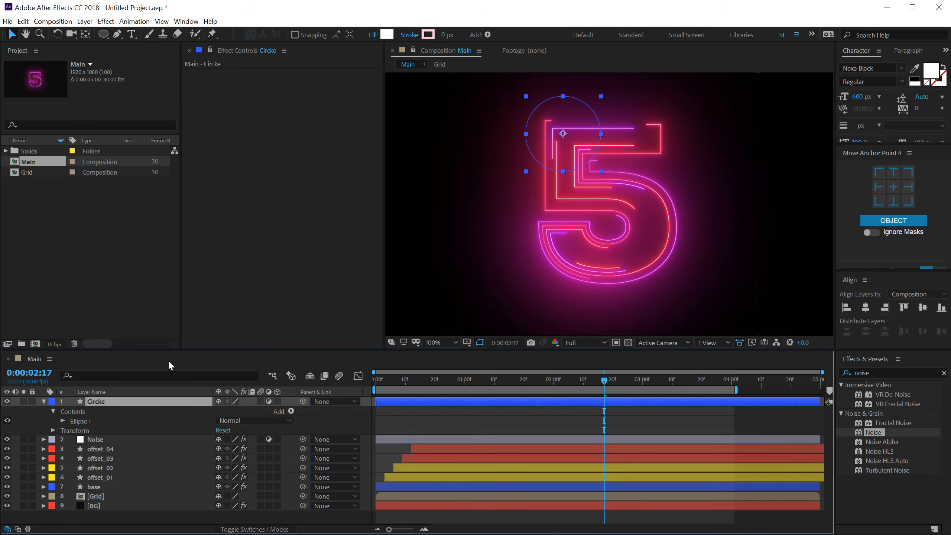
Move the Circke circle slightly up and left, and apply a Transform effect to it with Scale Height 117
{"action": "left_click_drag", "start_coordinate": [567, 172], "coordinate": [554, 169]}
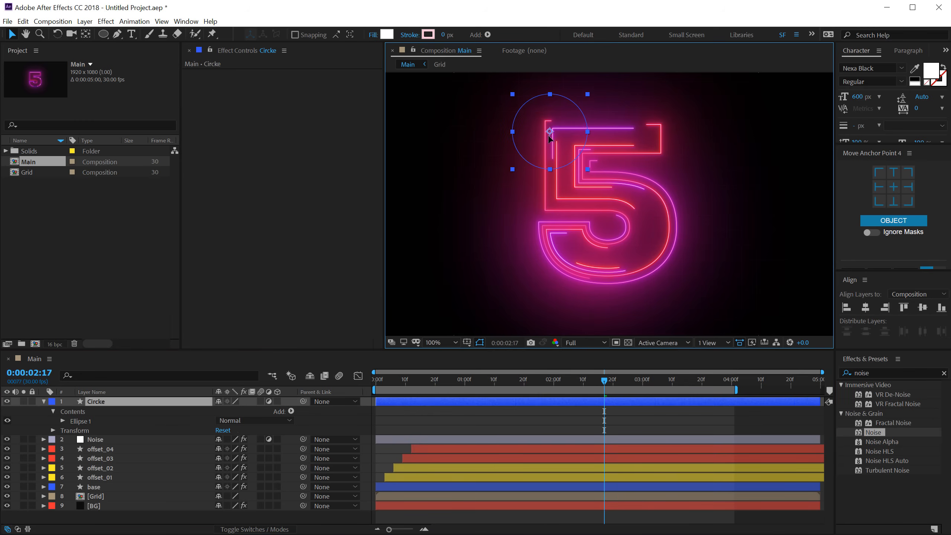
{"action": "left_click", "coordinate": [880, 373]}
{"action": "key", "text": "BackSpace"}
{"action": "key", "text": "BackSpace"}
{"action": "key", "text": "BackSpace"}
{"action": "key", "text": "BackSpace"}
{"action": "key", "text": "BackSpace"}
{"action": "type", "text": "tran"}
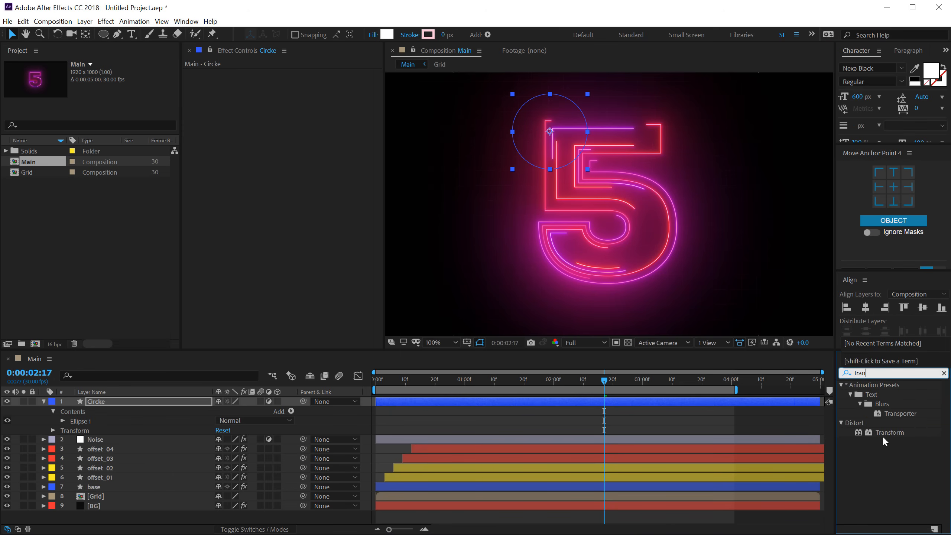
{"action": "double_click", "coordinate": [884, 434]}
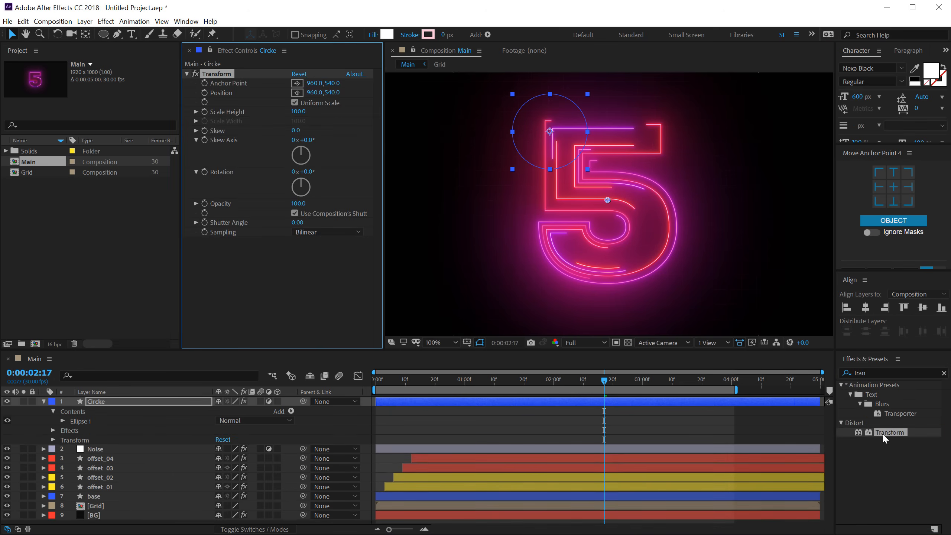
{"action": "left_click_drag", "start_coordinate": [296, 111], "coordinate": [304, 109]}
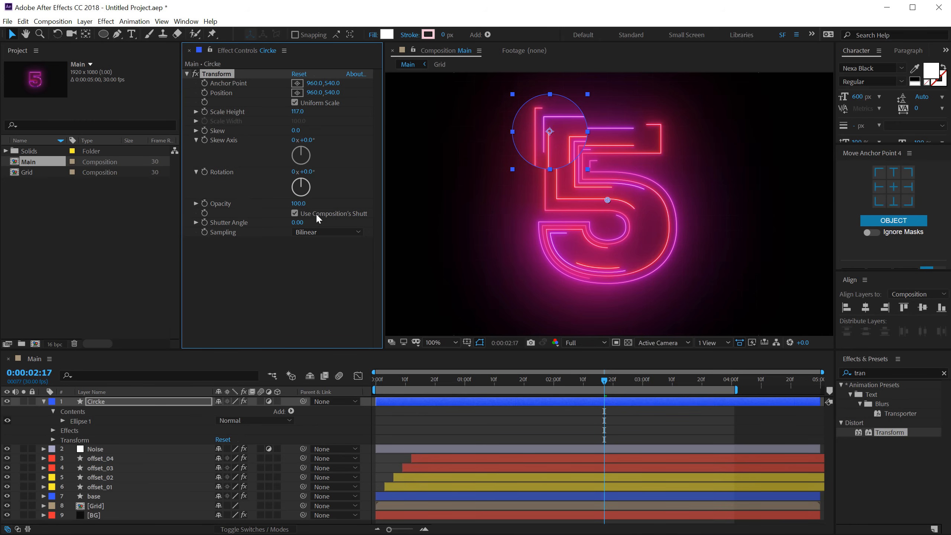
Duplicate the Circke layer and place the copy over the lower-right curve of the 5
{"action": "left_click", "coordinate": [74, 401]}
{"action": "key", "text": "ctrl+d"}
{"action": "left_click_drag", "start_coordinate": [559, 146], "coordinate": [673, 270]}
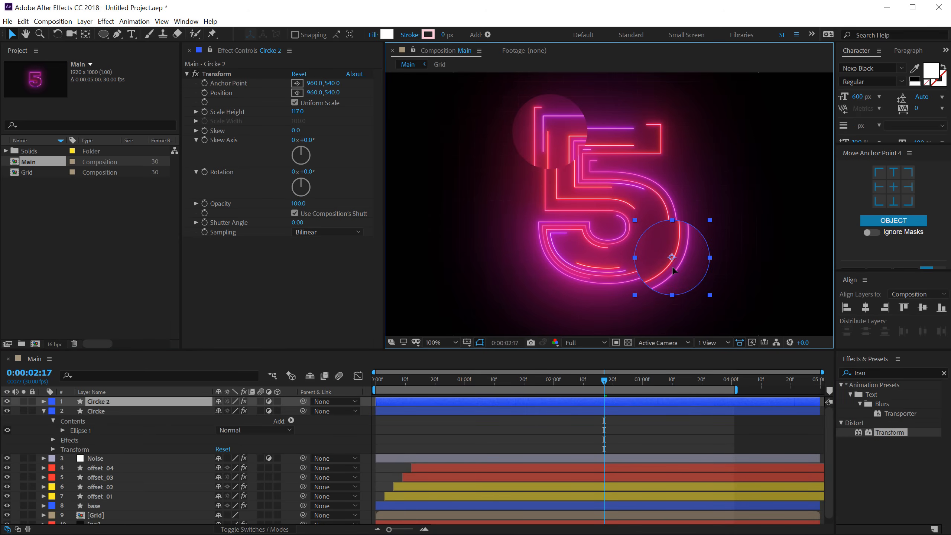
{"action": "left_click", "coordinate": [533, 431]}
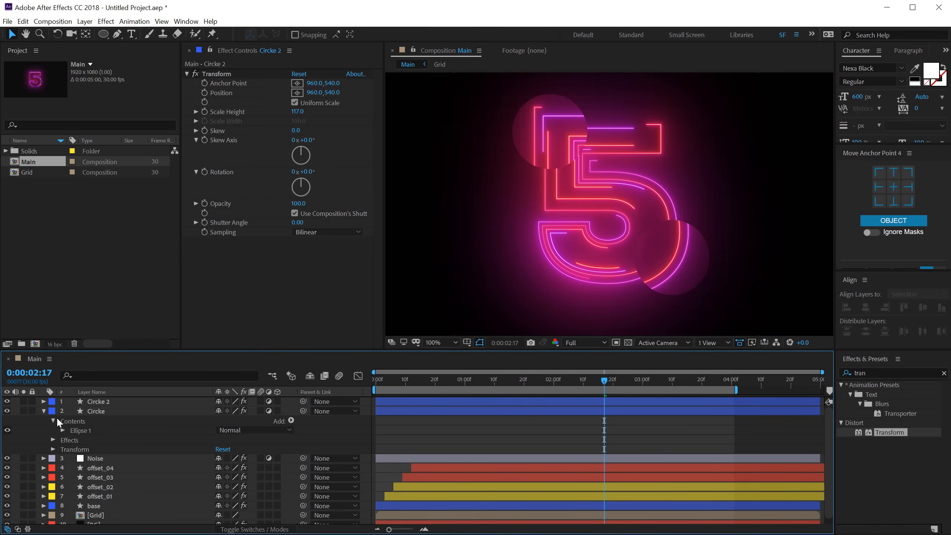
Collapse the expanded properties of all layers and move the current time to 0:00:02:00
{"action": "key", "text": "ctrl+a"}
{"action": "key", "text": "u"}
{"action": "key", "text": "u"}
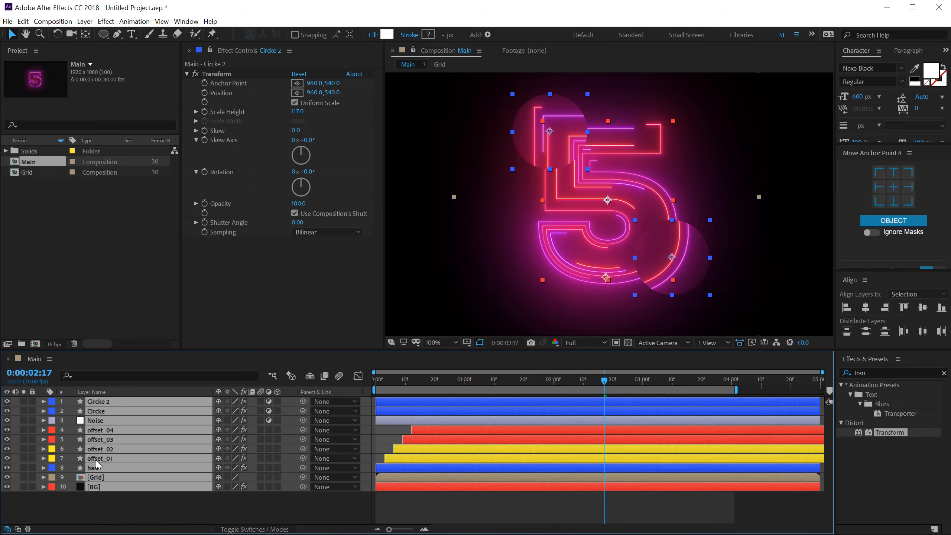
{"action": "left_click", "coordinate": [97, 501]}
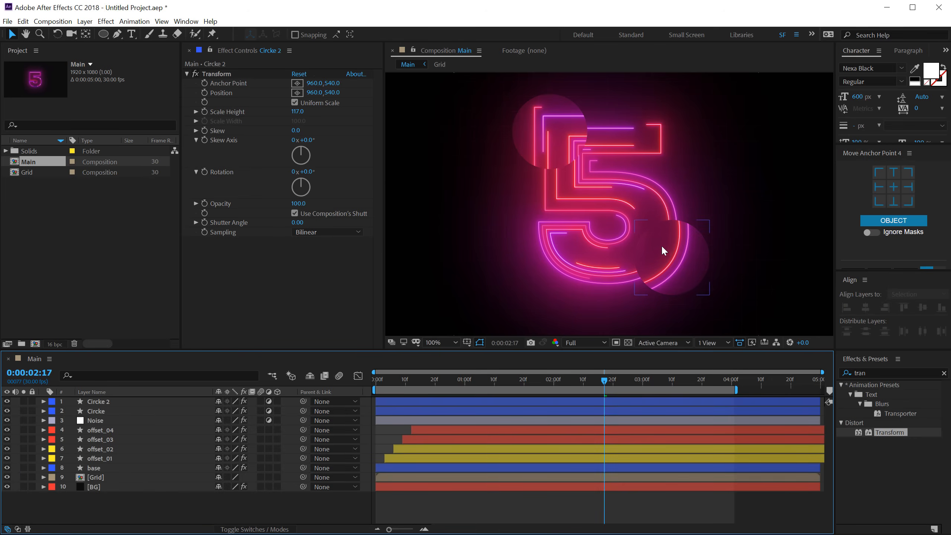
{"action": "left_click_drag", "start_coordinate": [403, 377], "coordinate": [554, 379]}
Create a new adjustment layer above all other layers and name it CC
{"action": "right_click", "coordinate": [106, 392]}
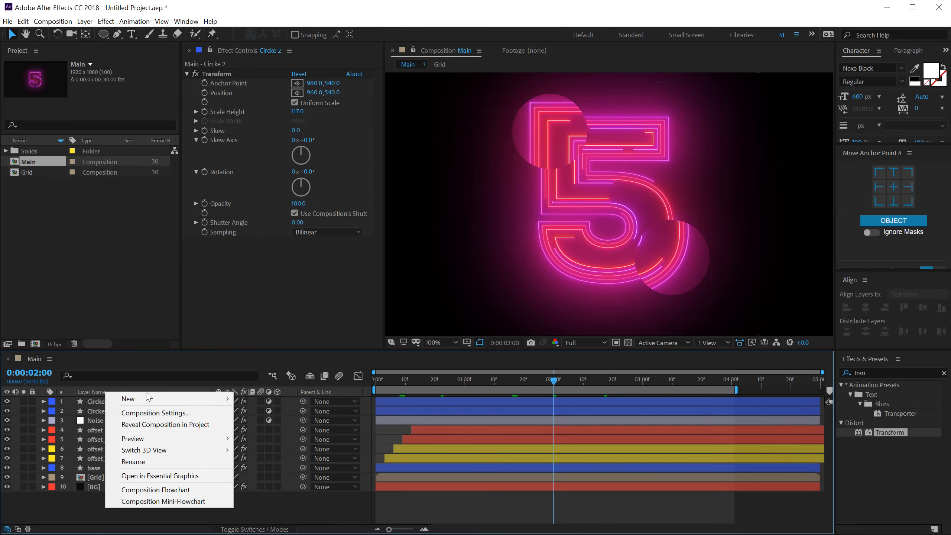
{"action": "mouse_move", "coordinate": [152, 400]}
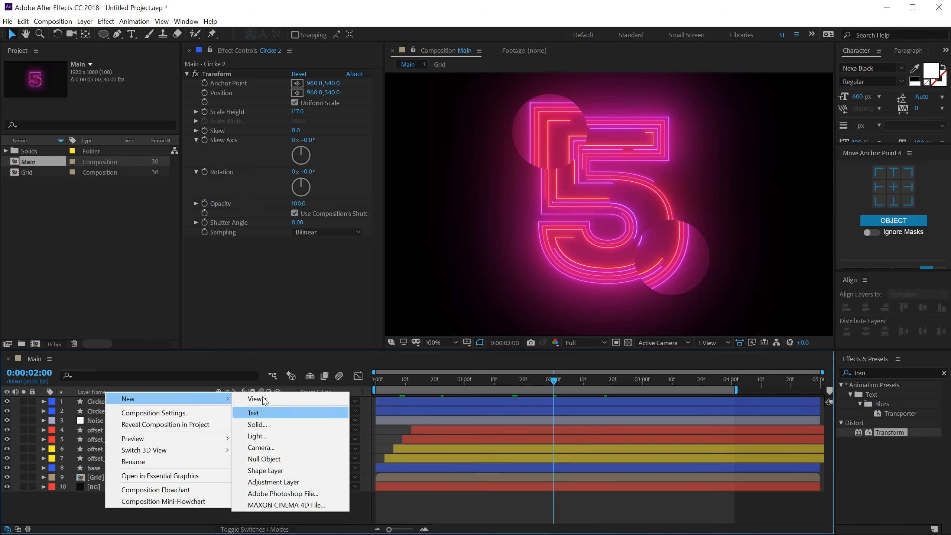
{"action": "left_click", "coordinate": [267, 482]}
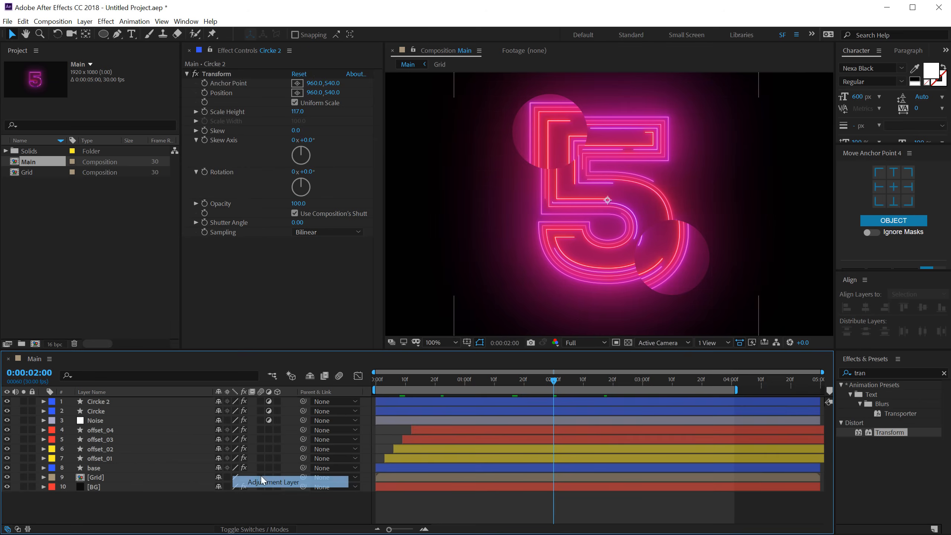
{"action": "key", "text": "Return"}
{"action": "type", "text": "CC"}
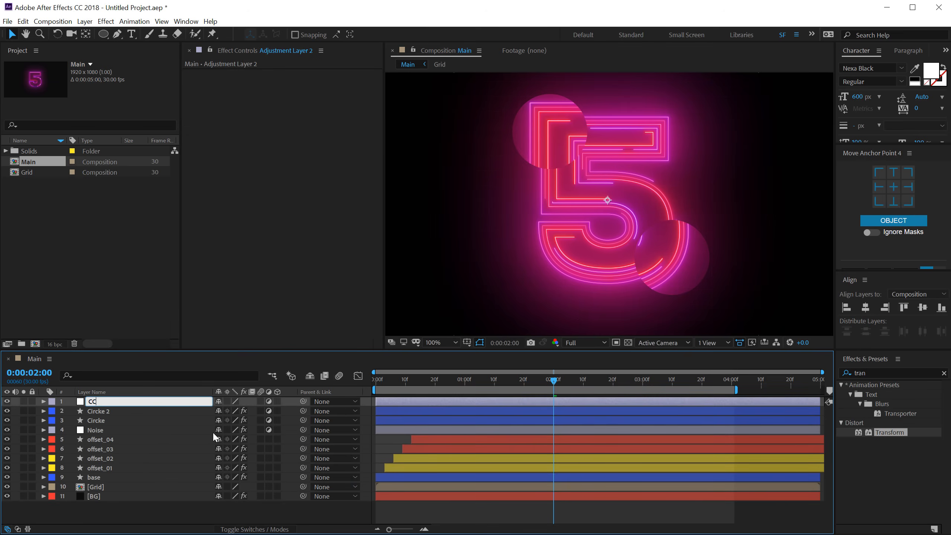
{"action": "key", "text": "Return"}
Apply the Curves color correction effect to the CC adjustment layer
{"action": "key", "text": "ctrl+space"}
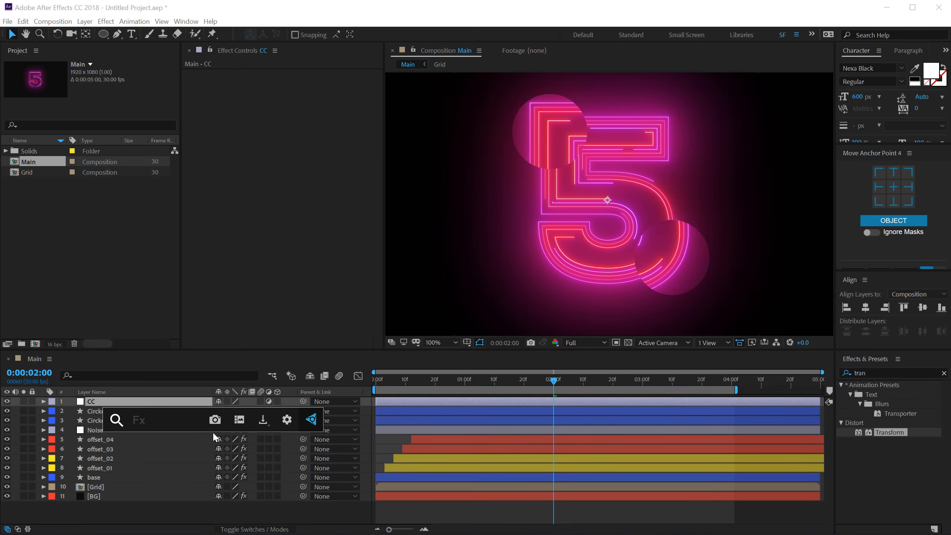
{"action": "left_click", "coordinate": [49, 507]}
{"action": "left_click", "coordinate": [113, 402]}
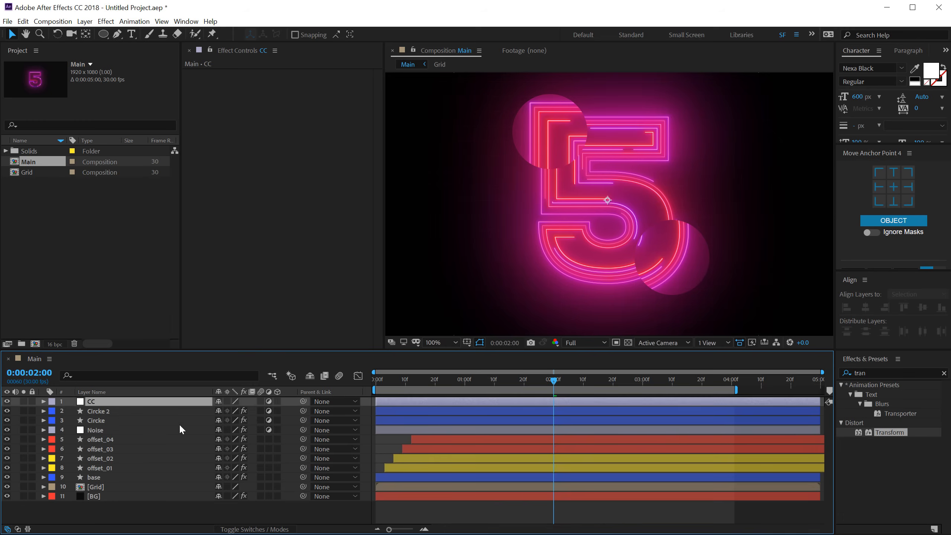
{"action": "left_click", "coordinate": [872, 374]}
{"action": "type", "text": "curv"}
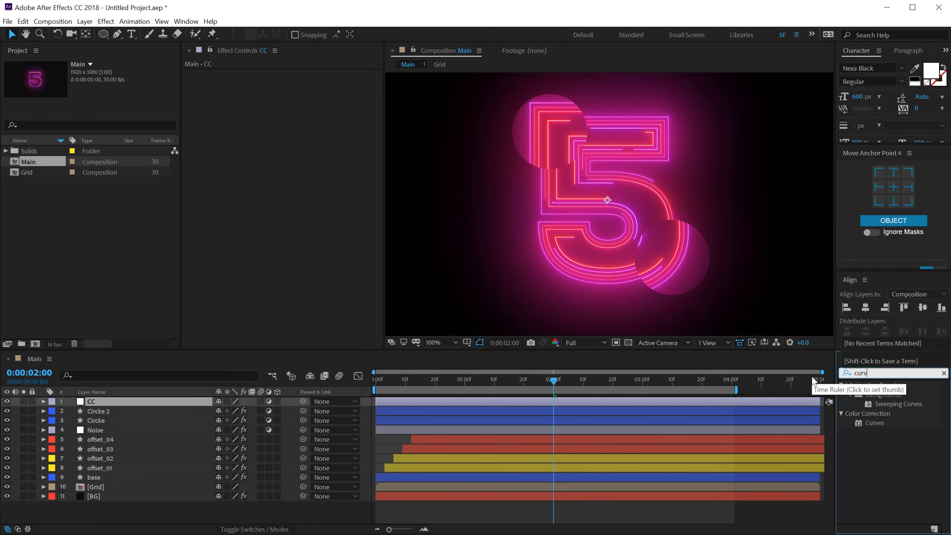
{"action": "double_click", "coordinate": [878, 423]}
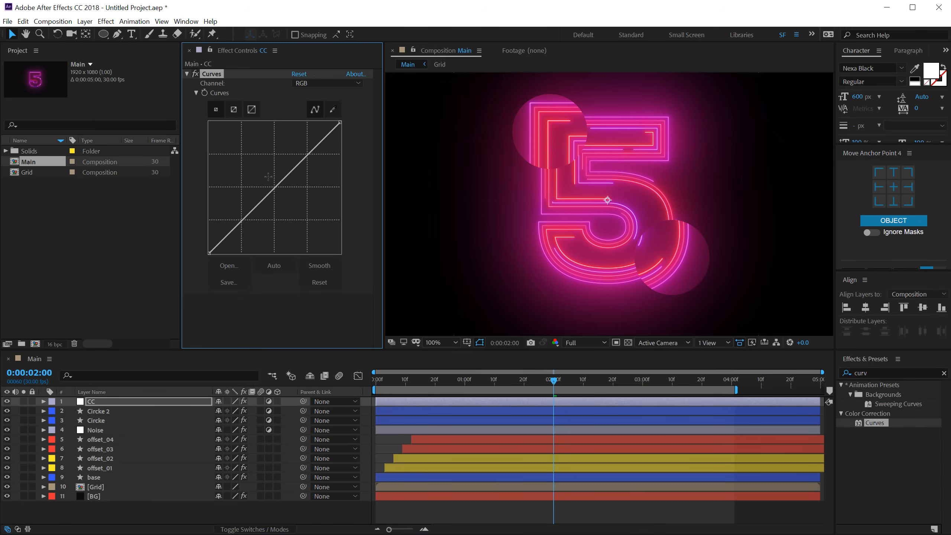
Shape the CC layer's RGB curve into a gentle S with lowered shadows and slightly raised highlights
{"action": "left_click_drag", "start_coordinate": [240, 224], "coordinate": [242, 229]}
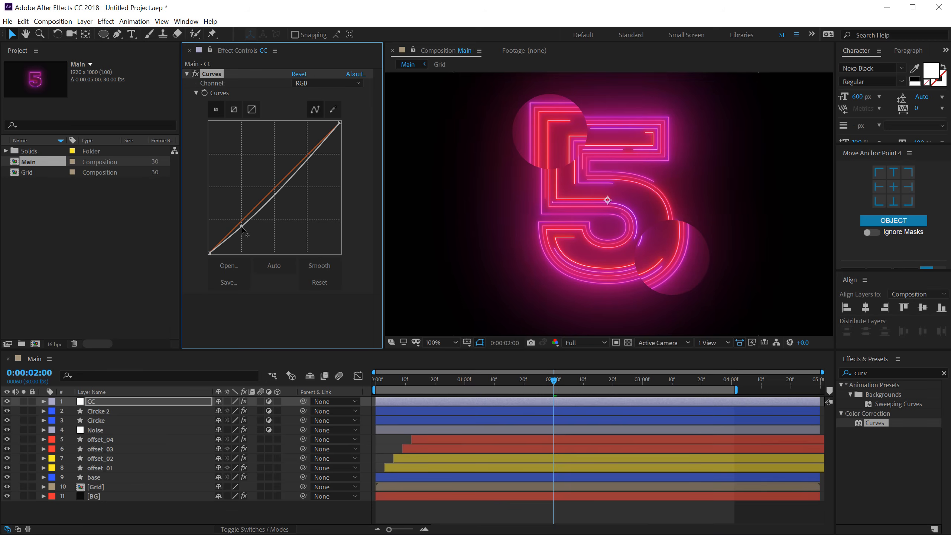
{"action": "left_click_drag", "start_coordinate": [305, 161], "coordinate": [301, 161]}
{"action": "left_click_drag", "start_coordinate": [243, 223], "coordinate": [243, 227]}
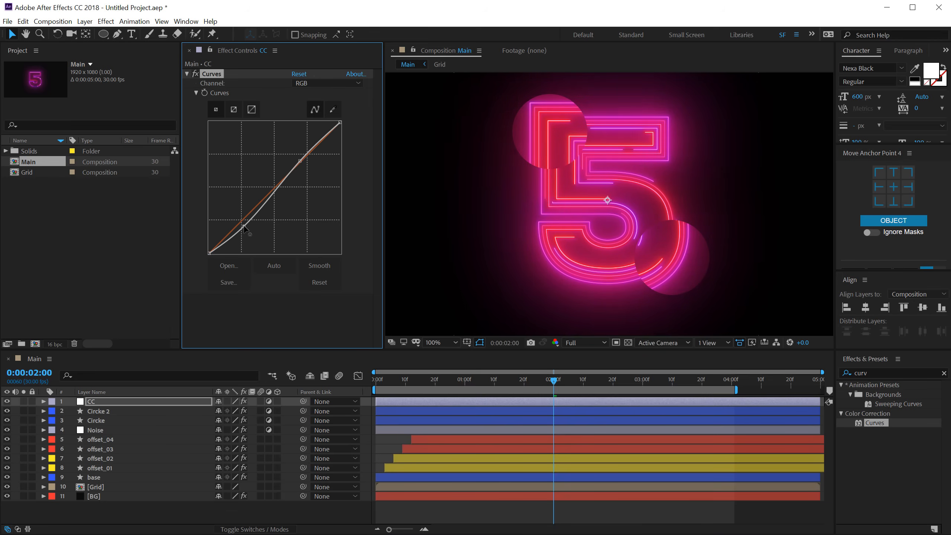
Preview the finished number animation from the start of the composition
{"action": "left_click", "coordinate": [373, 401]}
{"action": "scroll", "coordinate": [555, 272], "scroll_direction": "down", "scroll_amount": 2}
{"action": "scroll", "coordinate": [555, 272], "scroll_direction": "up", "scroll_amount": 2}
{"action": "left_click", "coordinate": [375, 380]}
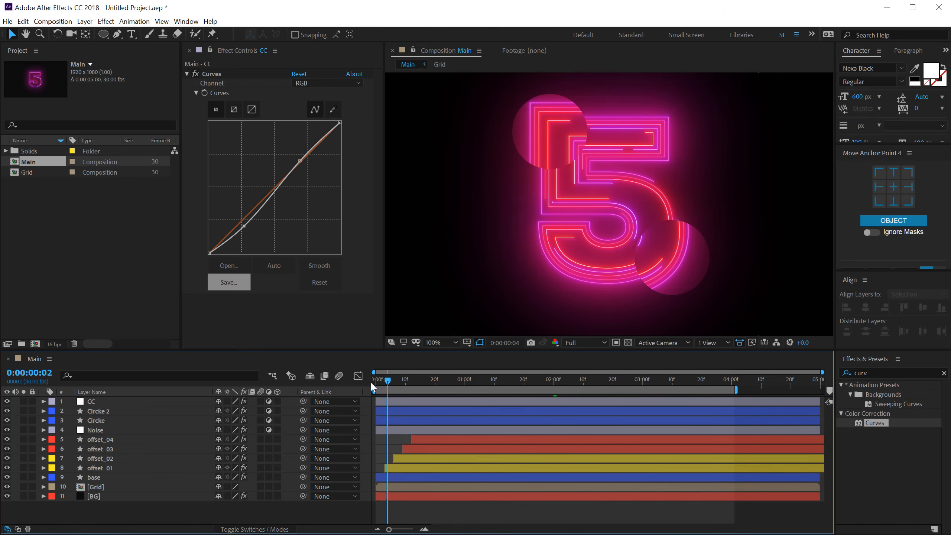
{"action": "key", "text": "space"}
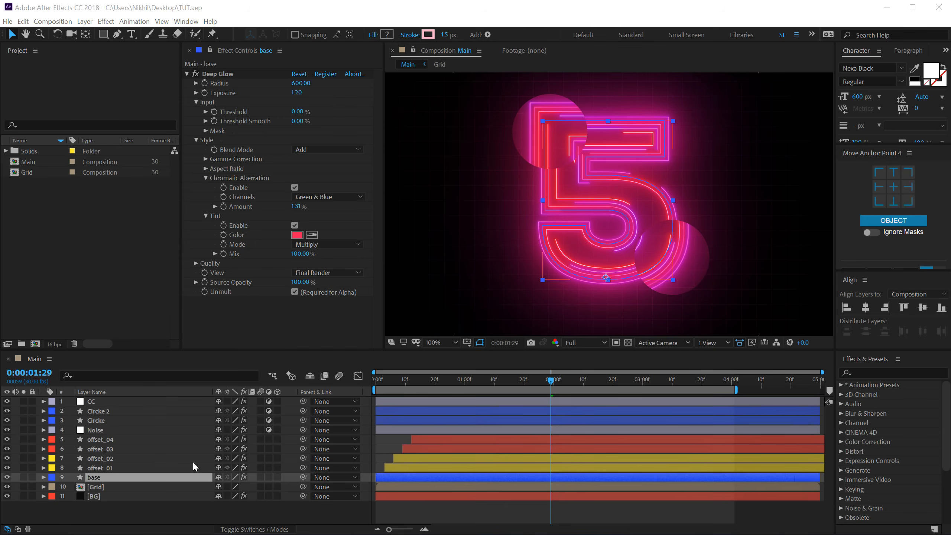
Solo the base layer and expand the Quality settings of its Deep Glow effect
{"action": "left_click", "coordinate": [138, 509]}
{"action": "left_click", "coordinate": [93, 479]}
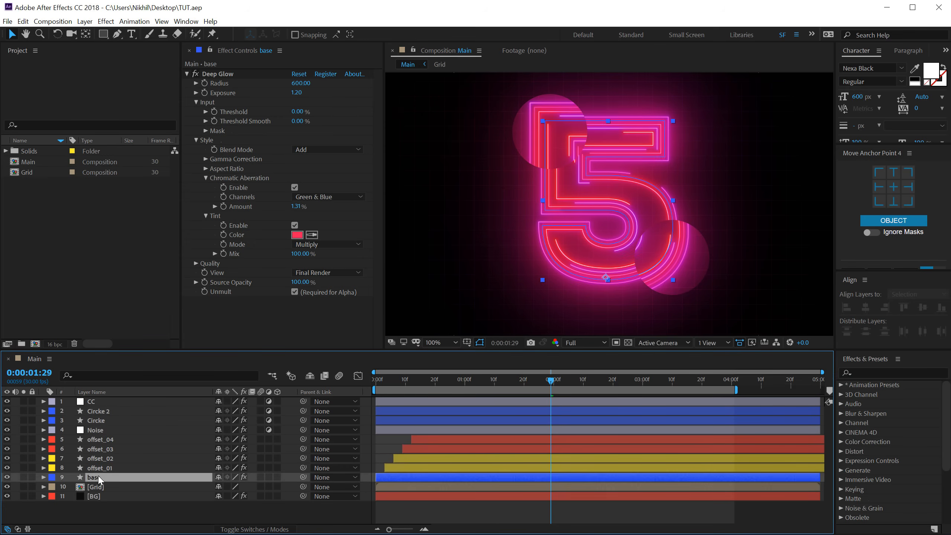
{"action": "left_click", "coordinate": [23, 477]}
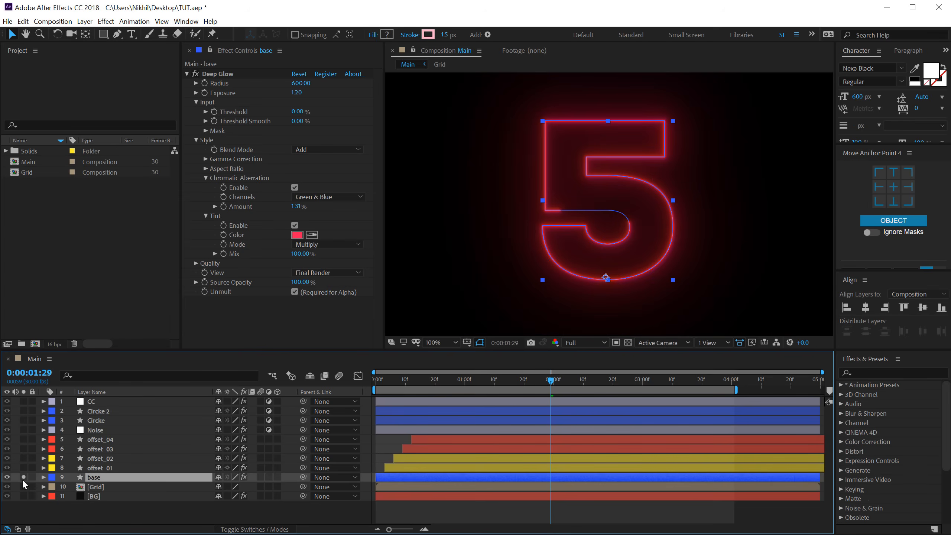
{"action": "left_click", "coordinate": [196, 264]}
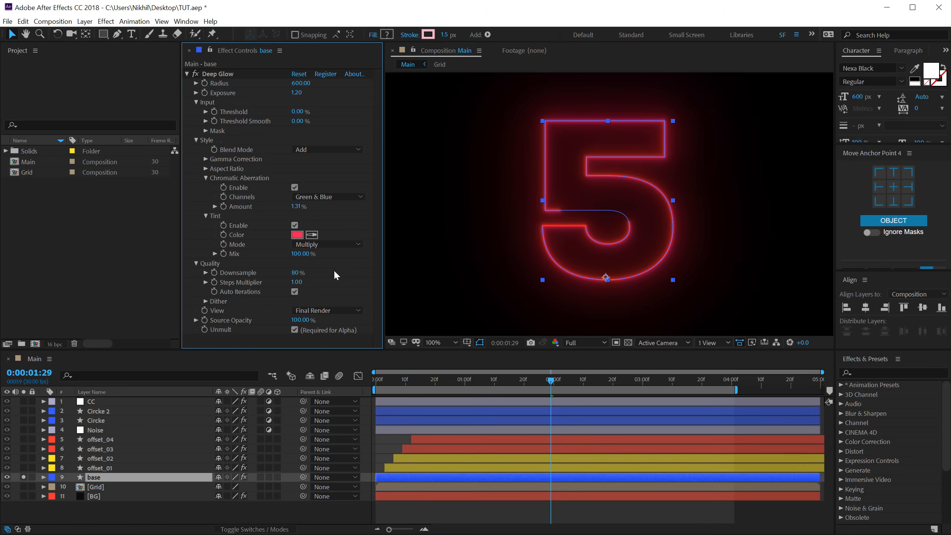
Turn off Deep Glow's Auto Iterations on the base layer, and set Steps Multiplier to 1.6 and Downsample to 58%
{"action": "scroll", "coordinate": [667, 226], "scroll_direction": "up", "scroll_amount": 1}
{"action": "mouse_move", "coordinate": [651, 227]}
{"action": "left_mouse_down"}
{"action": "mouse_move", "coordinate": [647, 218]}
{"action": "mouse_move", "coordinate": [647, 233]}
{"action": "left_mouse_up"}
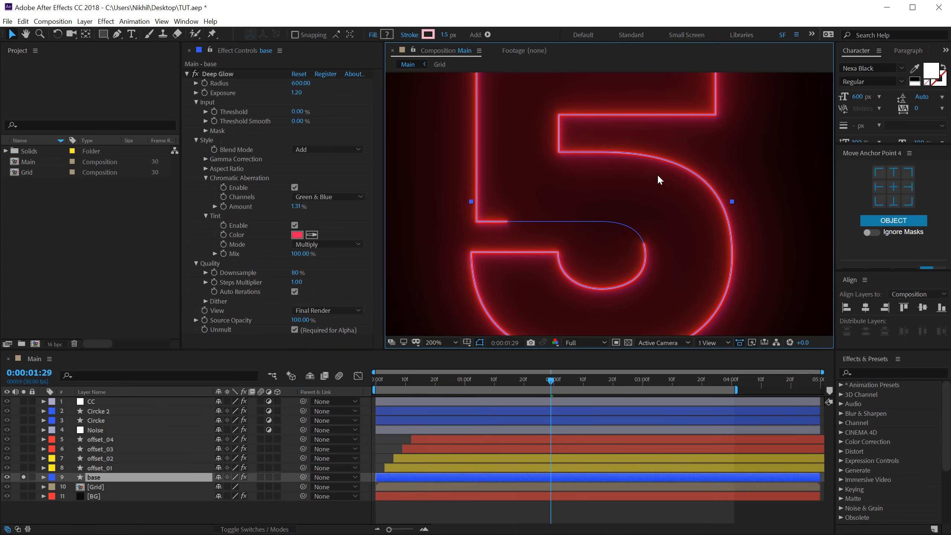
{"action": "left_click", "coordinate": [293, 292]}
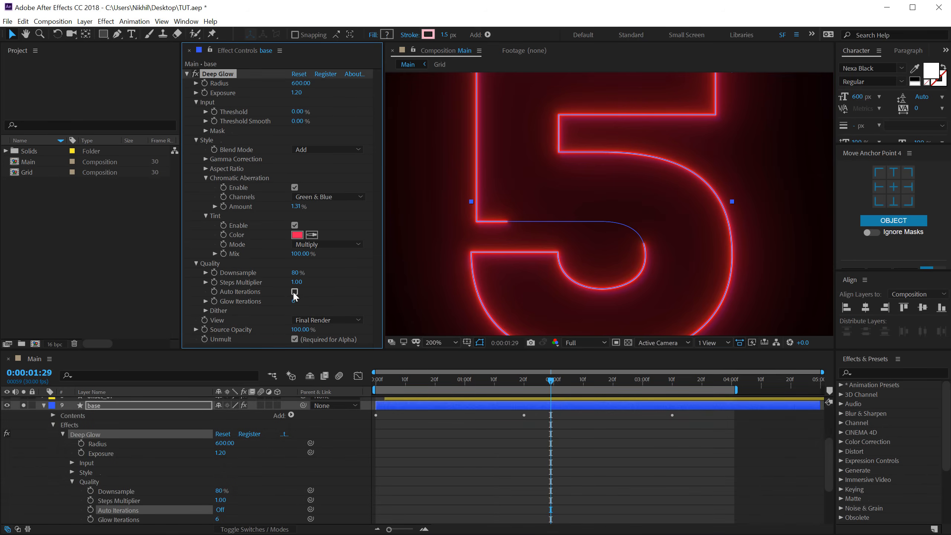
{"action": "left_click", "coordinate": [295, 282]}
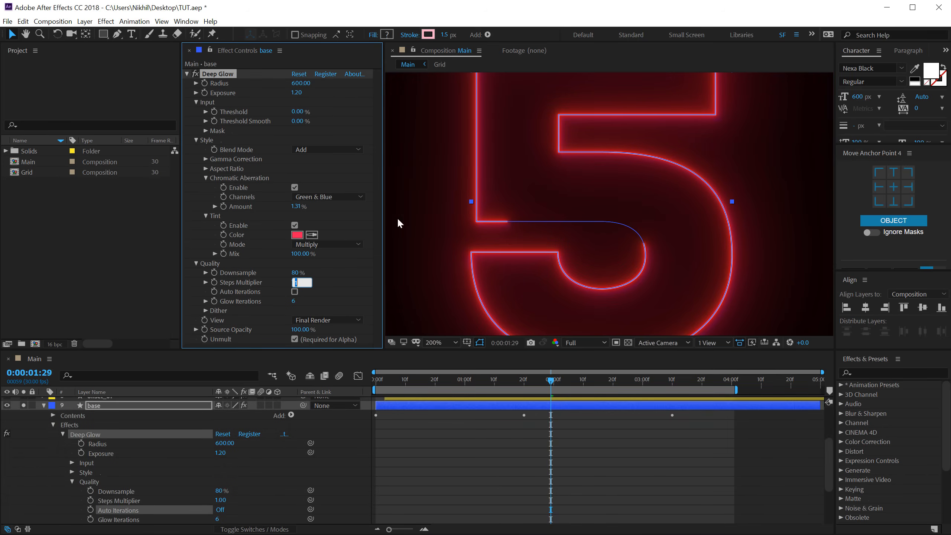
{"action": "type", "text": "1.6"}
{"action": "key", "text": "Return"}
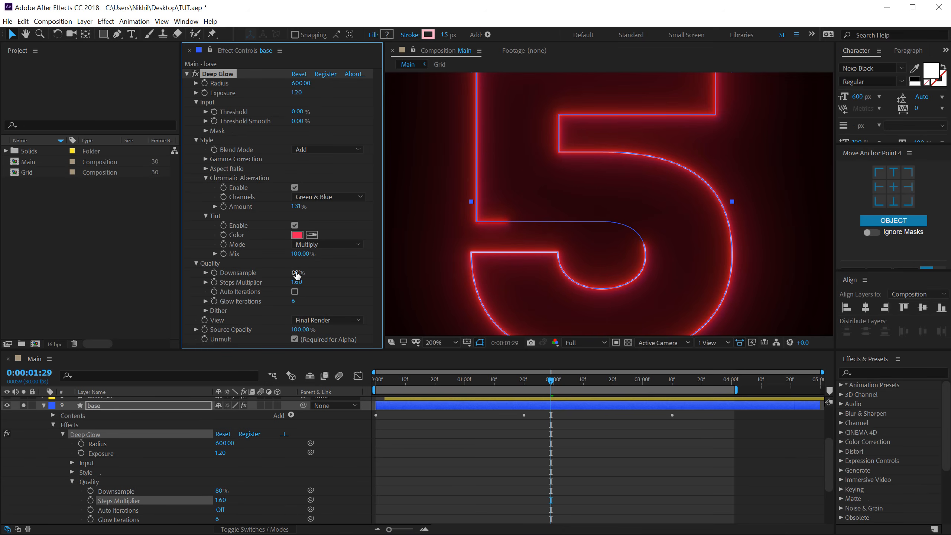
{"action": "left_click_drag", "start_coordinate": [304, 273], "coordinate": [215, 286]}
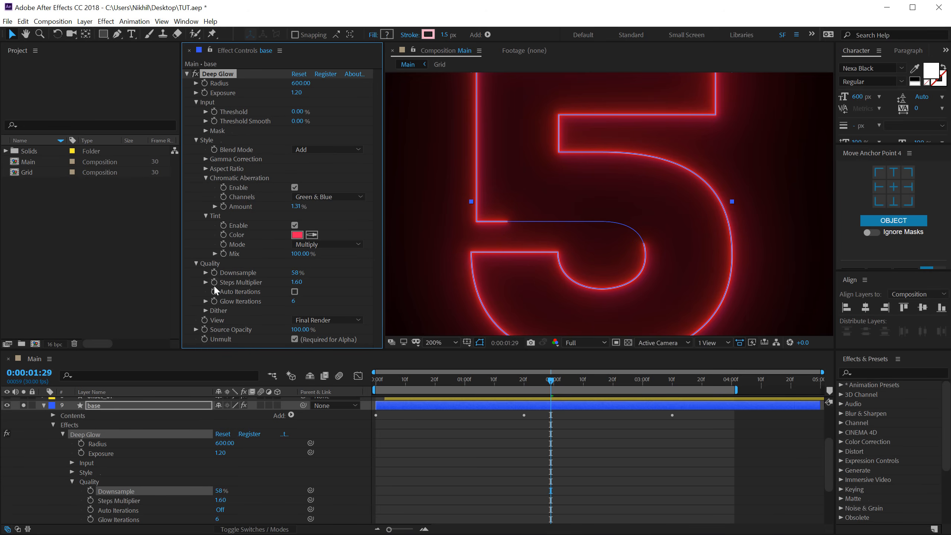
Refine the base layer's Deep Glow quality with a Steps Multiplier of 1.67 and 6 Glow Iterations
{"action": "scroll", "coordinate": [630, 195], "scroll_direction": "up", "scroll_amount": 2}
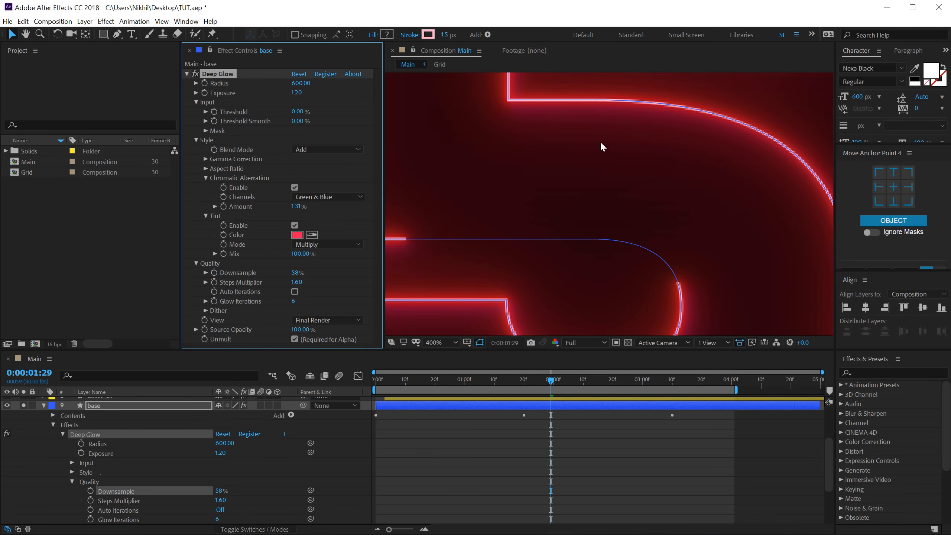
{"action": "scroll", "coordinate": [589, 146], "scroll_direction": "down", "scroll_amount": 2}
{"action": "left_click_drag", "start_coordinate": [297, 283], "coordinate": [361, 266]}
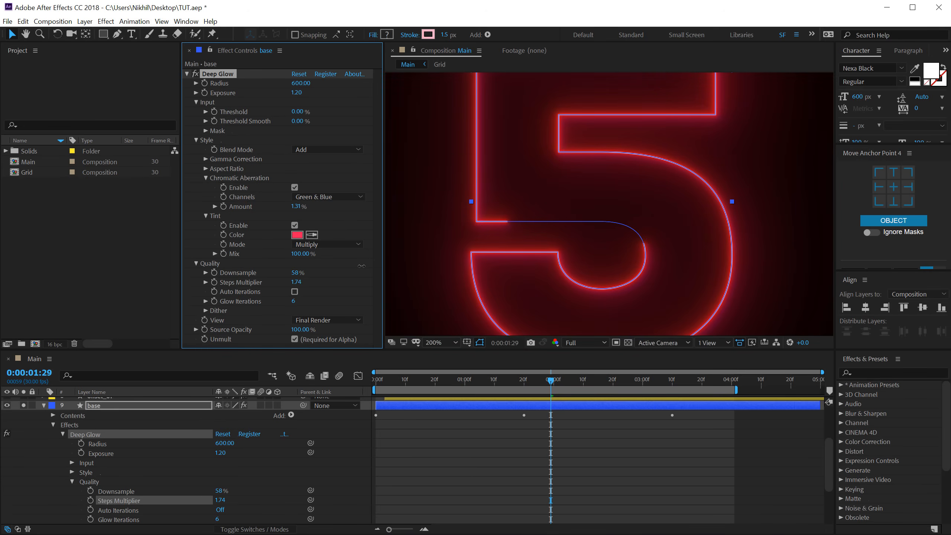
{"action": "left_click", "coordinate": [277, 302]}
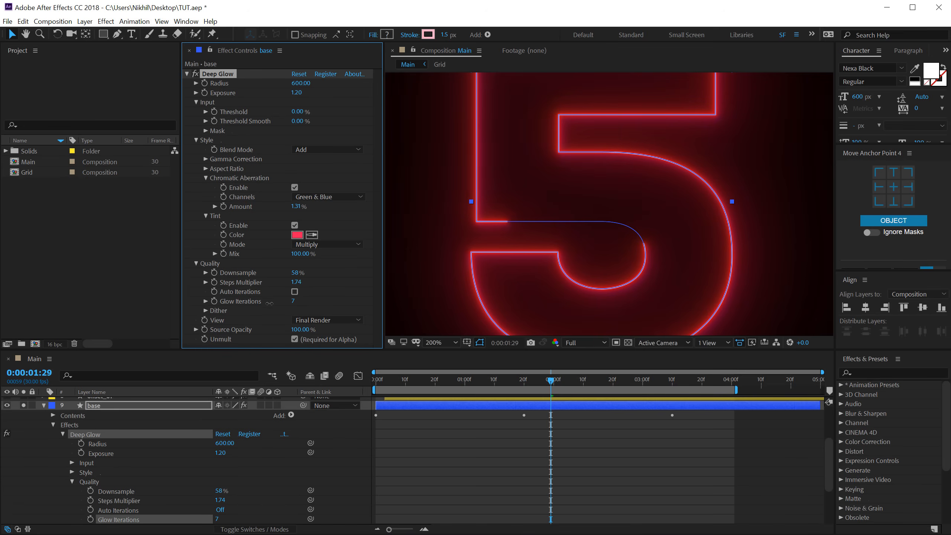
{"action": "mouse_move", "coordinate": [302, 284]}
{"action": "left_mouse_down"}
{"action": "mouse_move", "coordinate": [267, 287]}
{"action": "mouse_move", "coordinate": [298, 282]}
{"action": "left_mouse_up"}
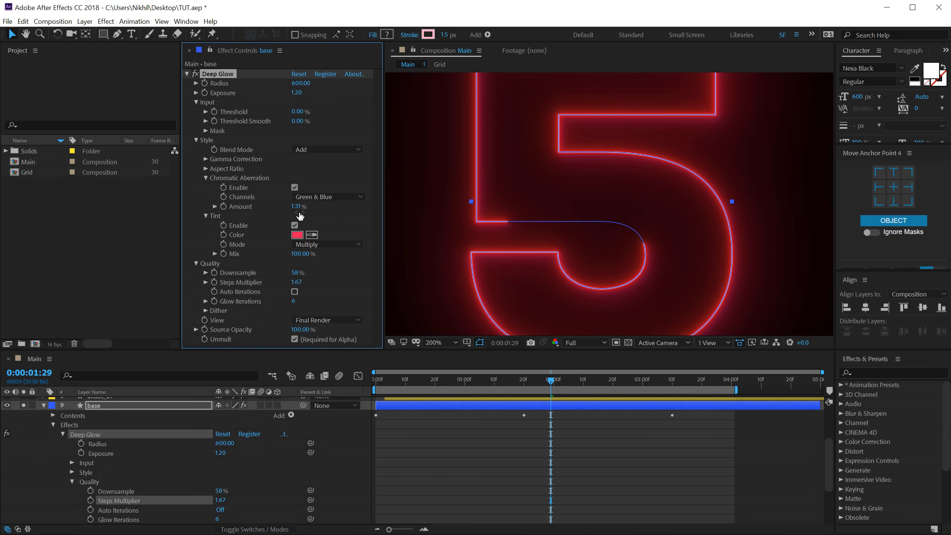
Set the Deep Glow Aspect Ratio on the base layer to 1.54 and check the stretched glow on the deselected outline
{"action": "left_click", "coordinate": [205, 169]}
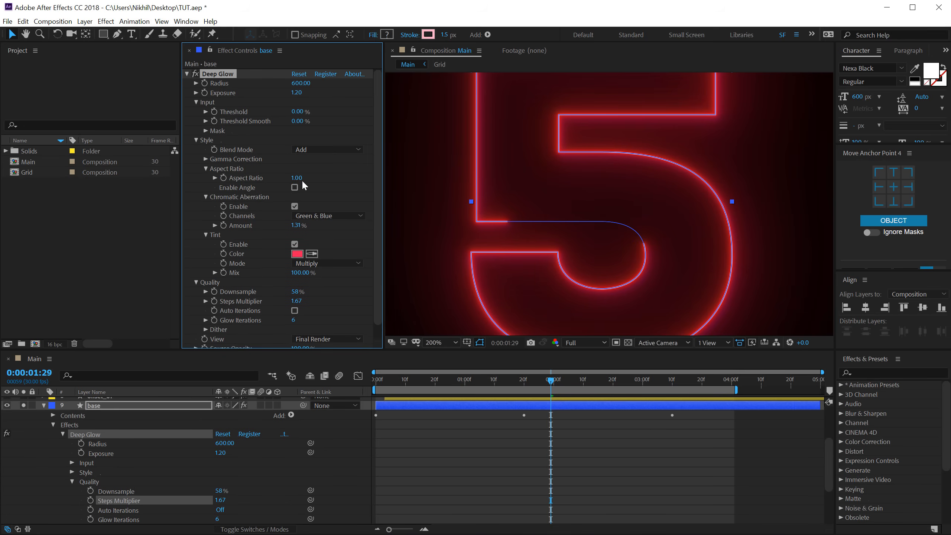
{"action": "left_click_drag", "start_coordinate": [299, 177], "coordinate": [323, 176]}
{"action": "left_click", "coordinate": [500, 447]}
{"action": "scroll", "coordinate": [570, 205], "scroll_direction": "down", "scroll_amount": 1}
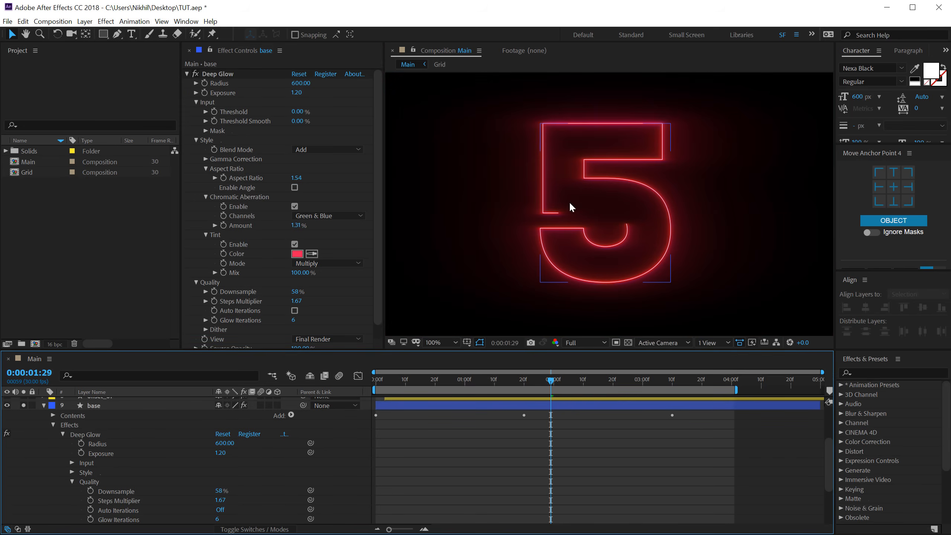
{"action": "scroll", "coordinate": [563, 284], "scroll_direction": "up", "scroll_amount": 1}
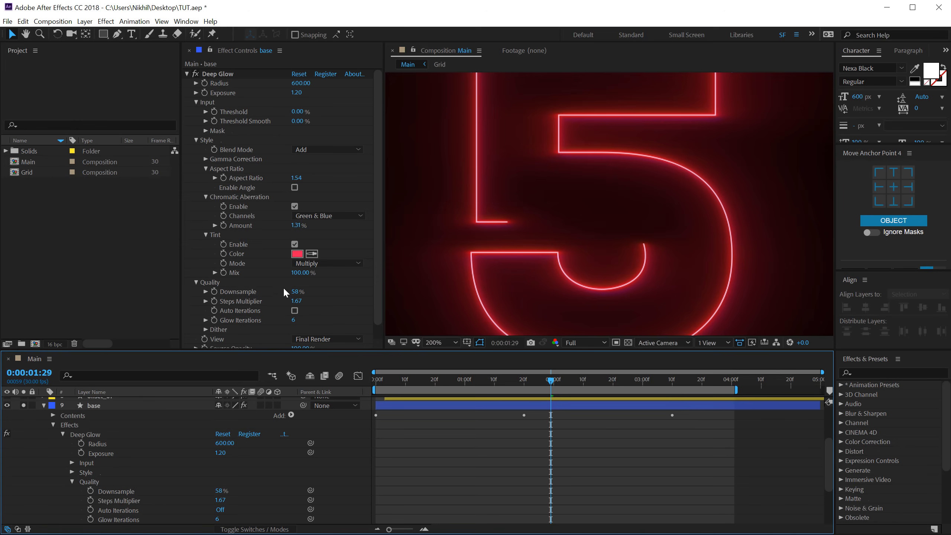
Set Deep Glow's Downsample to 53% and Steps Multiplier to 1.68, and enable its Aspect Angle at -35°
{"action": "left_click_drag", "start_coordinate": [297, 303], "coordinate": [292, 296]}
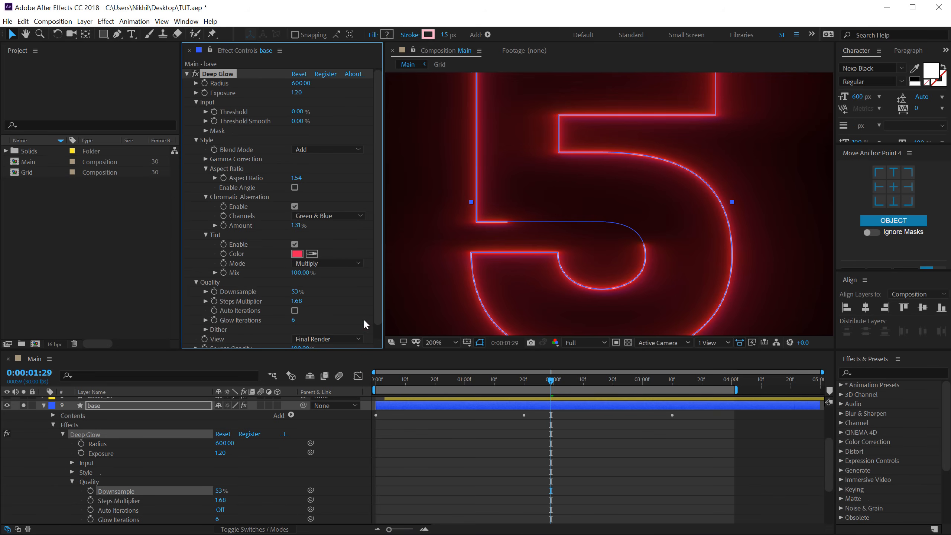
{"action": "left_click", "coordinate": [295, 187]}
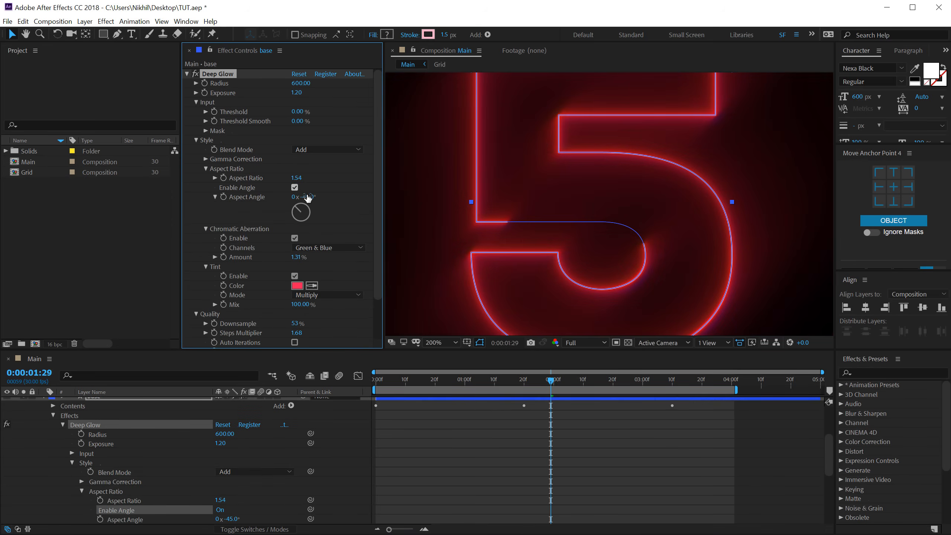
{"action": "left_click_drag", "start_coordinate": [310, 197], "coordinate": [316, 196]}
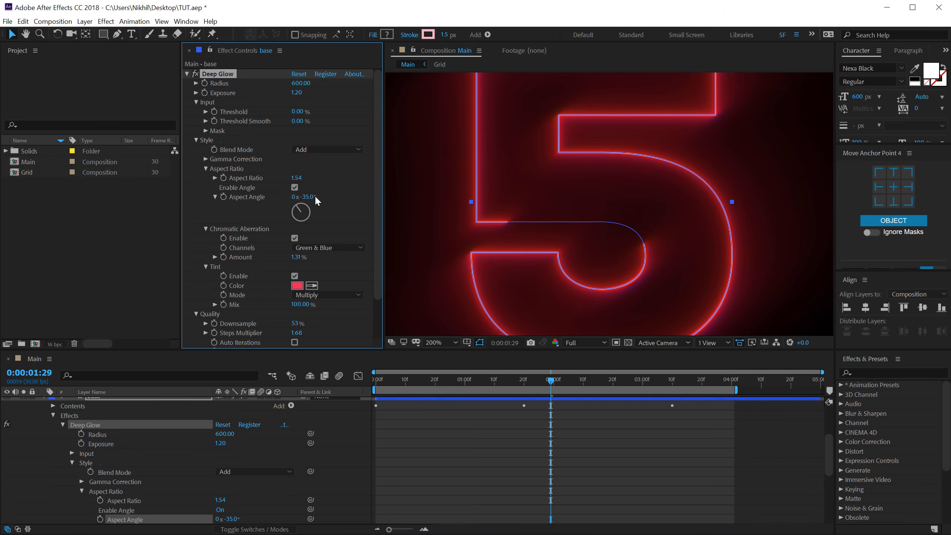